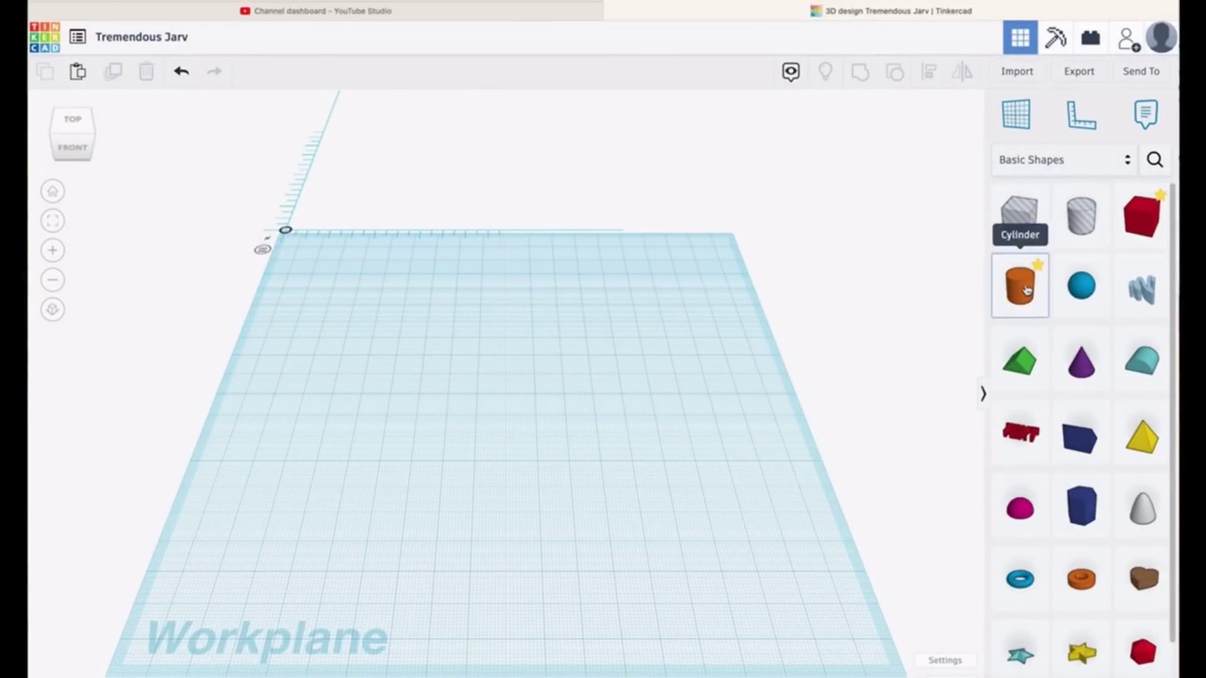
# Place a cylinder on the workplane and set its width to 8
pyautogui.moveTo(1026, 290); pyautogui.dragTo(459, 372)
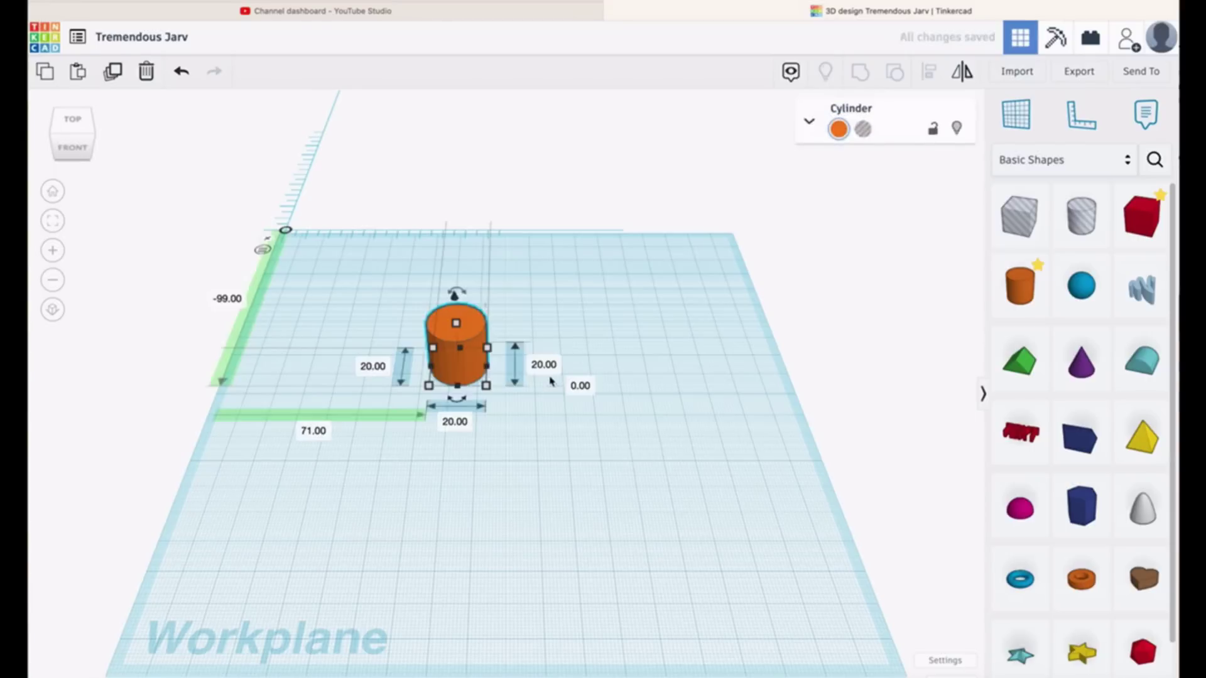
pyautogui.click(454, 422)
pyautogui.write('8')
pyautogui.press('Return')
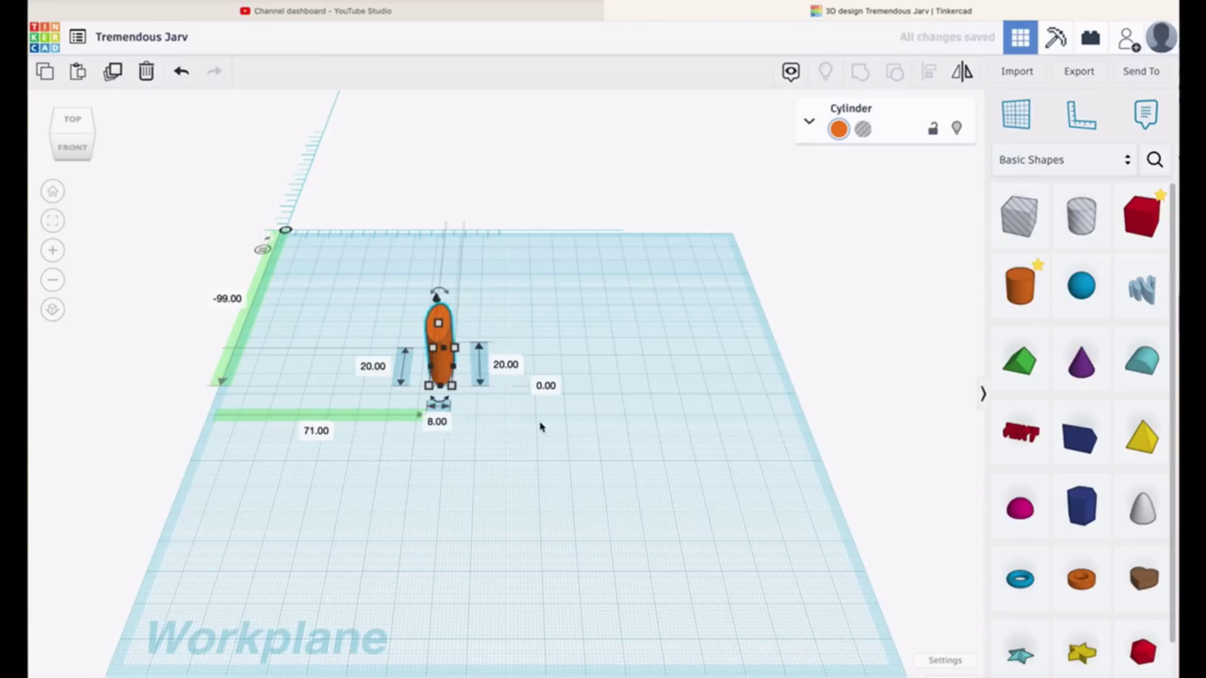
# Set the cylinder's height to 10 and its length to 8
pyautogui.click(376, 367)
pyautogui.click(497, 433)
pyautogui.click(508, 366)
pyautogui.write('10')
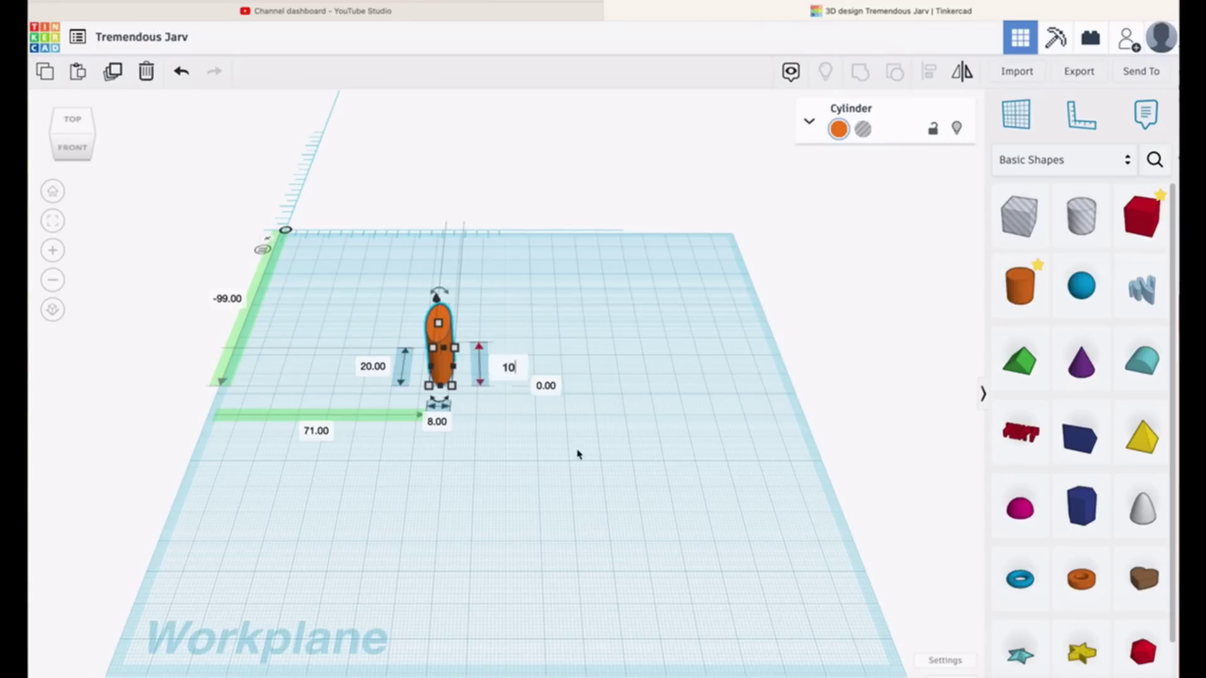
pyautogui.press('Return')
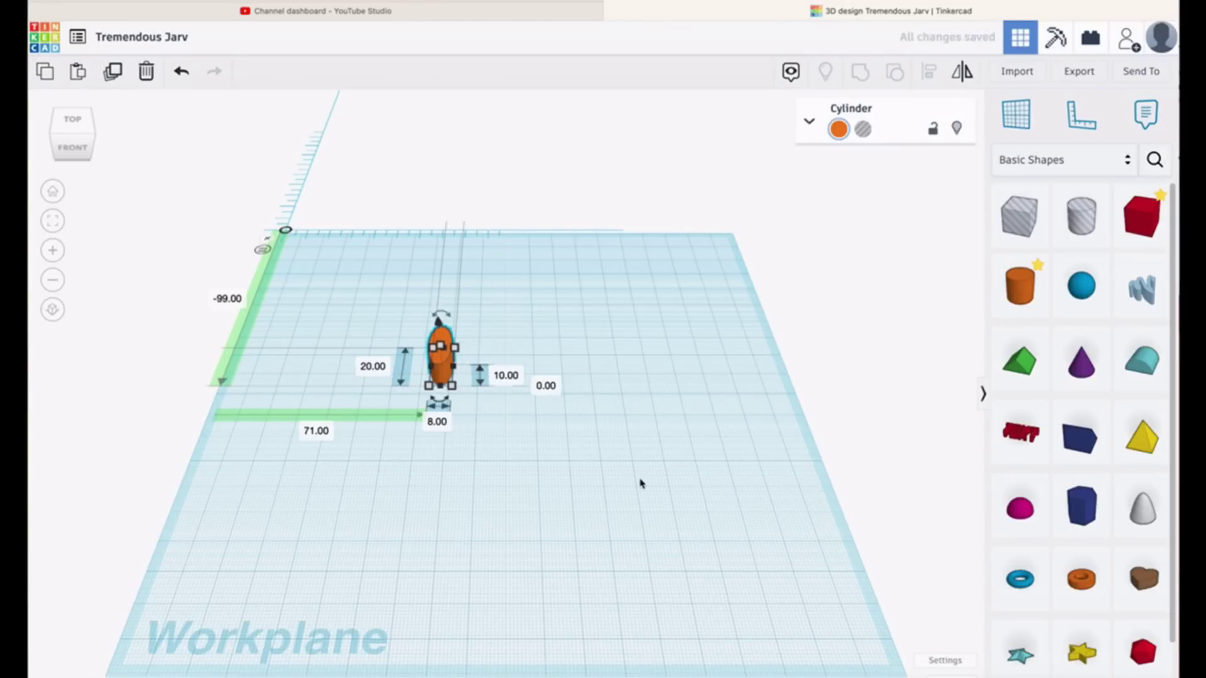
pyautogui.moveTo(640, 485); pyautogui.dragTo(630, 484, button='right')
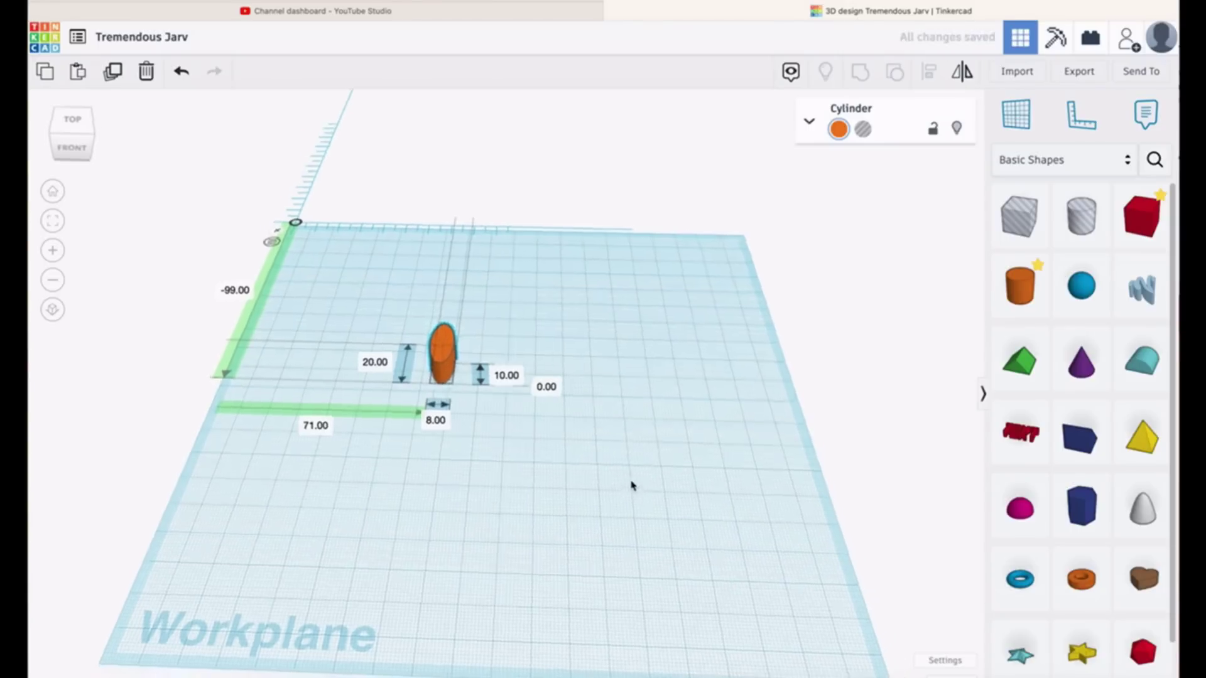
pyautogui.click(385, 362)
pyautogui.write('8')
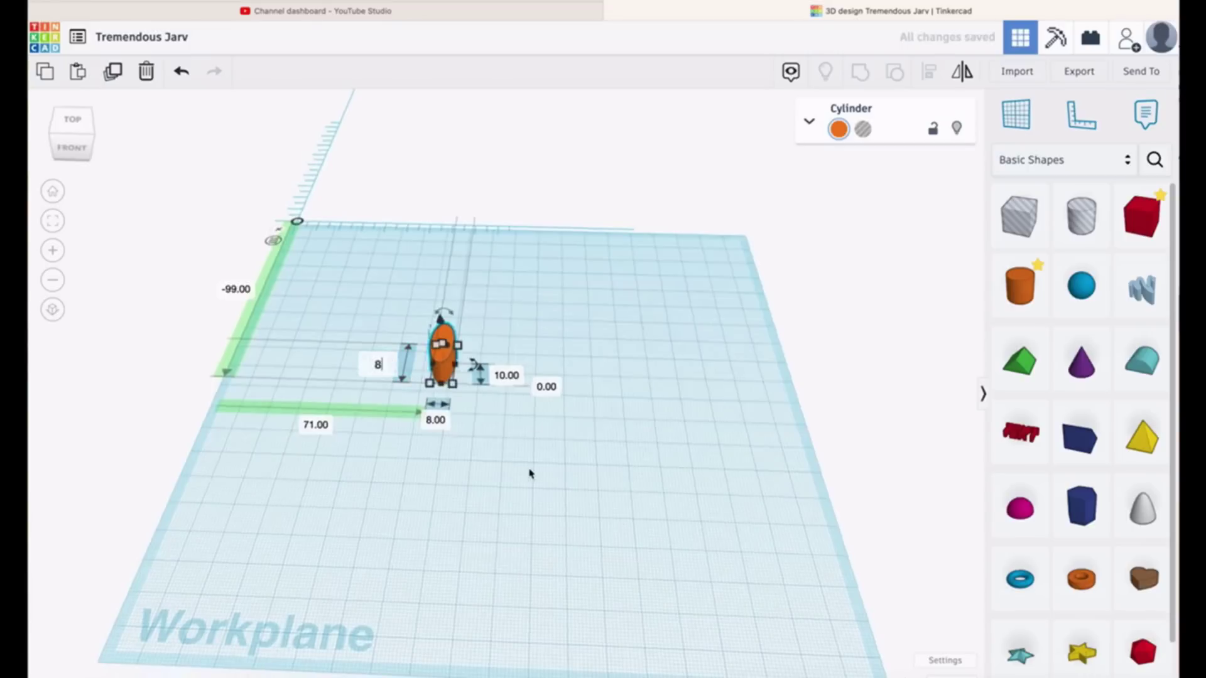
pyautogui.press('Return')
# Place a cone on the workplane beside the cylinder and set its width to 6
pyautogui.moveTo(576, 462); pyautogui.dragTo(646, 522, button='right')
pyautogui.scroll(5, 574, 482)
pyautogui.scroll(3, 574, 482)
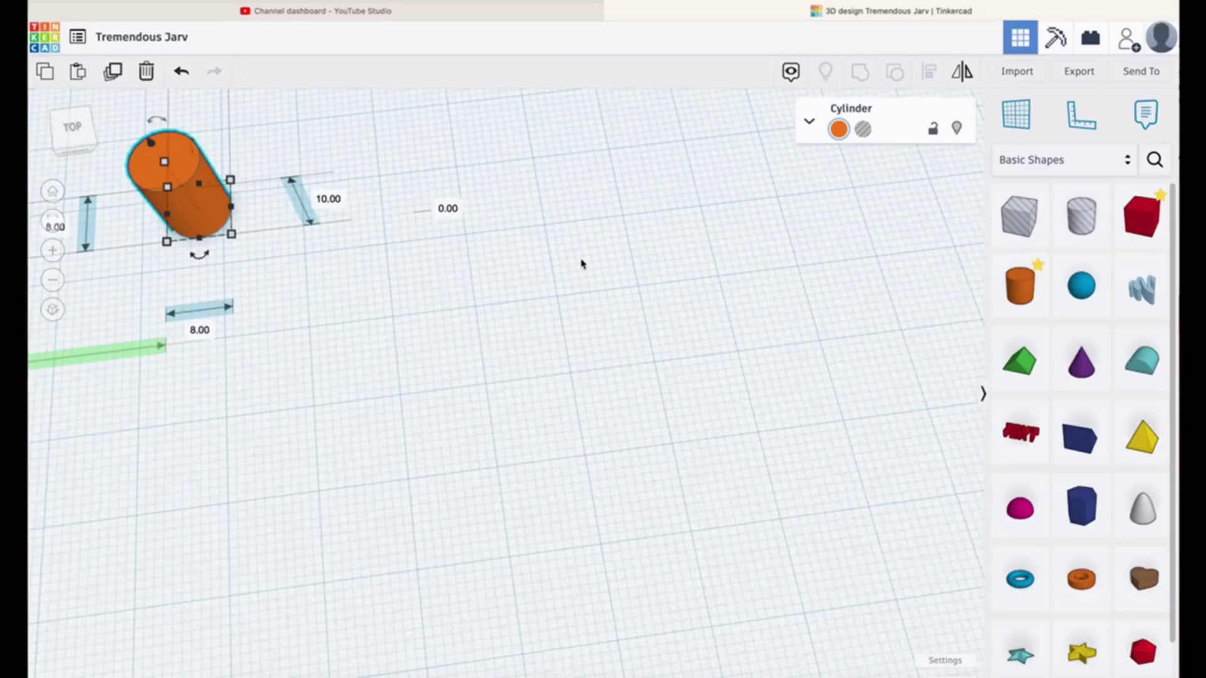
pyautogui.moveTo(582, 265); pyautogui.dragTo(687, 436, button='middle')
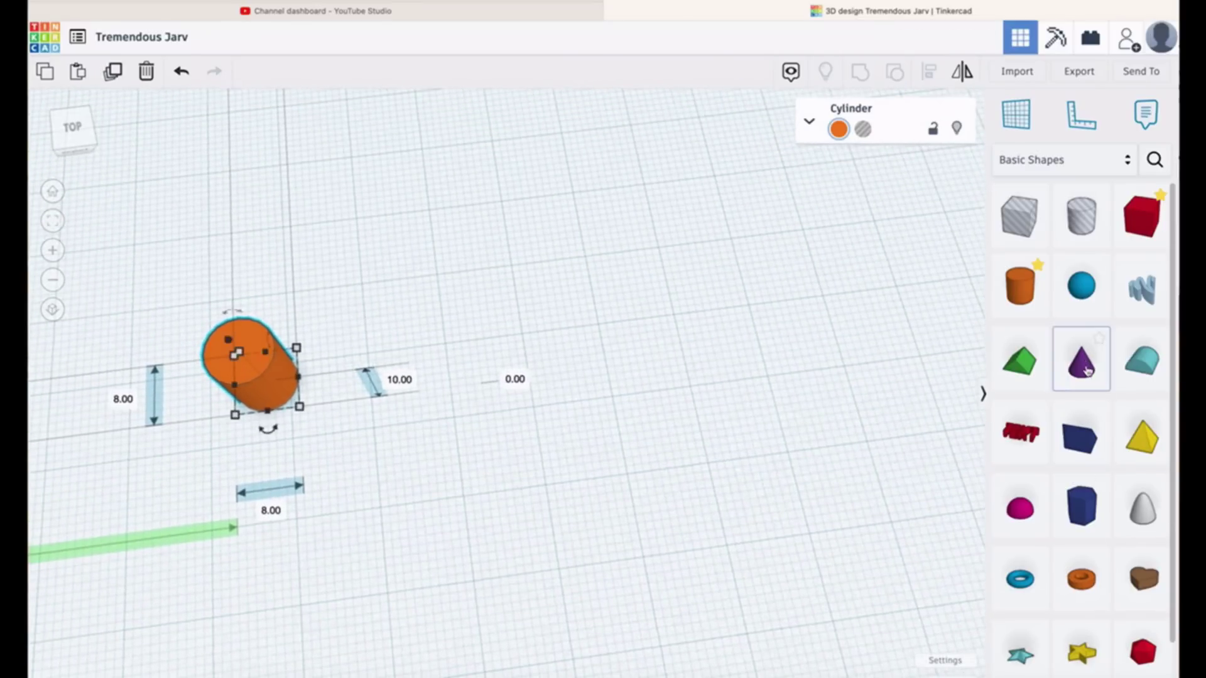
pyautogui.moveTo(1087, 371); pyautogui.dragTo(482, 352)
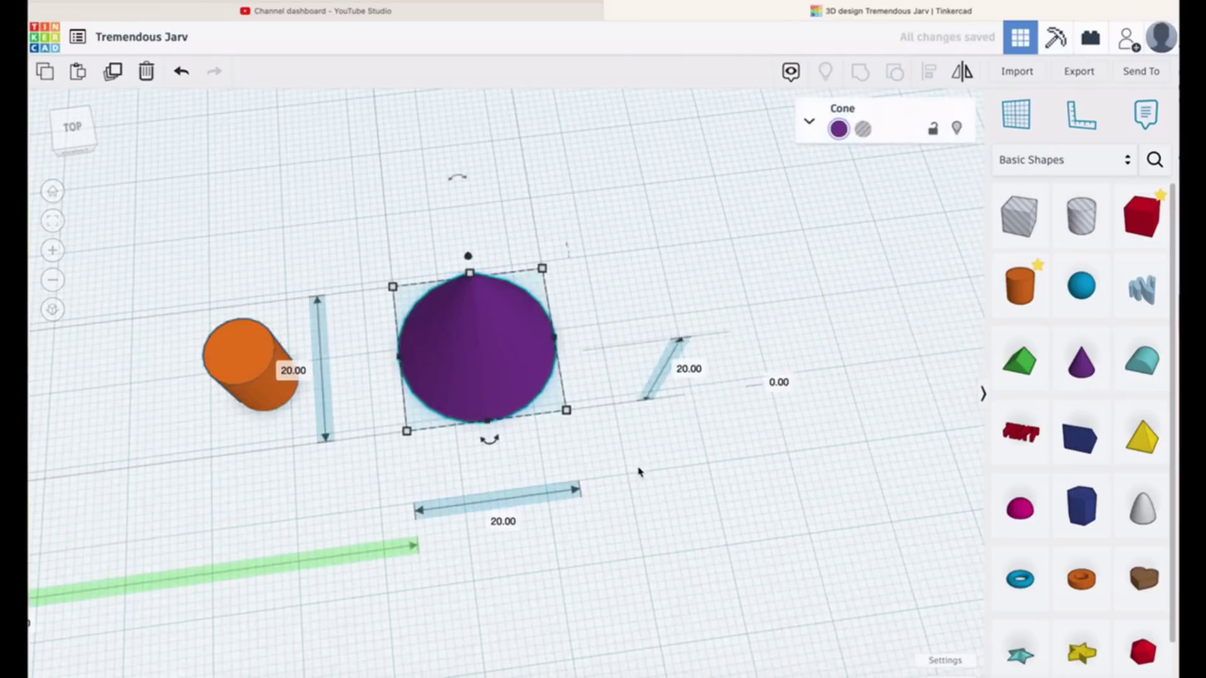
pyautogui.click(508, 521)
pyautogui.write('6')
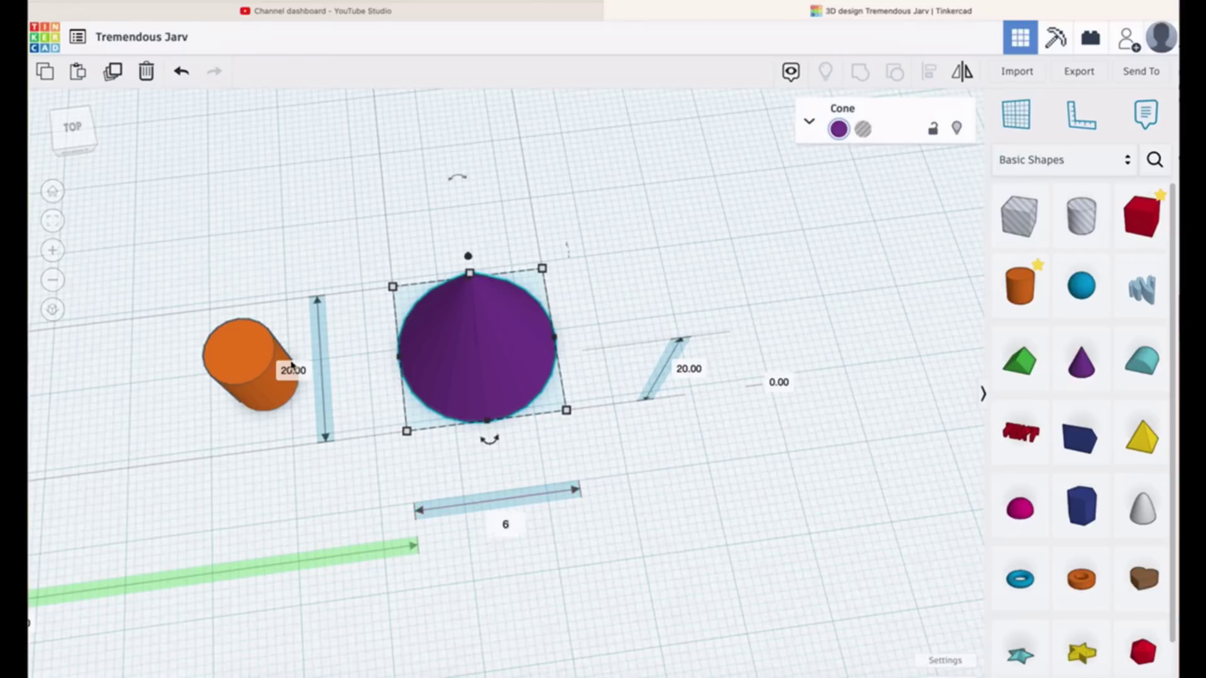
pyautogui.press('Return')
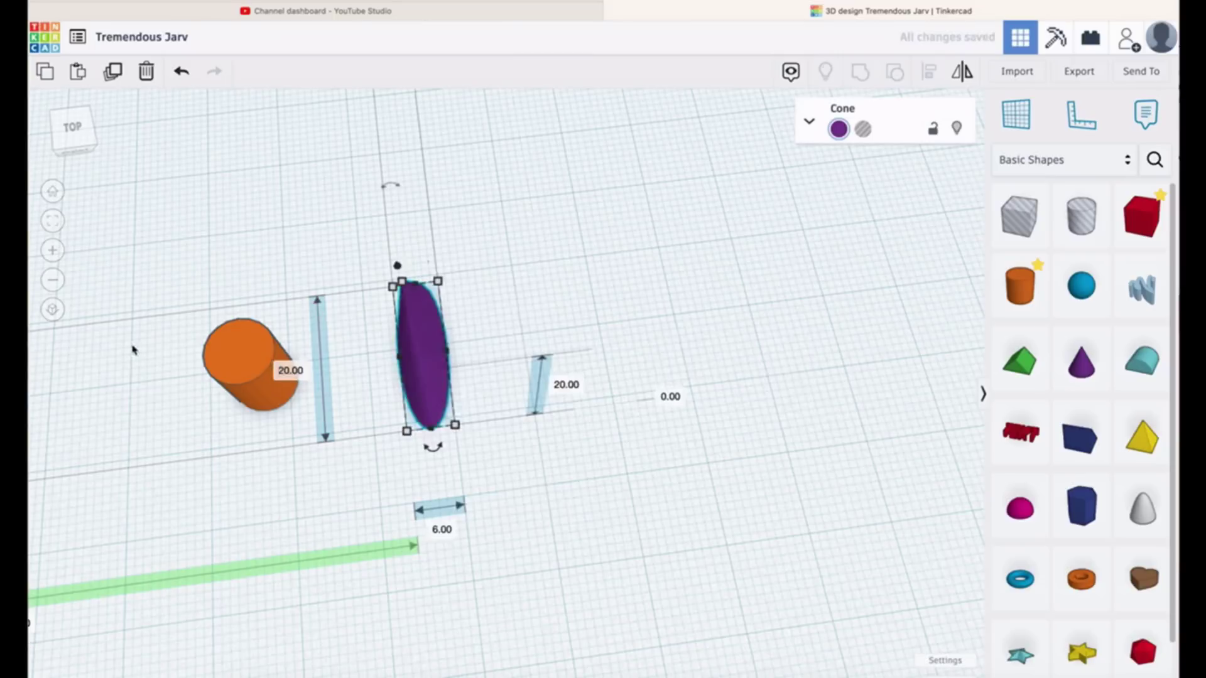
# Set the cone's length and height to 6 each
pyautogui.click(295, 375)
pyautogui.write('6')
pyautogui.press('Return')
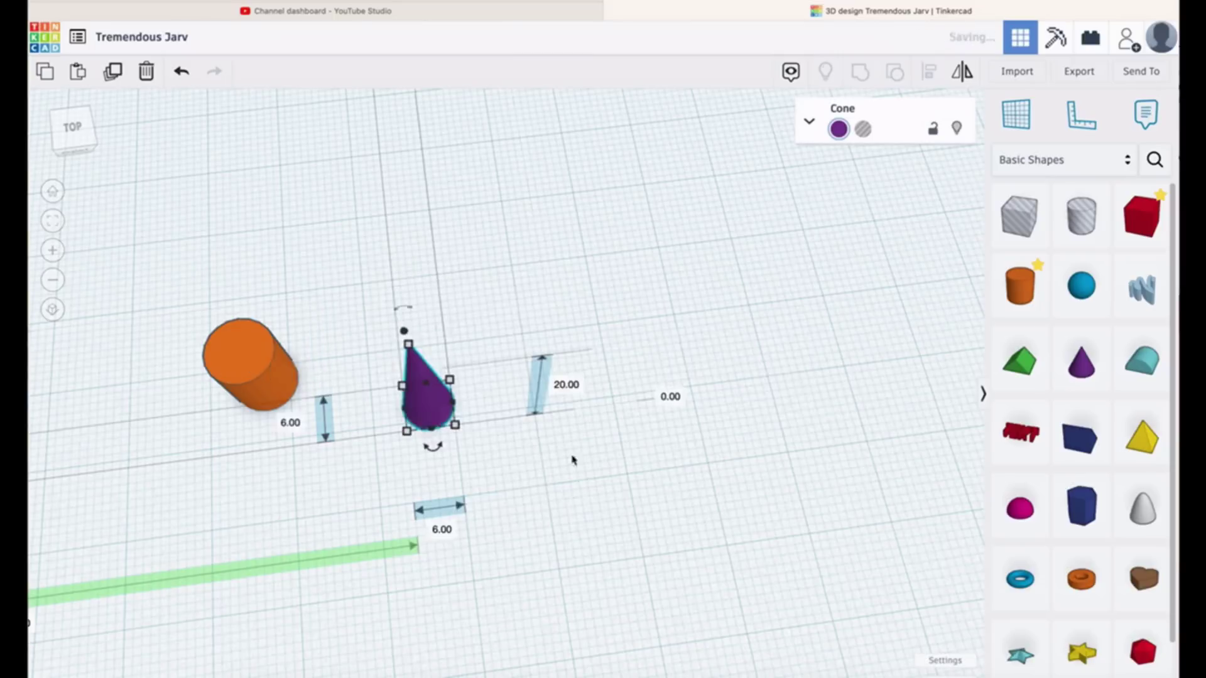
pyautogui.click(577, 388)
pyautogui.write('6')
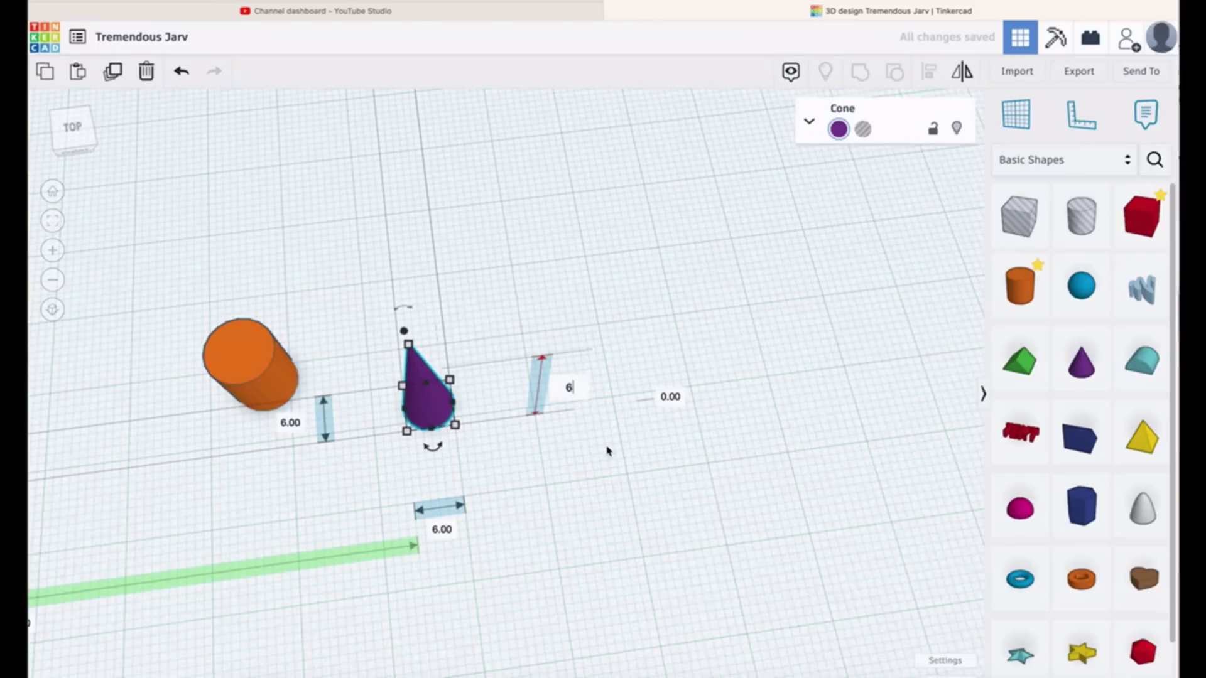
pyautogui.press('Return')
# Raise the cone to an elevation of 10 above the workplane
pyautogui.moveTo(766, 385); pyautogui.dragTo(778, 333, button='right')
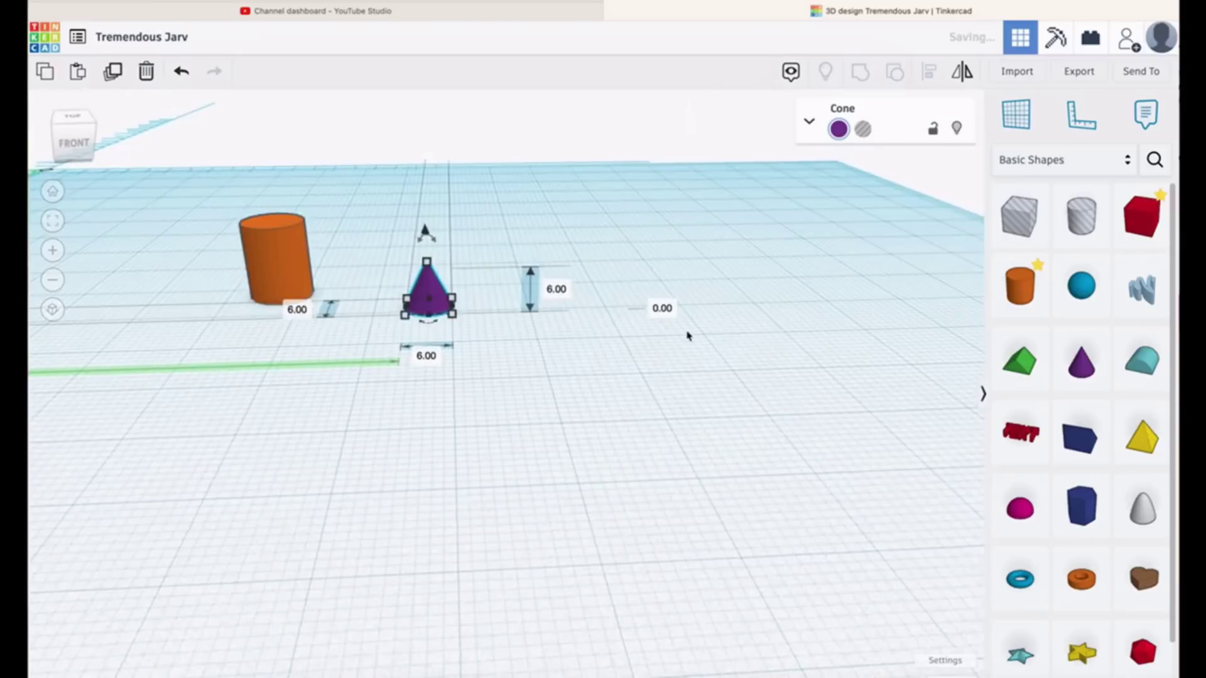
pyautogui.click(663, 307)
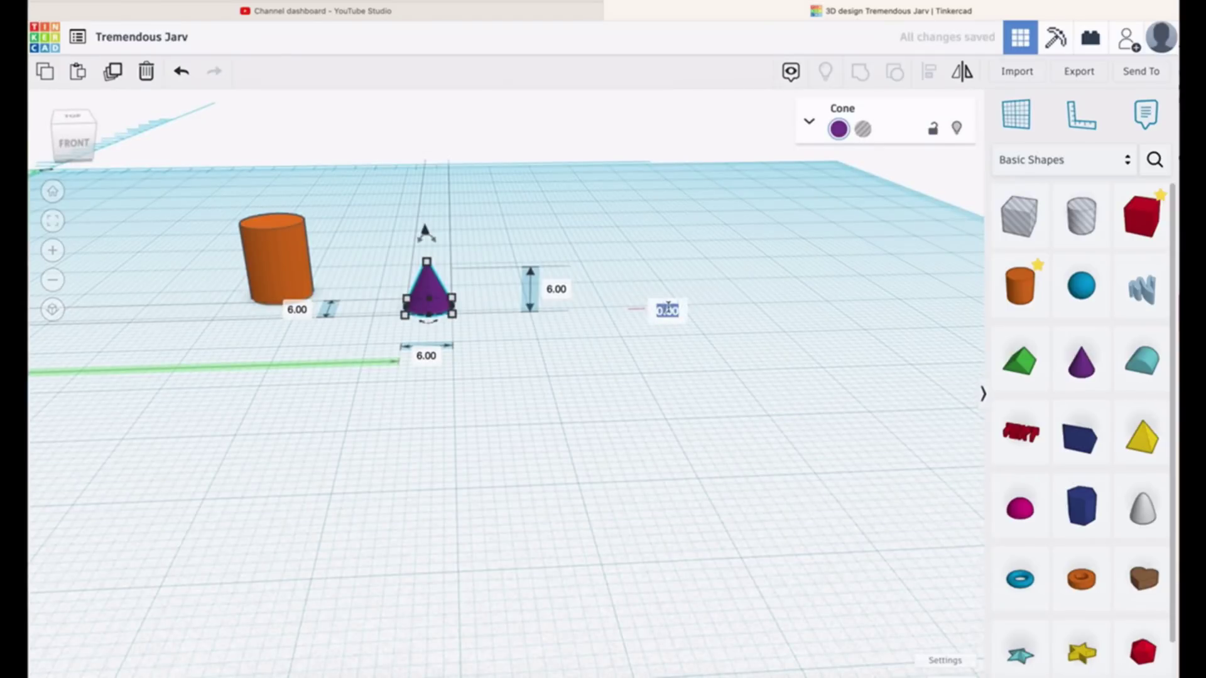
pyautogui.write('10')
pyautogui.press('Return')
# Align the cone to the cylinder's centre in both horizontal directions, using the cylinder as the reference
pyautogui.moveTo(629, 420); pyautogui.dragTo(639, 504, button='right')
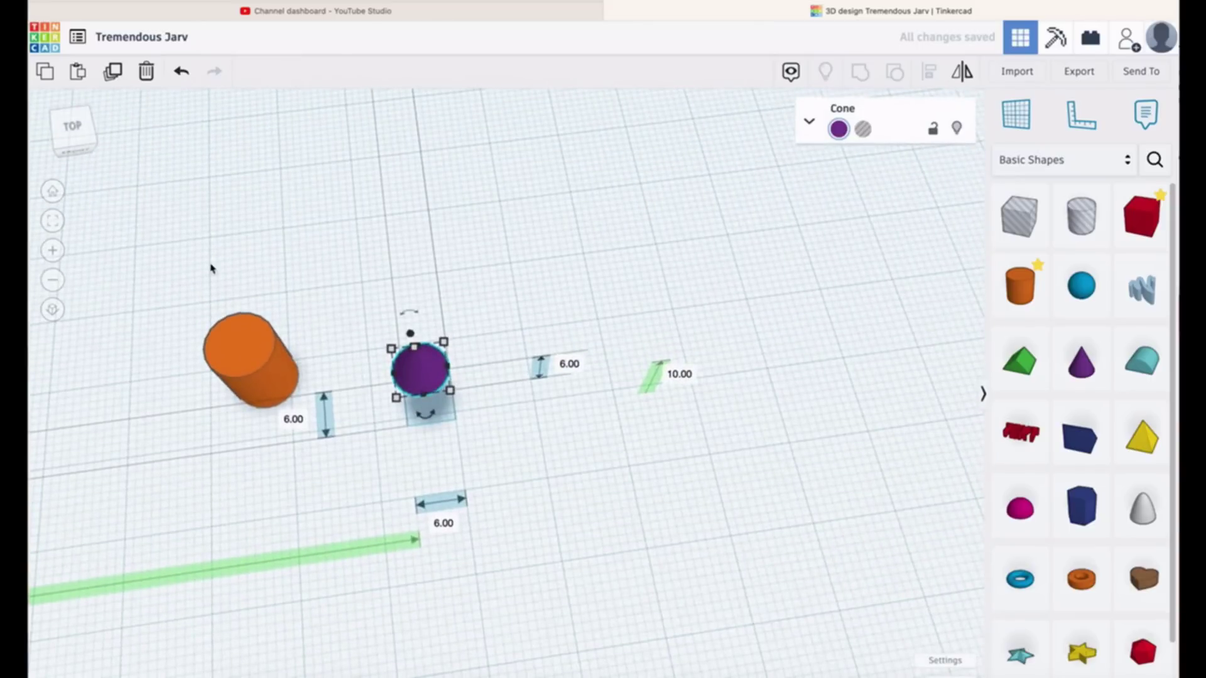
pyautogui.moveTo(211, 268); pyautogui.dragTo(509, 435)
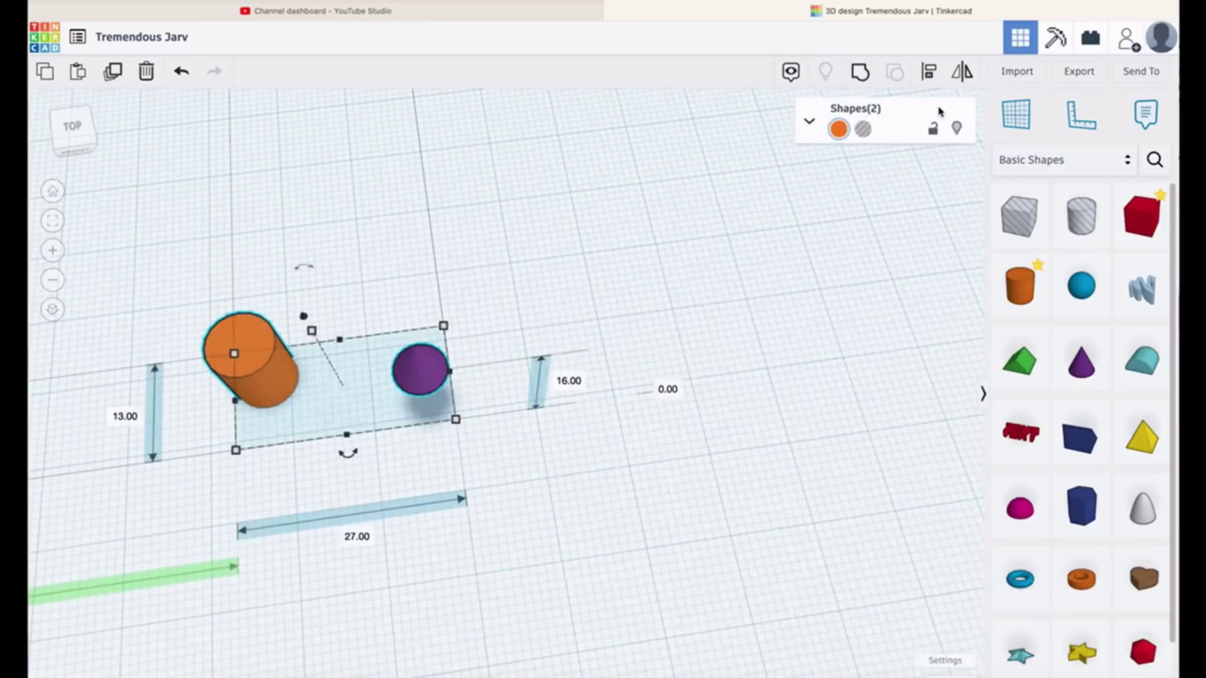
pyautogui.click(931, 72)
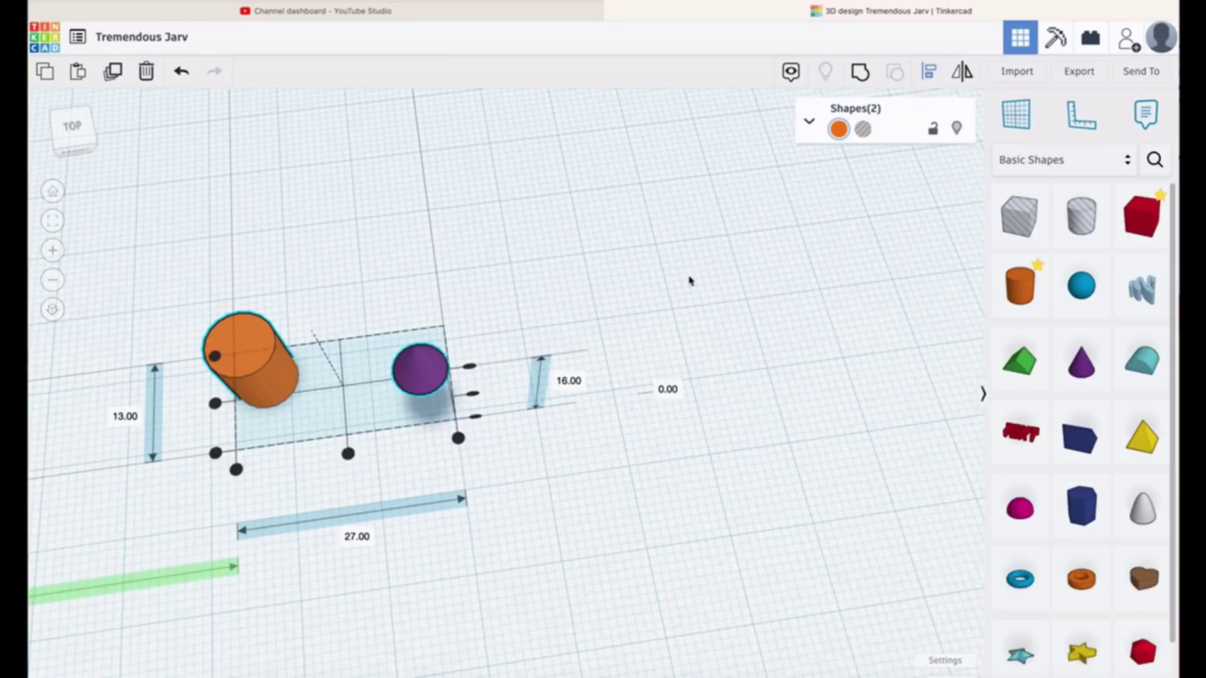
pyautogui.click(257, 338)
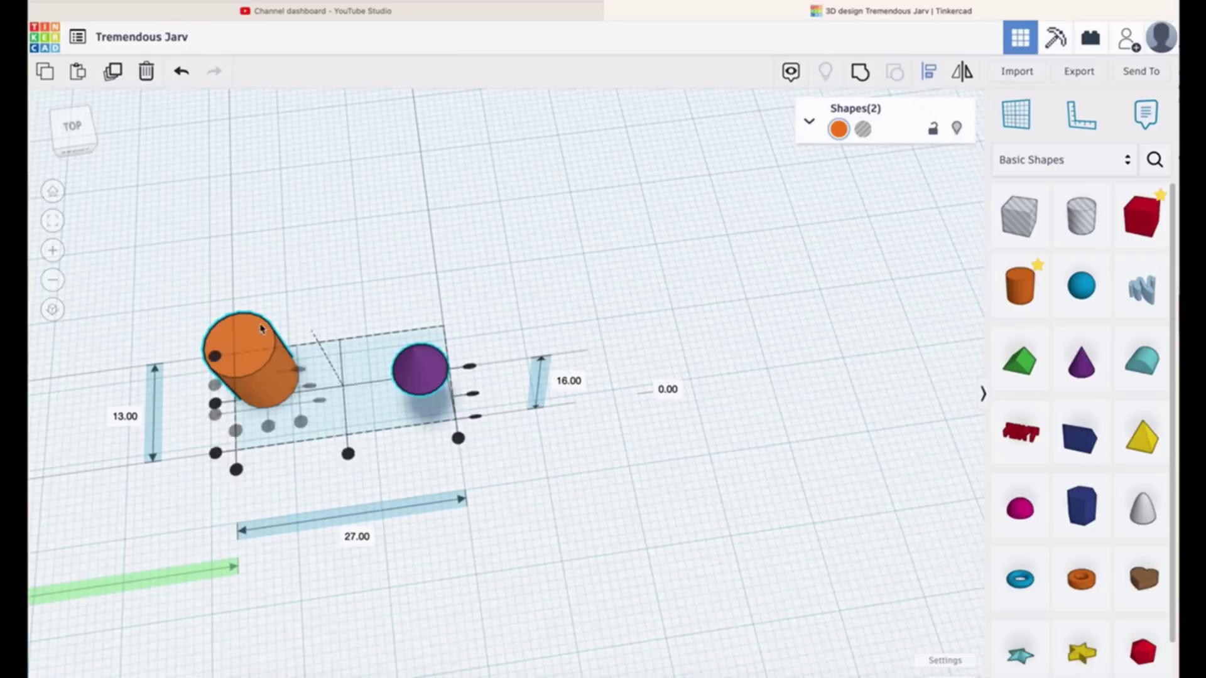
pyautogui.click(216, 386)
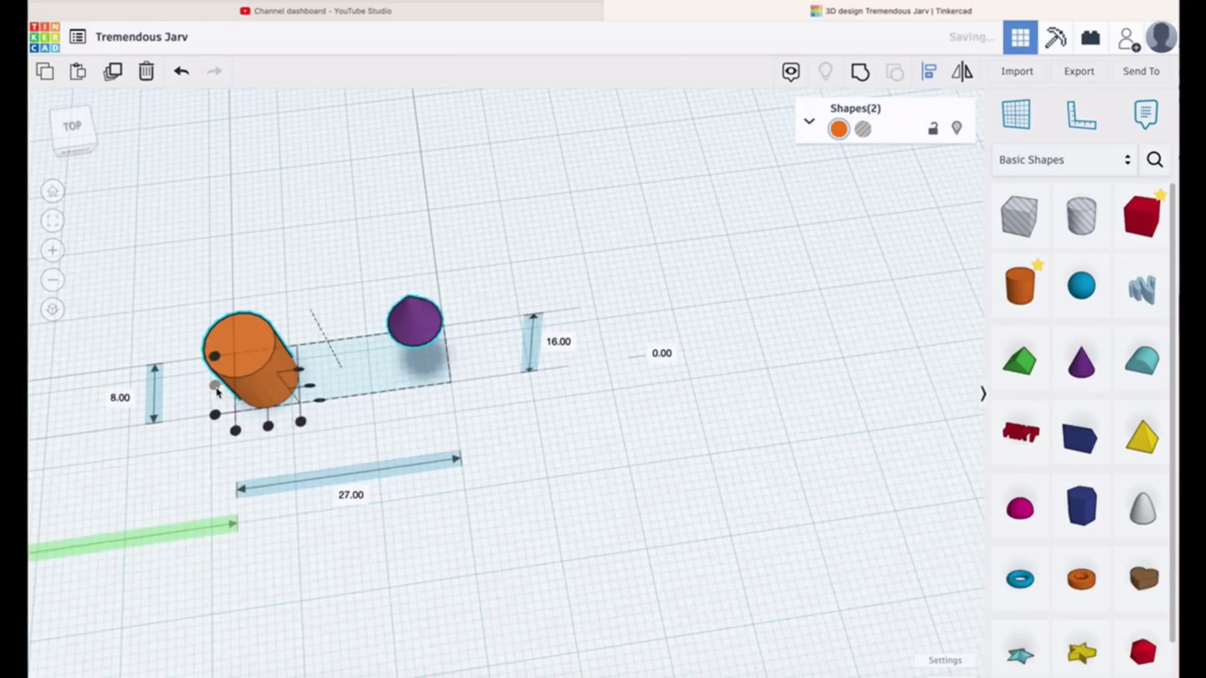
pyautogui.click(269, 427)
pyautogui.moveTo(601, 458); pyautogui.dragTo(584, 493, button='right')
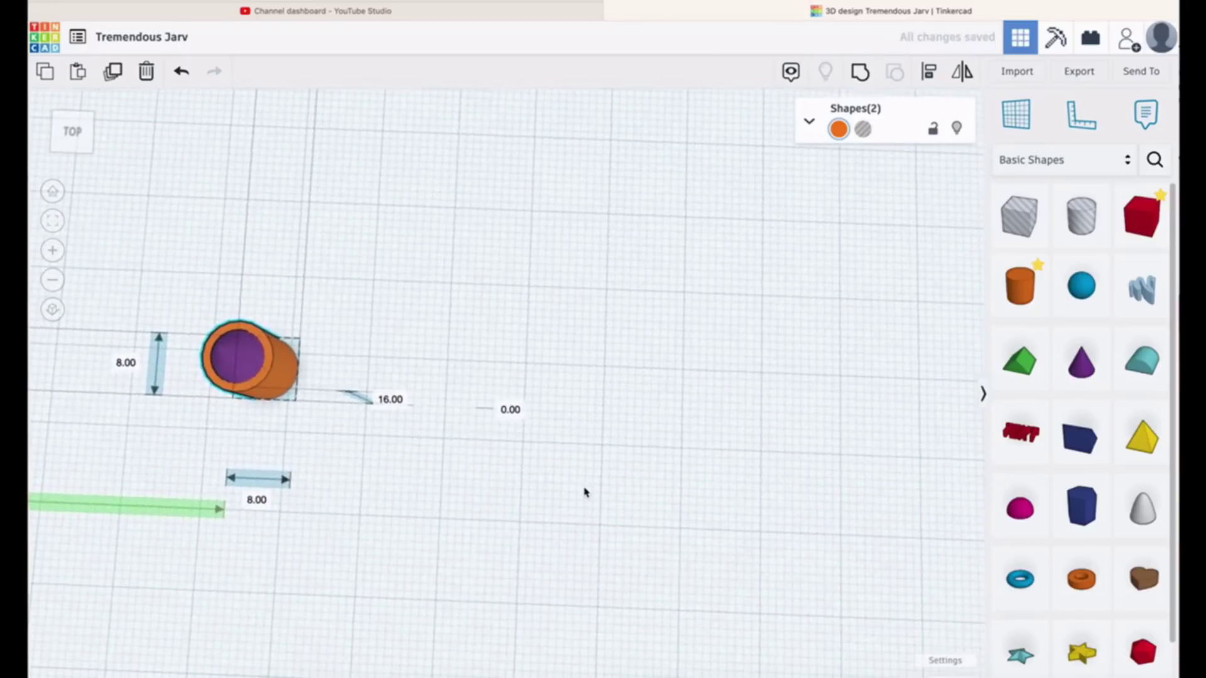
# Group the cylinder and the cone on top of it into one shape
pyautogui.click(558, 268)
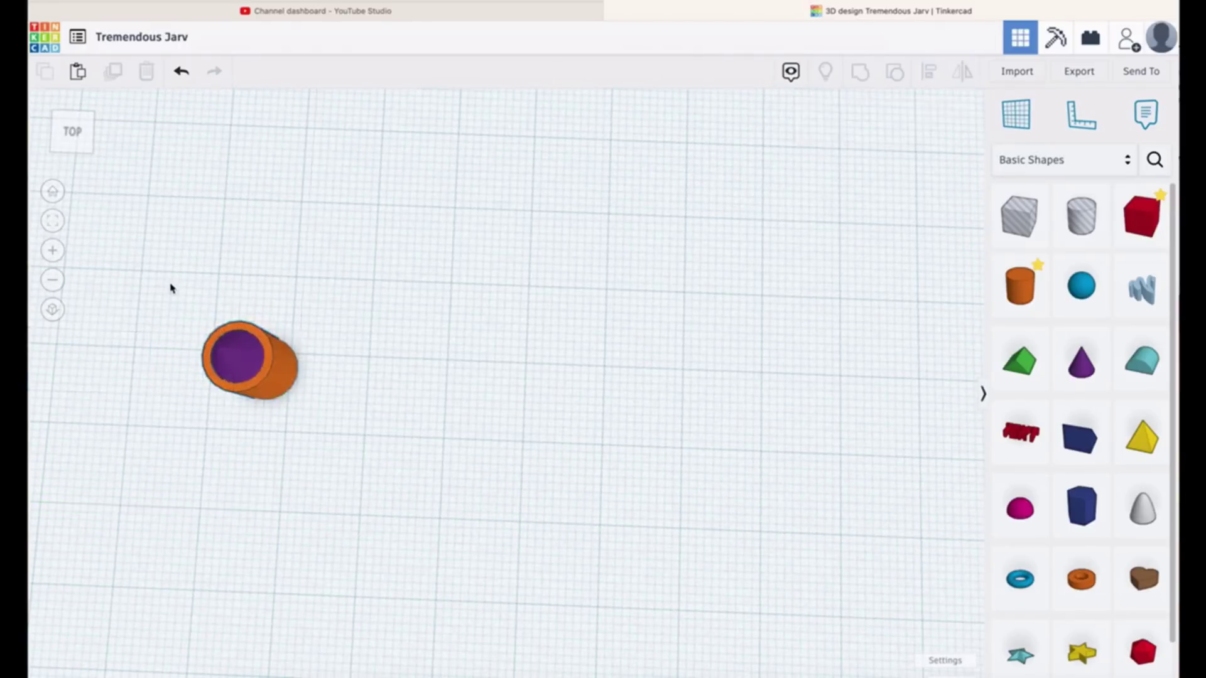
pyautogui.moveTo(170, 285); pyautogui.dragTo(321, 425)
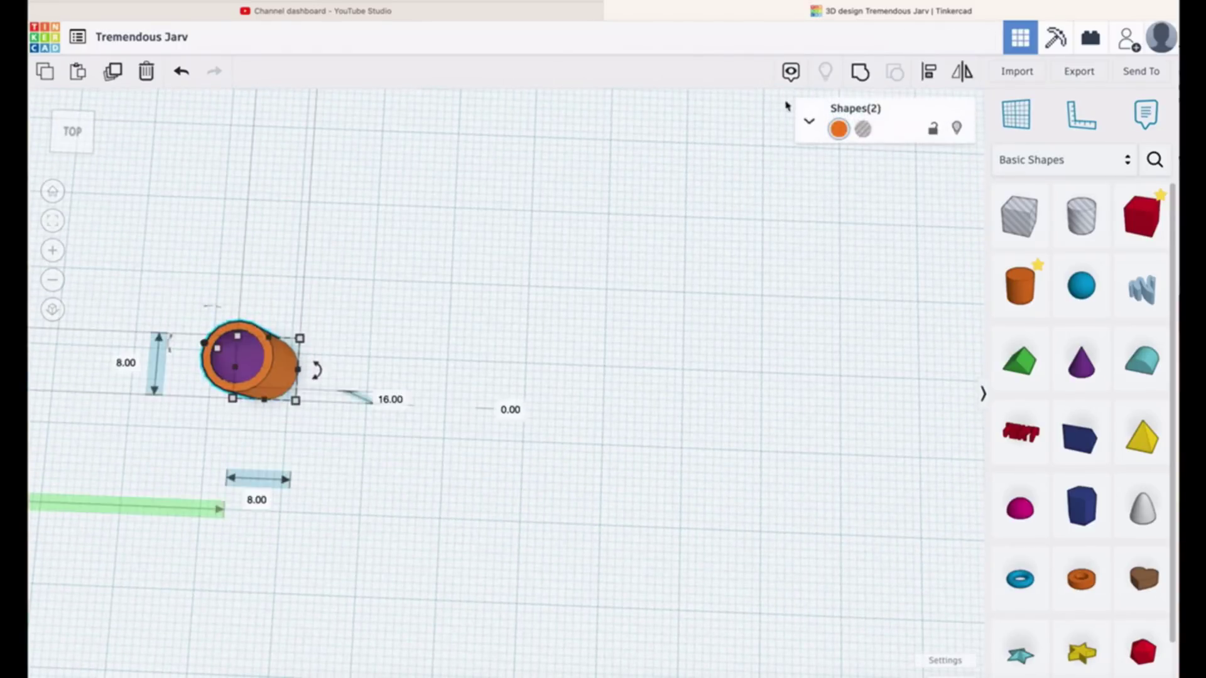
pyautogui.click(861, 73)
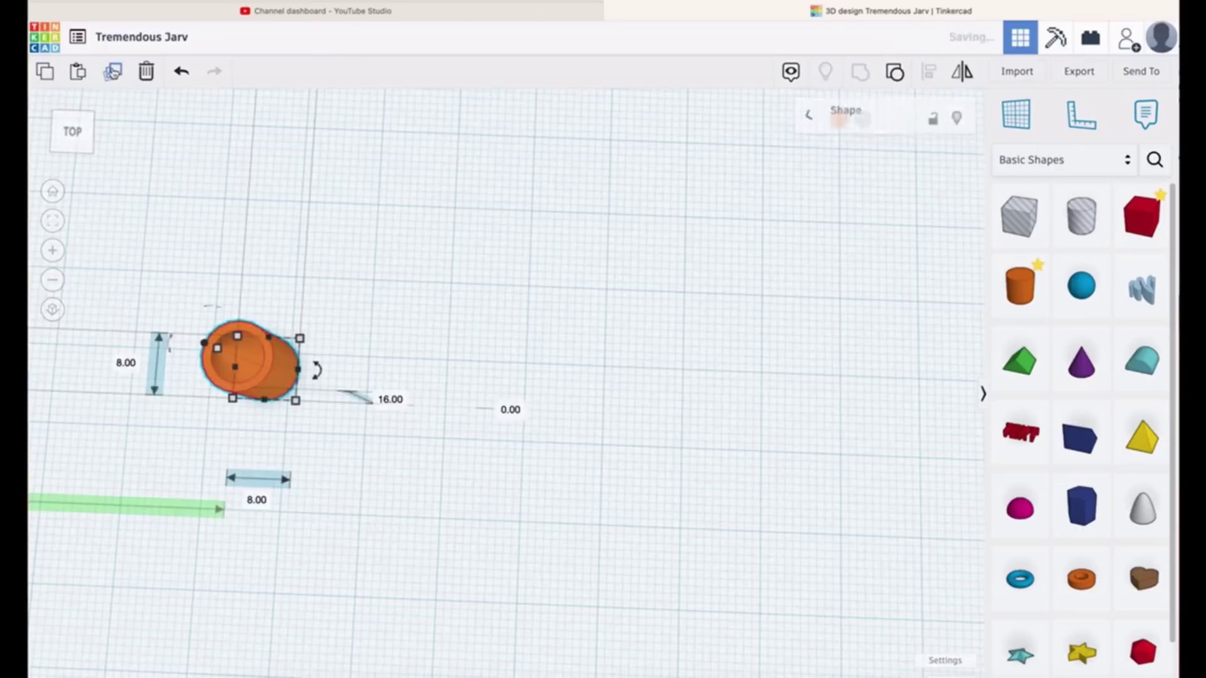
# Duplicate the grouped shape and shift the copy right until it stands just beside the original
pyautogui.hotkey('ctrl', 'd')
pyautogui.press('Right')
pyautogui.press('Right')
pyautogui.press('Right')
pyautogui.press('Right')
pyautogui.press('Right')
pyautogui.press('Right')
pyautogui.press('Right')
pyautogui.press('Right')
pyautogui.press('Right')
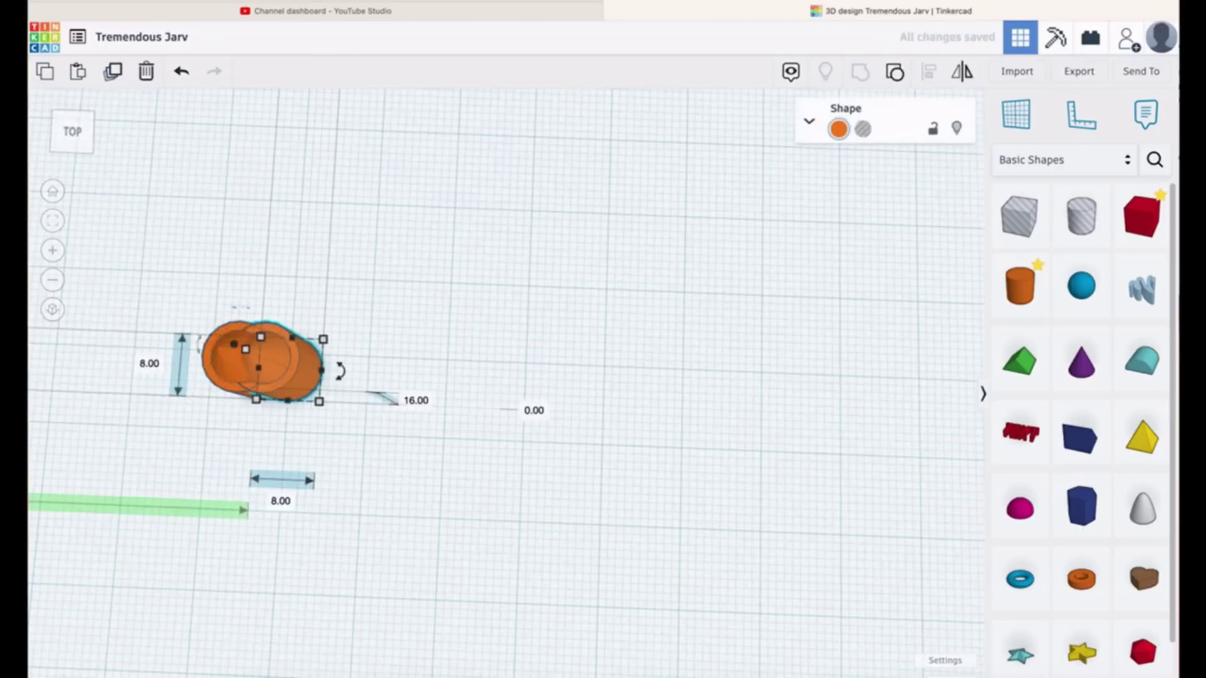
# Duplicate the second shape and shift the new copy far to the right, about 125 from the ruler's origin
pyautogui.click(113, 73)
pyautogui.press('Right')
pyautogui.press('Right')
pyautogui.press('Right')
pyautogui.press('Right')
pyautogui.press('Right')
pyautogui.press('Right')
pyautogui.press('Right')
pyautogui.press('Right')
pyautogui.press('Right')
pyautogui.press('Right')
pyautogui.press('Right')
pyautogui.press('Right')
pyautogui.press('Right')
pyautogui.press('Right')
pyautogui.press('Right')
pyautogui.press('Right')
pyautogui.press('Right')
pyautogui.press('Right')
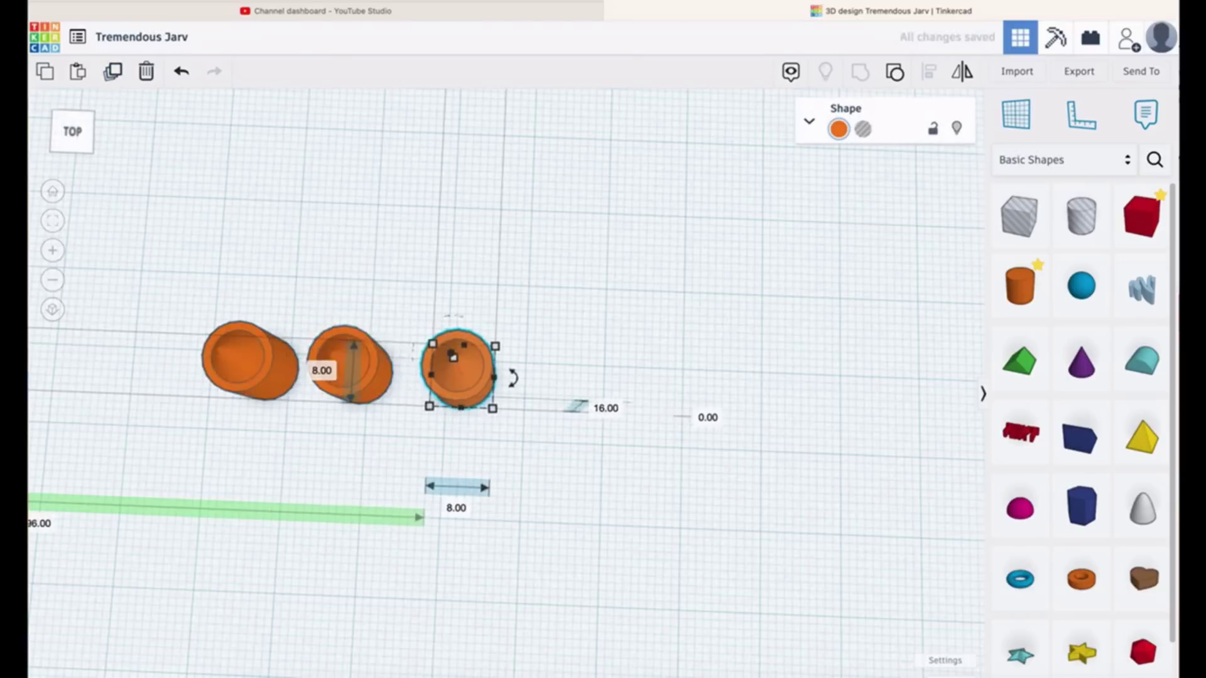
pyautogui.press('Right')
pyautogui.press('Right')
pyautogui.press('Right')
pyautogui.press('Right')
pyautogui.press('Right')
pyautogui.press('Right')
pyautogui.press('Right')
pyautogui.press('Right')
pyautogui.press('Right')
pyautogui.press('Right')
pyautogui.press('Right')
pyautogui.press('Right')
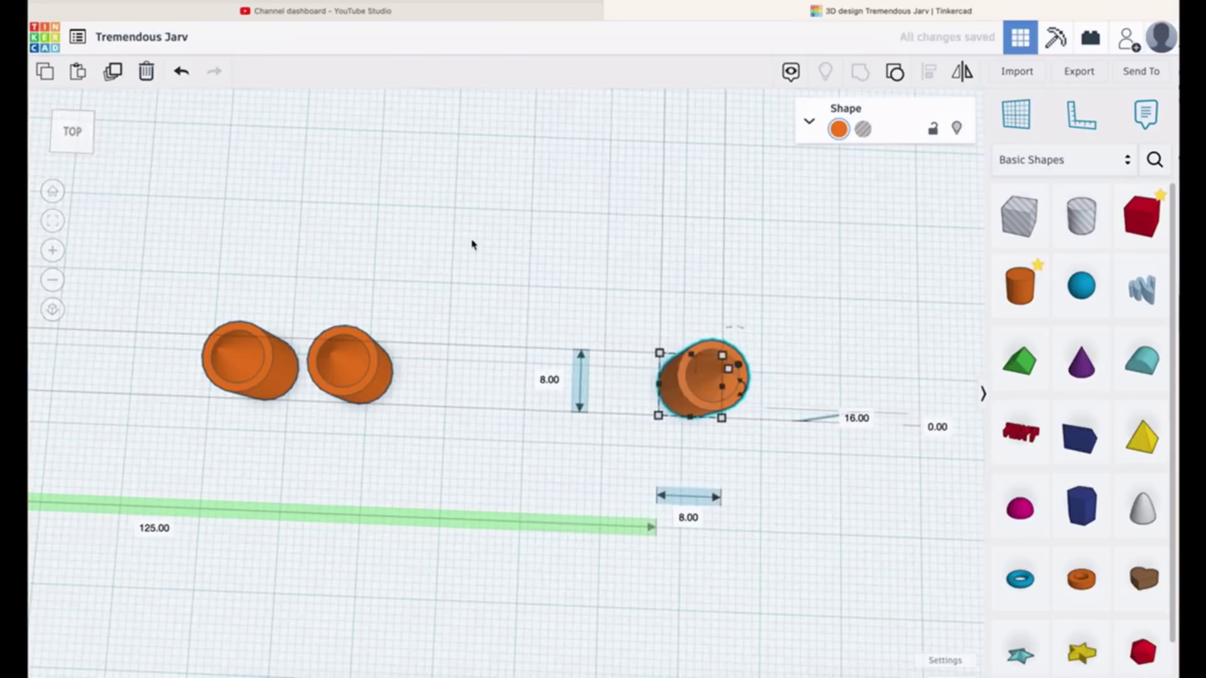
pyautogui.click(410, 271)
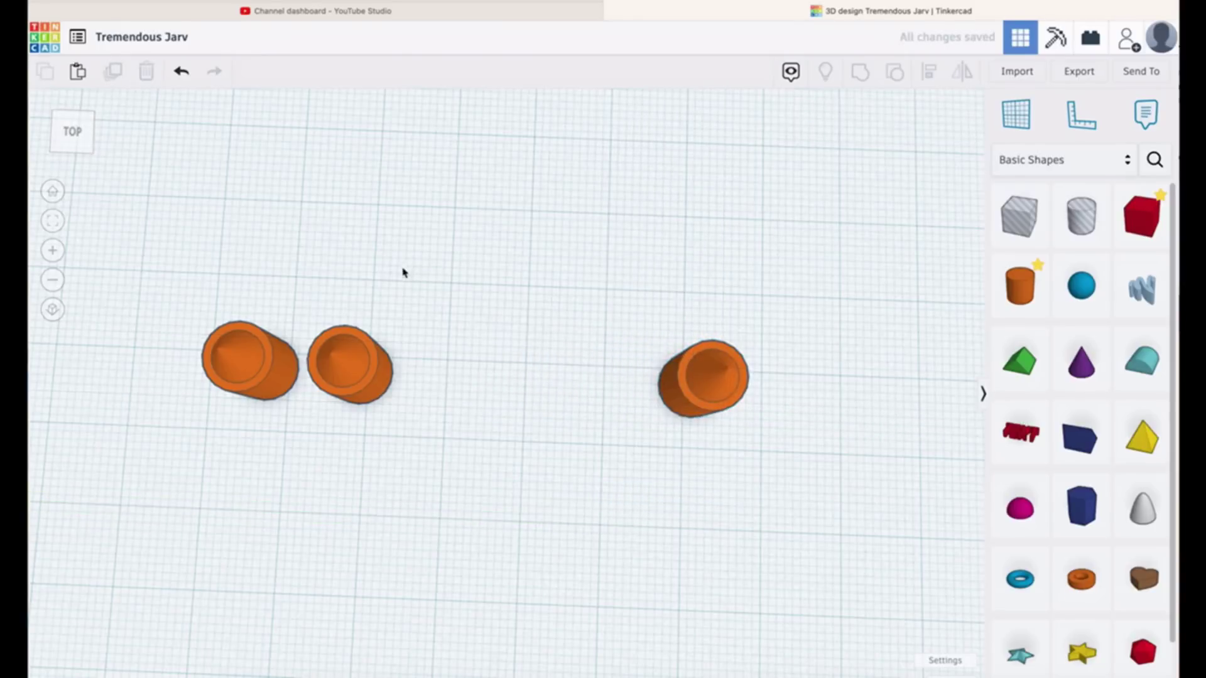
# Rotate the middle shape by -90° and the leftmost shape by 90° so their cone tips point outward in opposite directions
pyautogui.moveTo(415, 266); pyautogui.dragTo(445, 162, button='right')
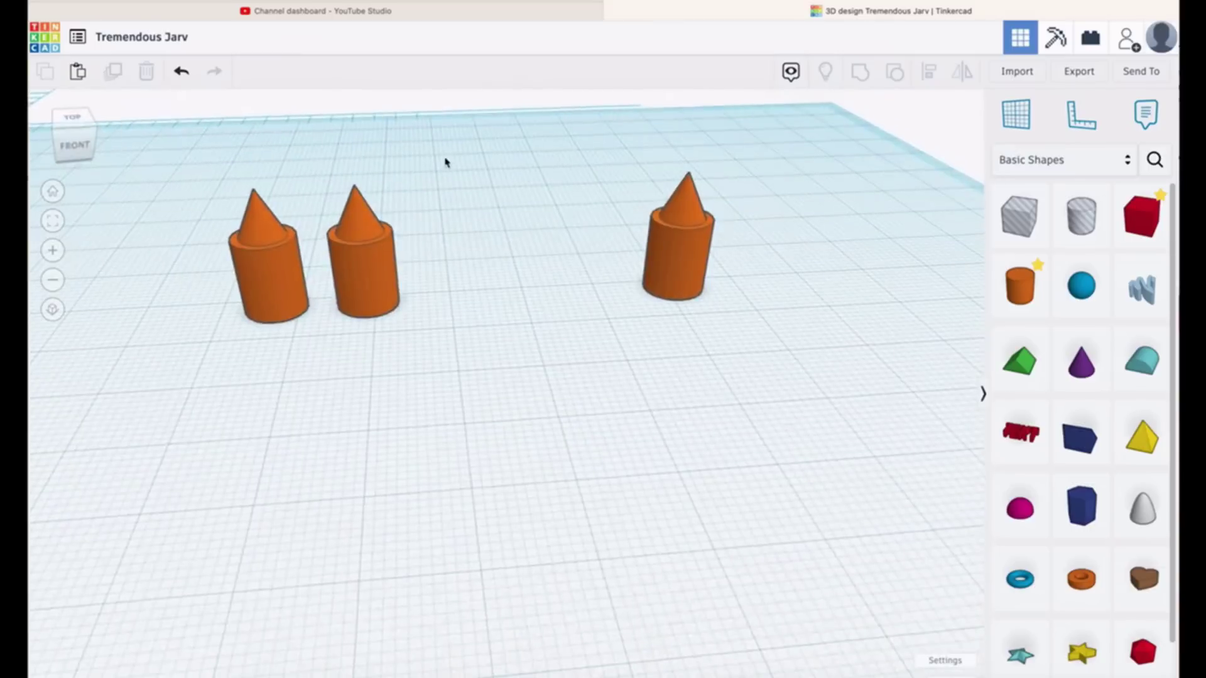
pyautogui.click(355, 266)
pyautogui.moveTo(361, 155); pyautogui.dragTo(419, 233)
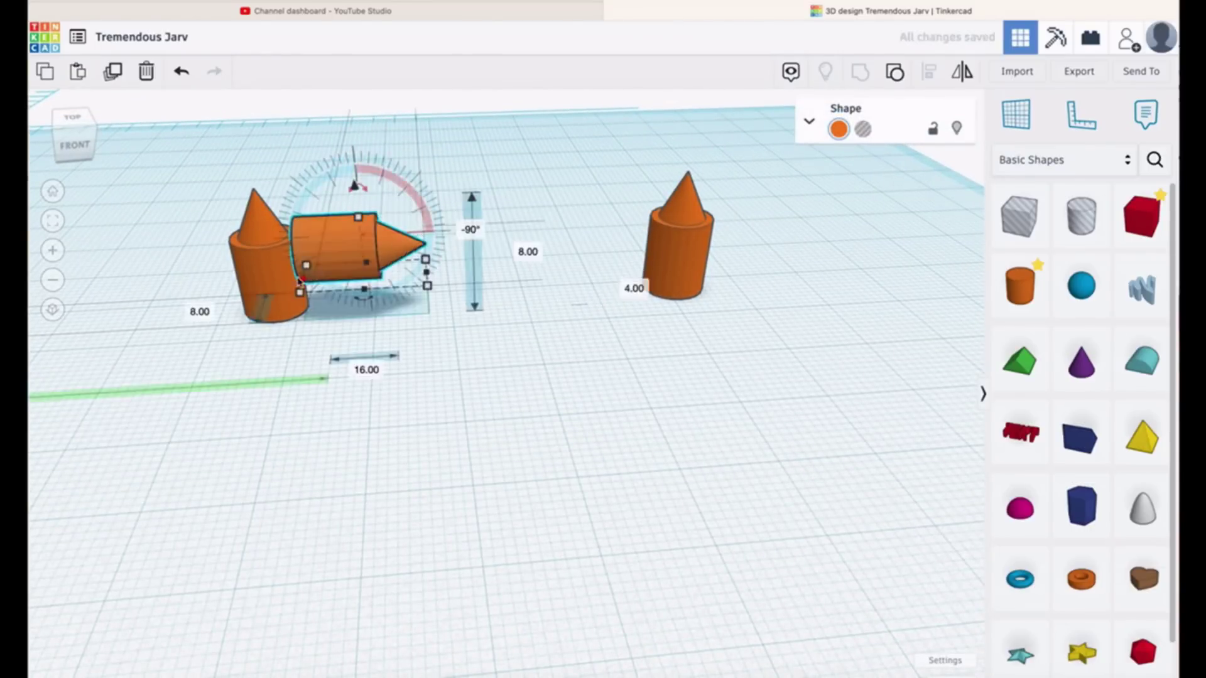
pyautogui.click(239, 269)
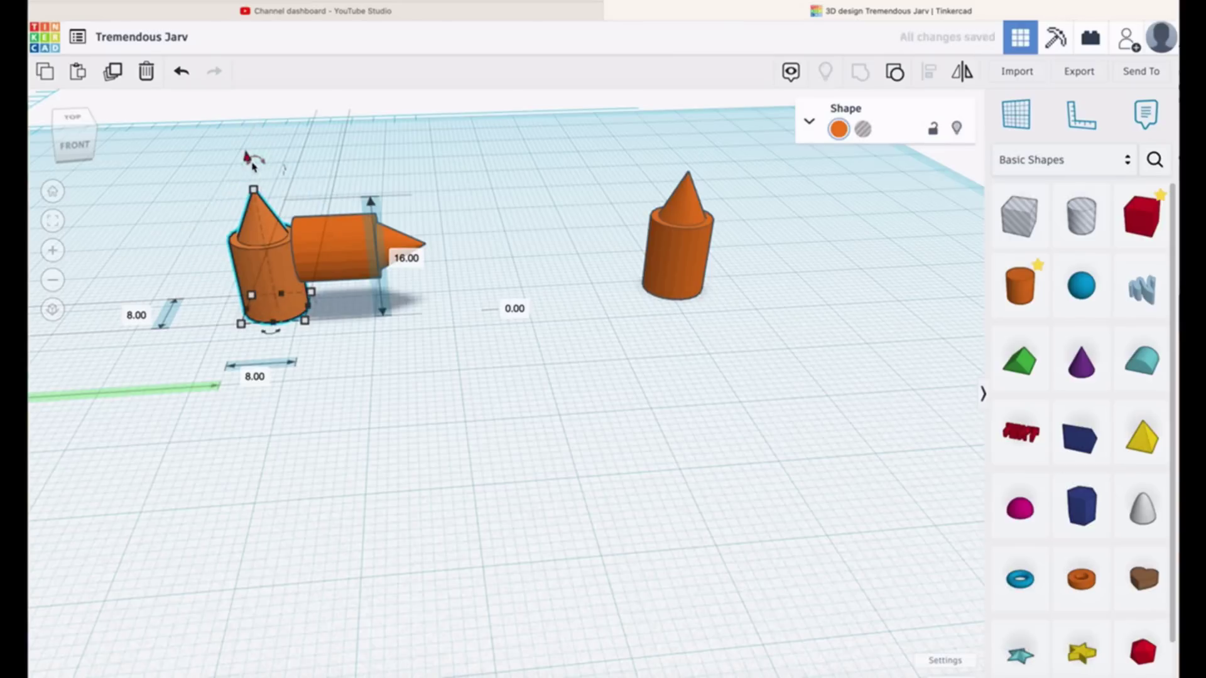
pyautogui.moveTo(256, 165); pyautogui.dragTo(196, 238)
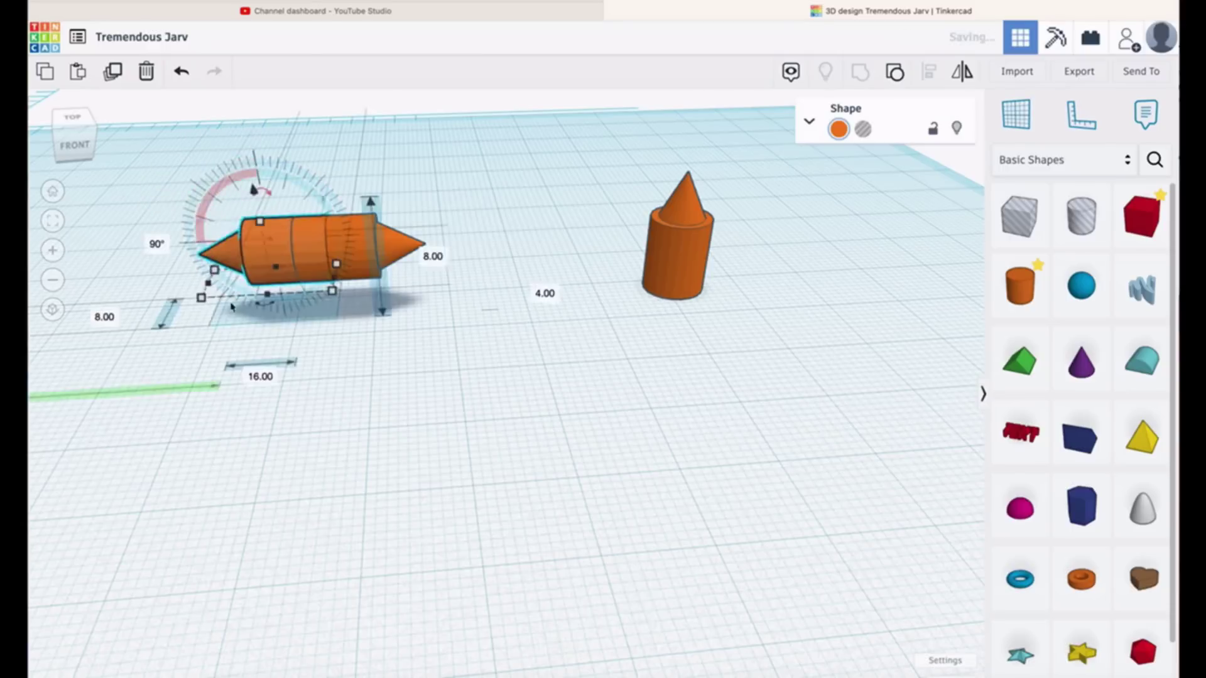
# Lower the leftmost rotated shape onto the workplane at elevation 0
pyautogui.moveTo(300, 441); pyautogui.dragTo(337, 436, button='right')
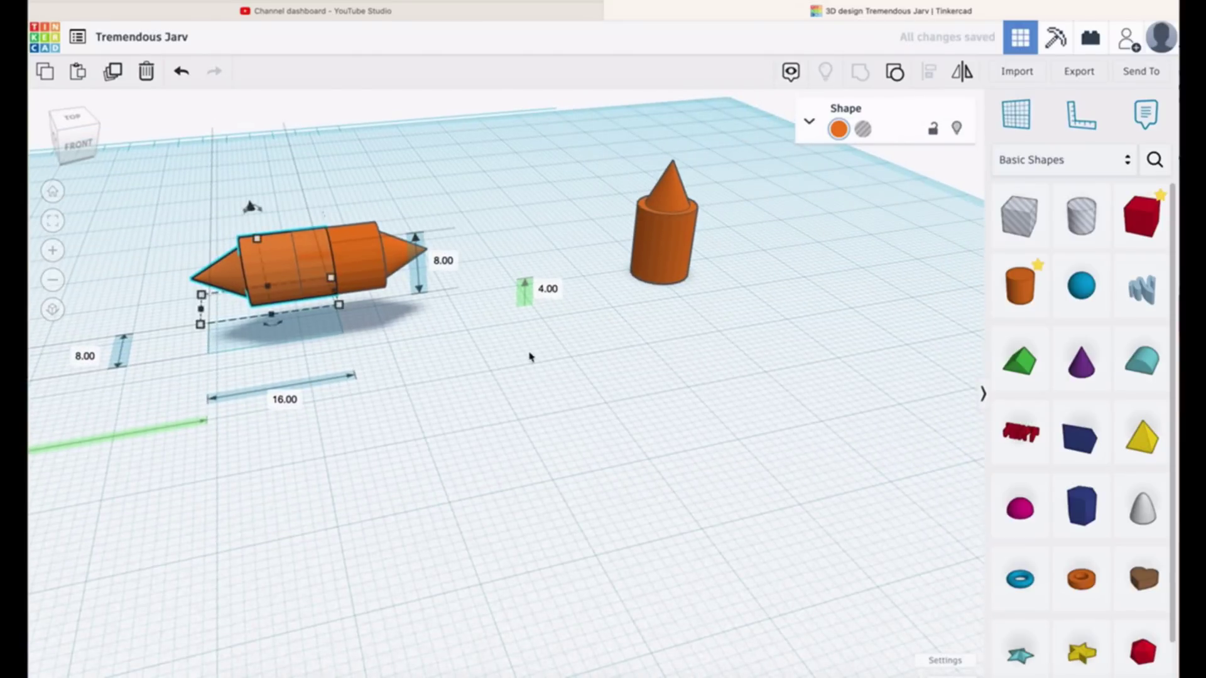
pyautogui.click(544, 287)
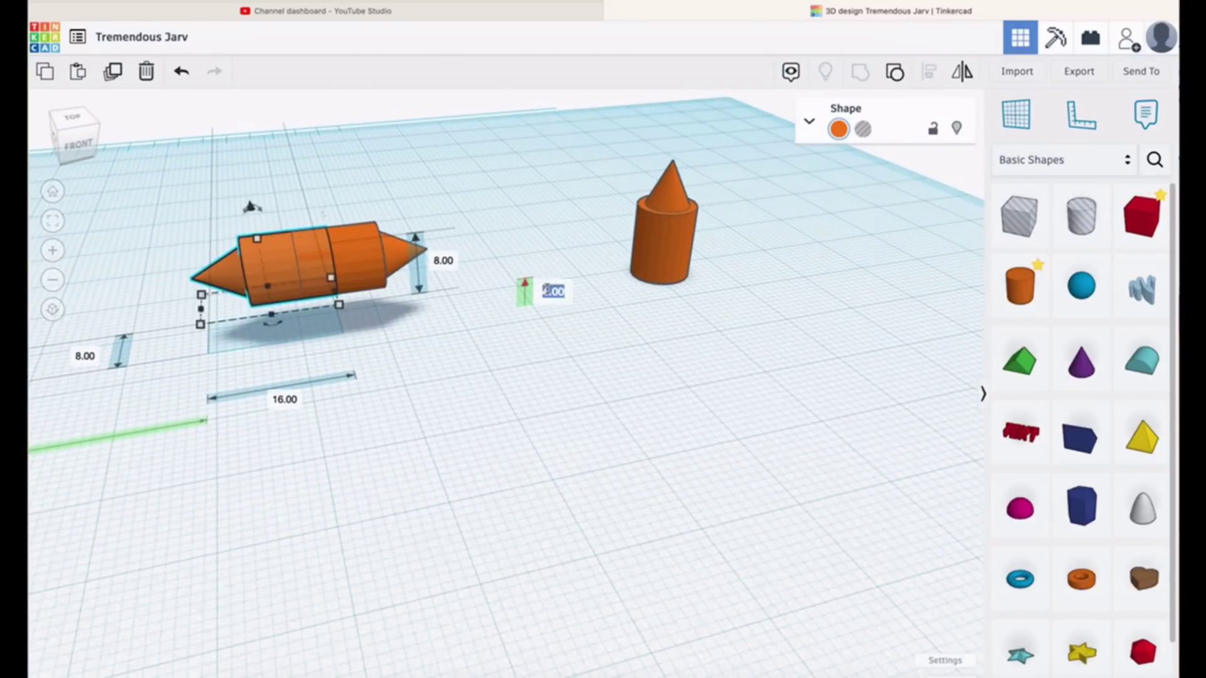
pyautogui.write('4')
pyautogui.press('Return')
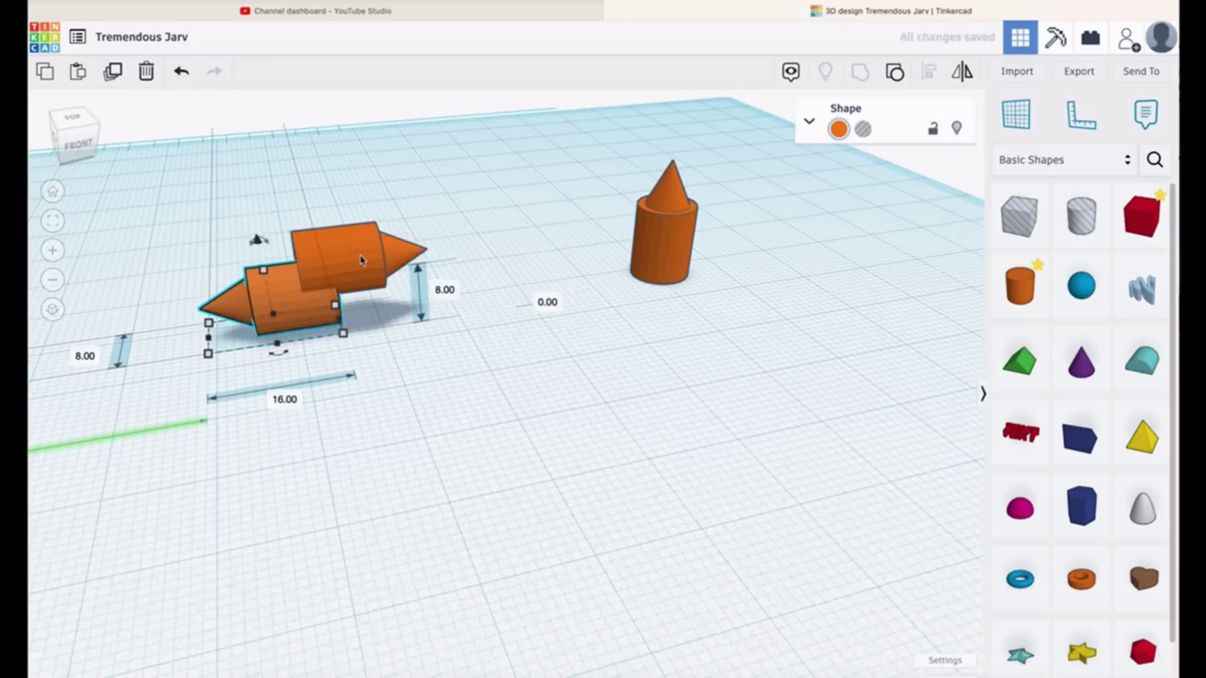
# Lower the right-pointing rotated shape to elevation 0 and shift it right until its flat end meets the other rotated shape
pyautogui.click(629, 277)
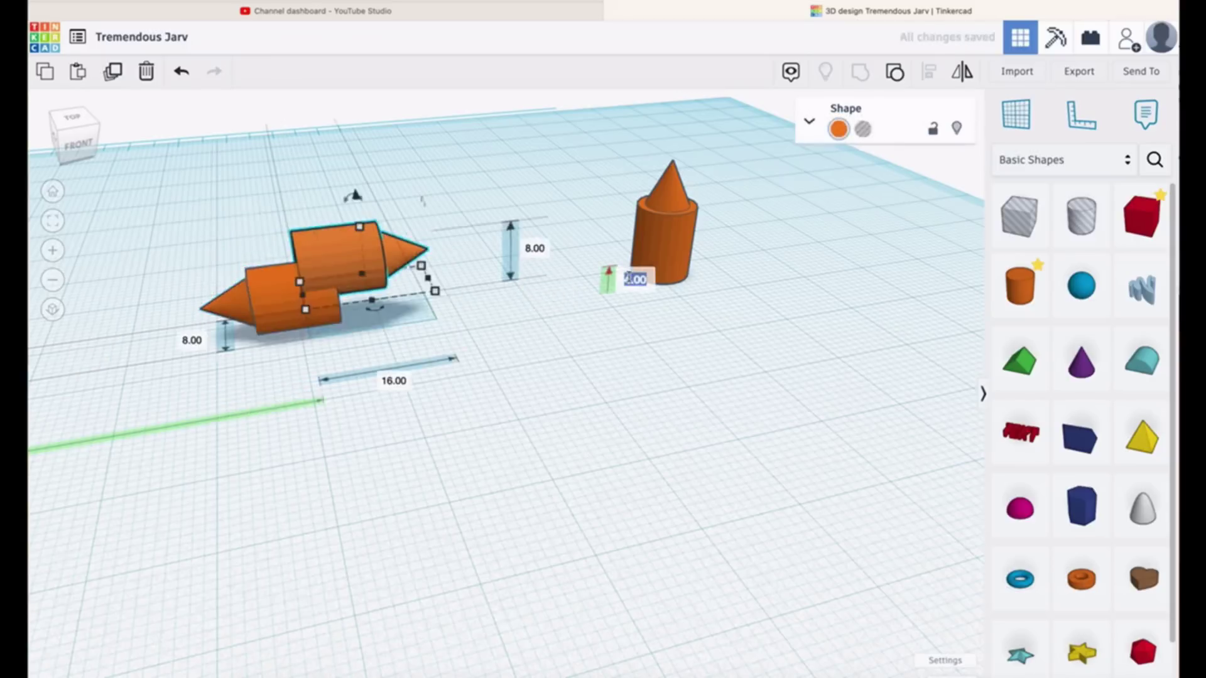
pyautogui.write('0')
pyautogui.press('Return')
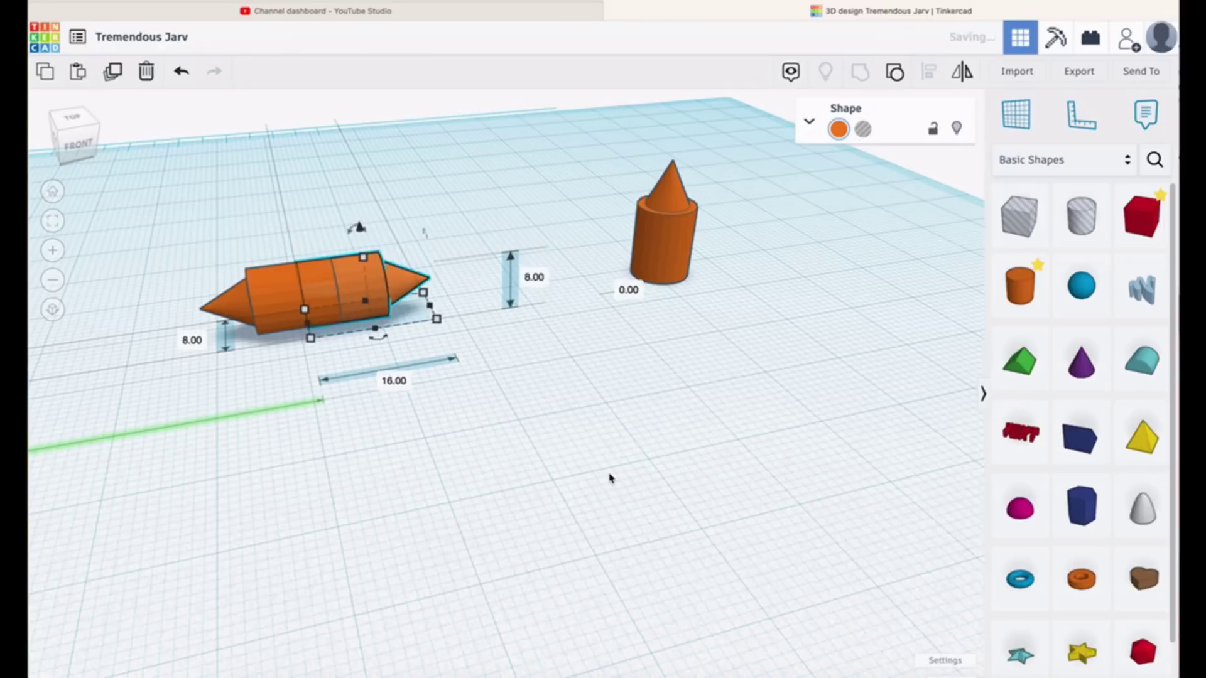
pyautogui.press('Right')
pyautogui.press('Right')
pyautogui.press('Right')
pyautogui.press('Right')
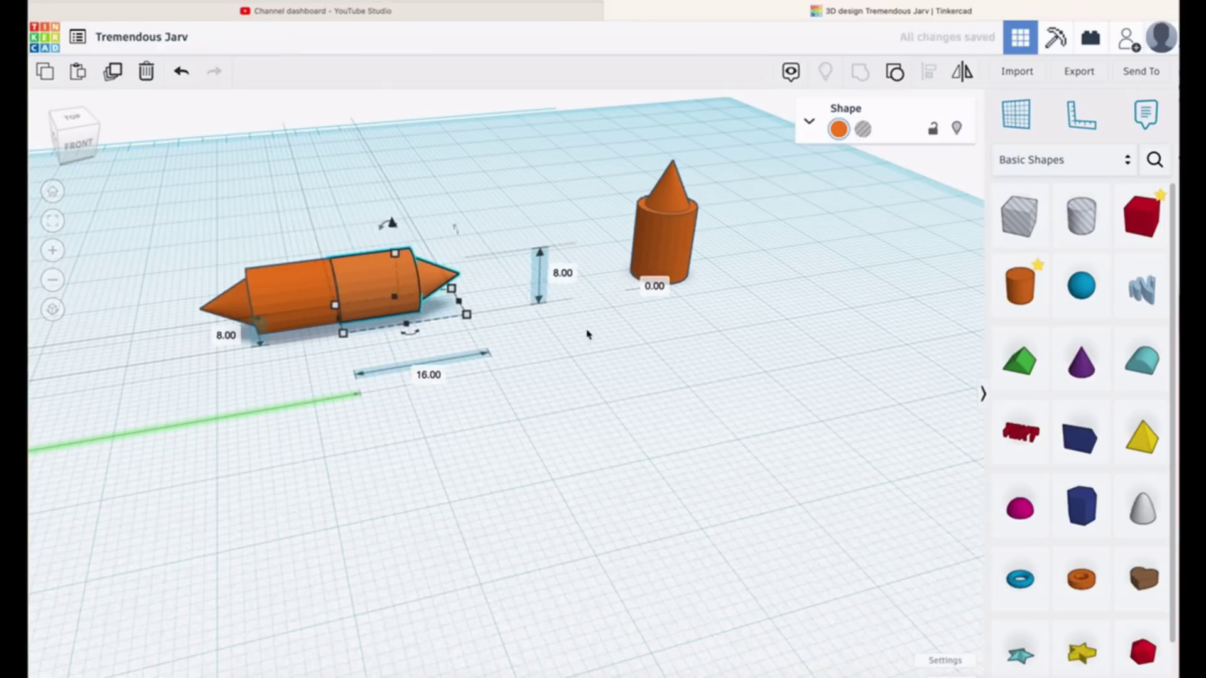
pyautogui.moveTo(587, 334); pyautogui.dragTo(541, 376, button='right')
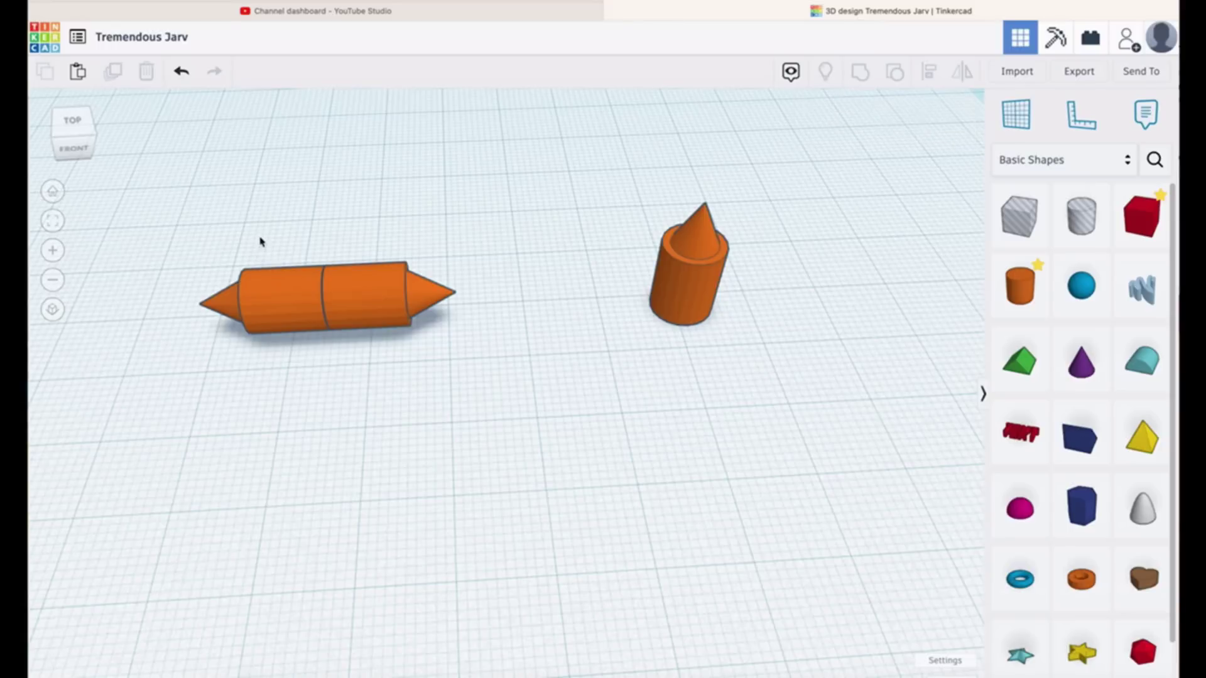
pyautogui.moveTo(261, 242); pyautogui.dragTo(395, 342)
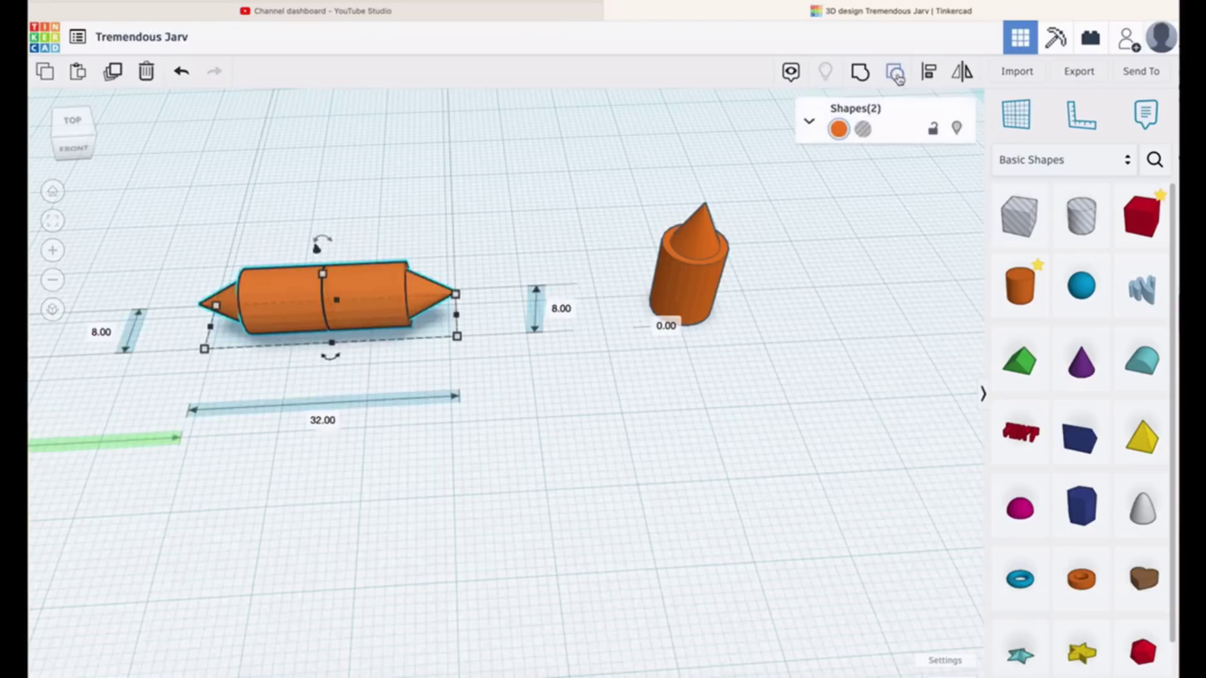
pyautogui.click(929, 72)
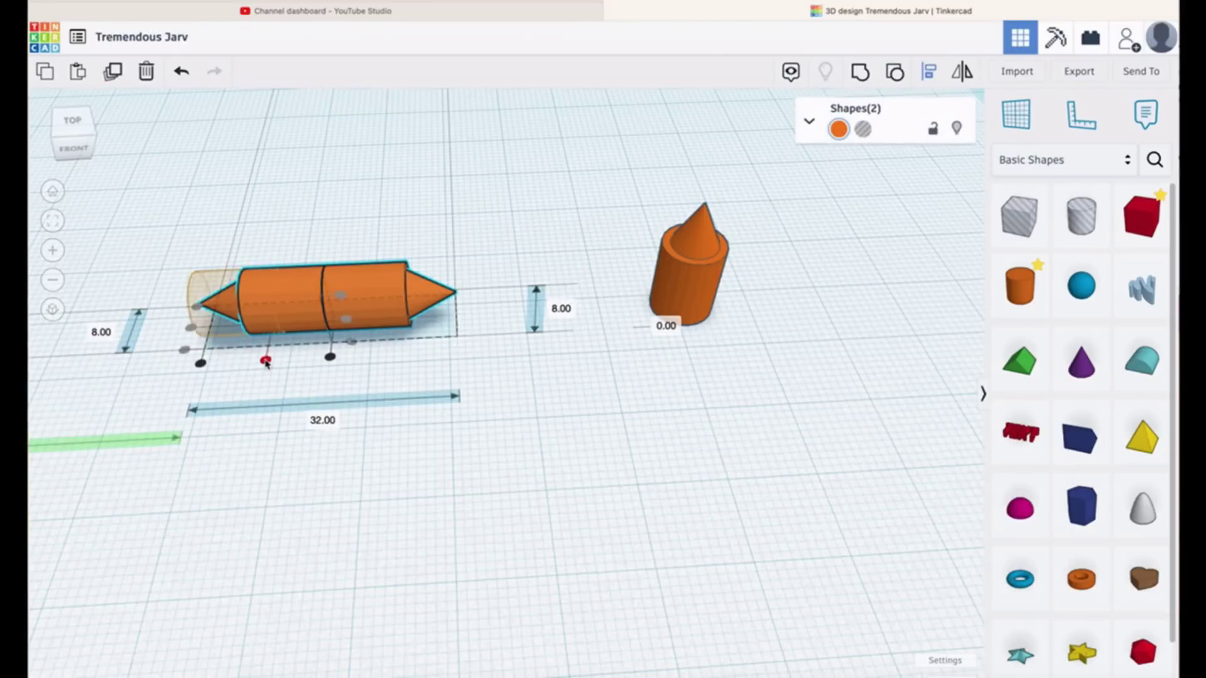
pyautogui.hotkey('ctrl', 'z')
pyautogui.moveTo(285, 410); pyautogui.dragTo(292, 349, button='right')
pyautogui.click(293, 347)
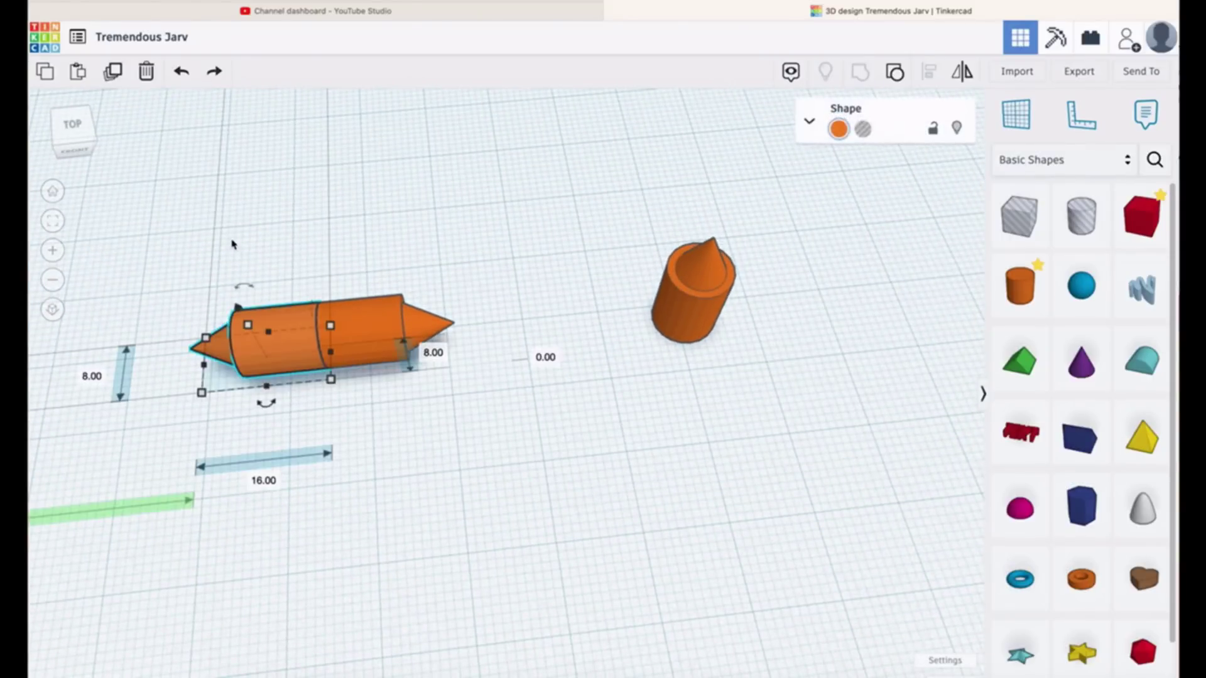
# Group the two rotated shapes into a single bar with a cone tip at each end
pyautogui.click(219, 228)
pyautogui.moveTo(212, 259); pyautogui.dragTo(495, 426)
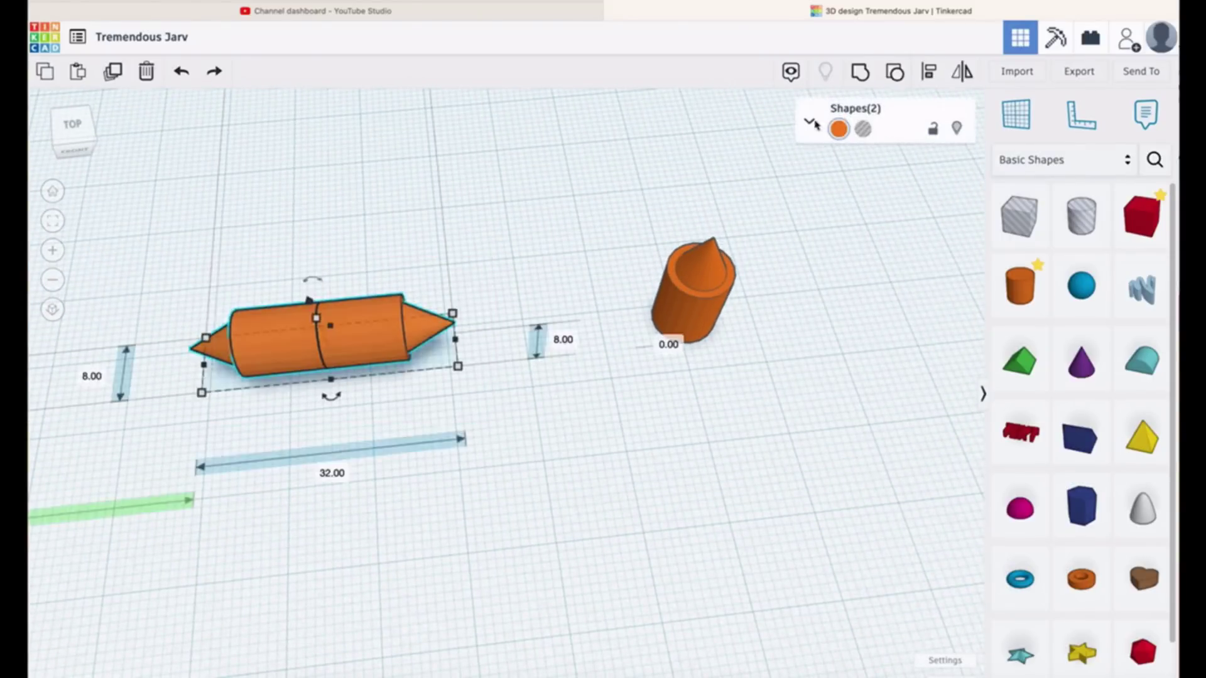
pyautogui.click(858, 72)
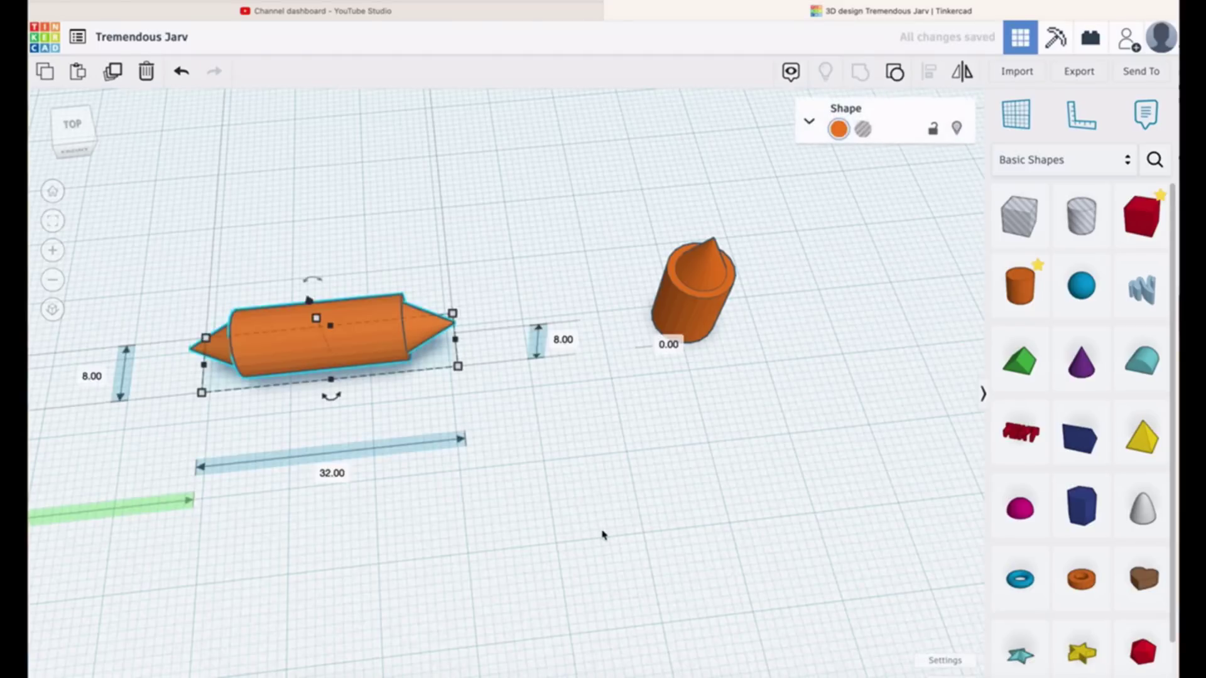
pyautogui.click(624, 173)
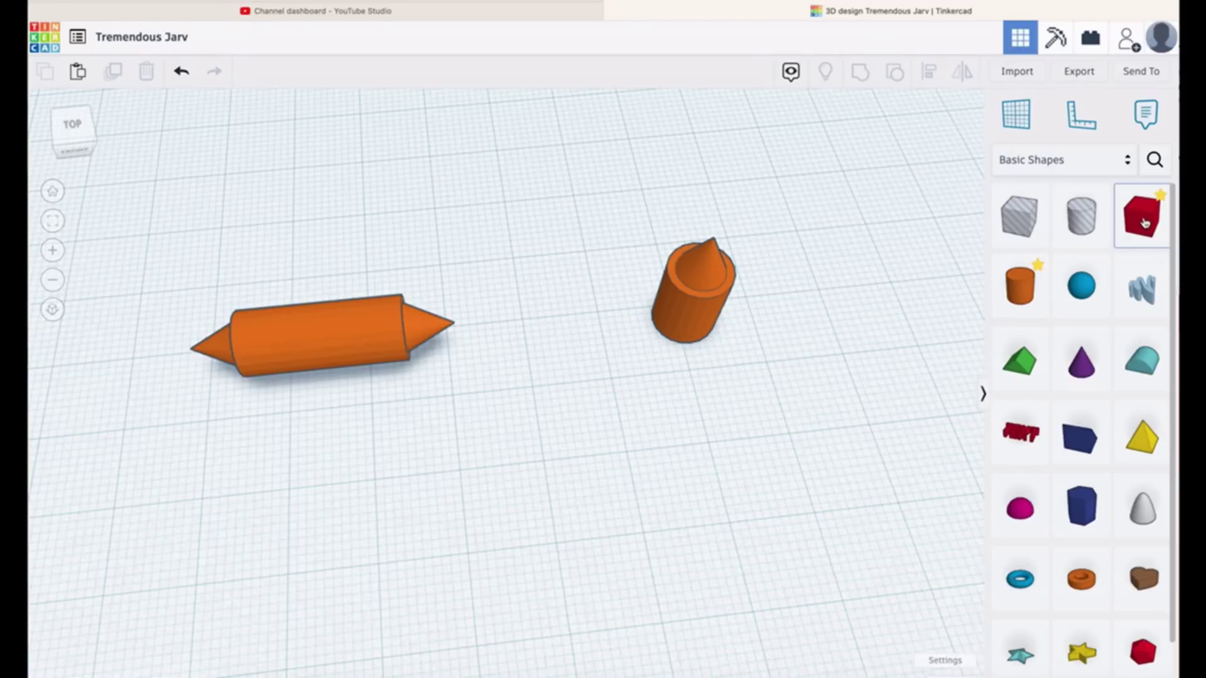
# Add a box behind the double-pointed bar and set its height to 8
pyautogui.moveTo(1145, 223); pyautogui.dragTo(323, 224)
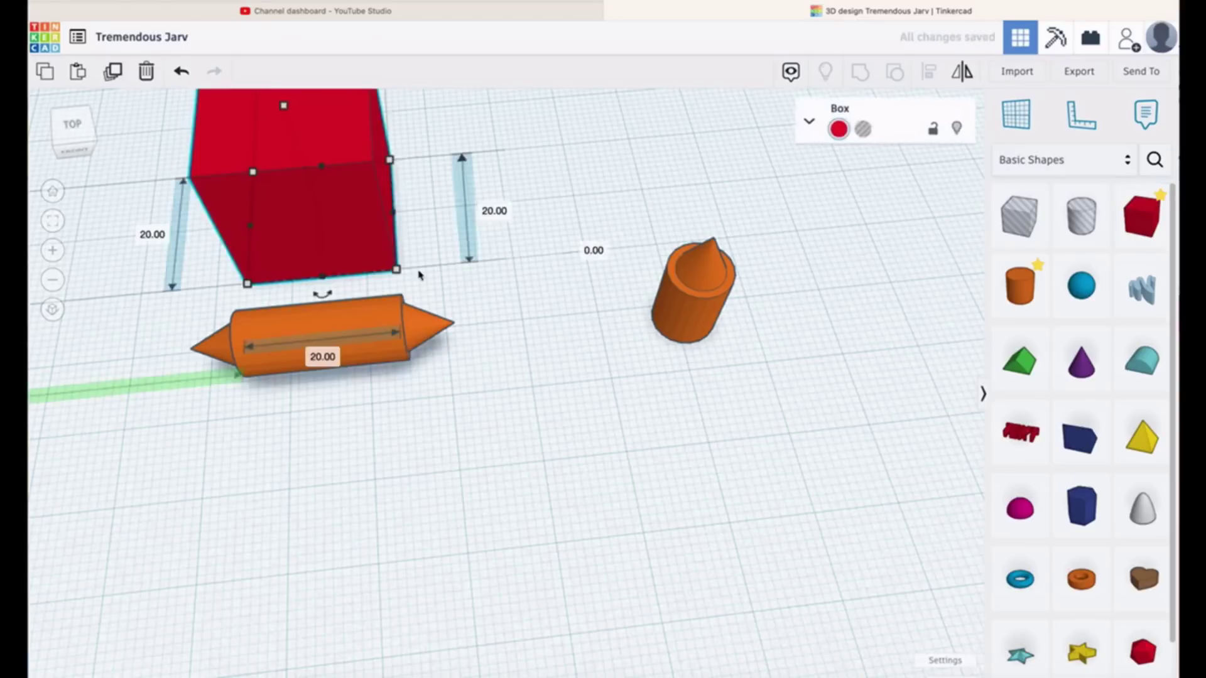
pyautogui.moveTo(646, 450); pyautogui.dragTo(576, 439, button='right')
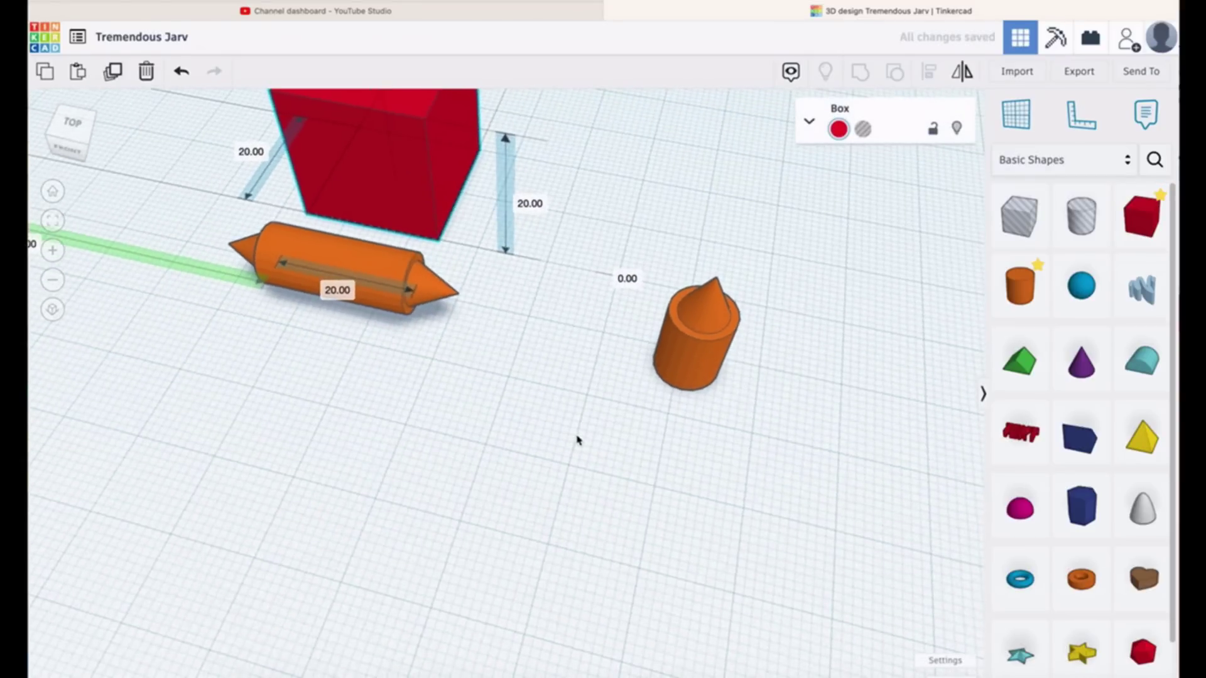
pyautogui.click(535, 203)
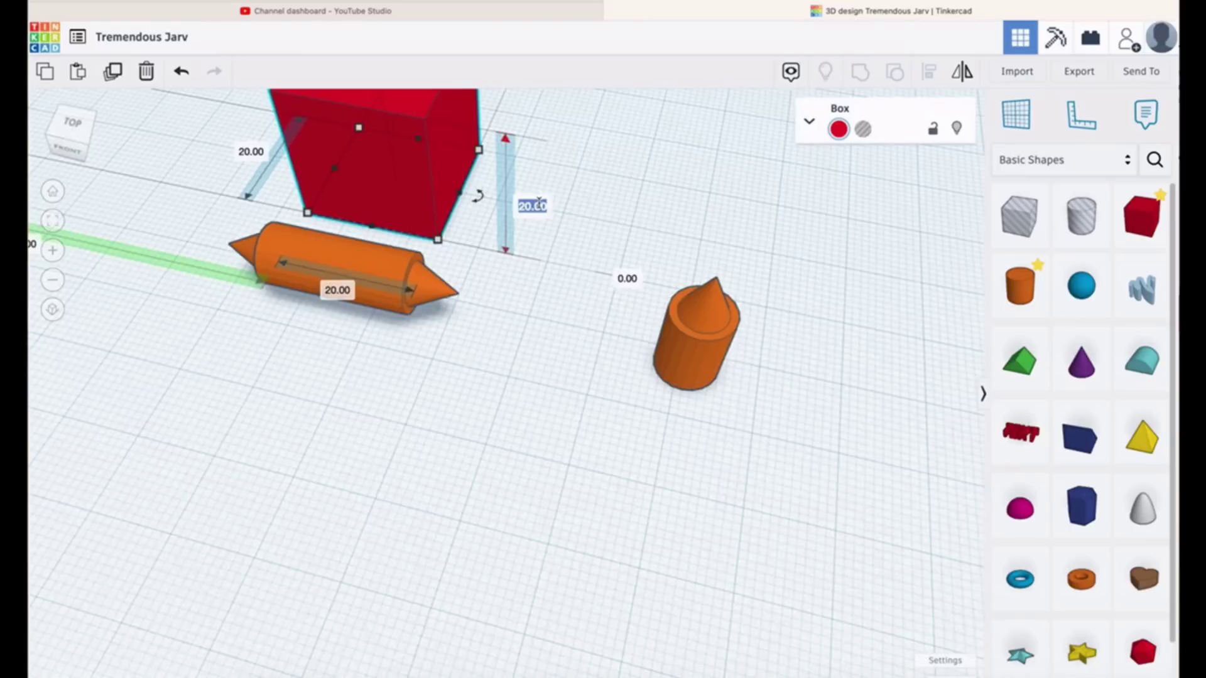
pyautogui.write('8')
pyautogui.press('Return')
# Align the double-pointed bar and the box to a common center along the bar's length
pyautogui.moveTo(366, 440); pyautogui.dragTo(419, 526, button='right')
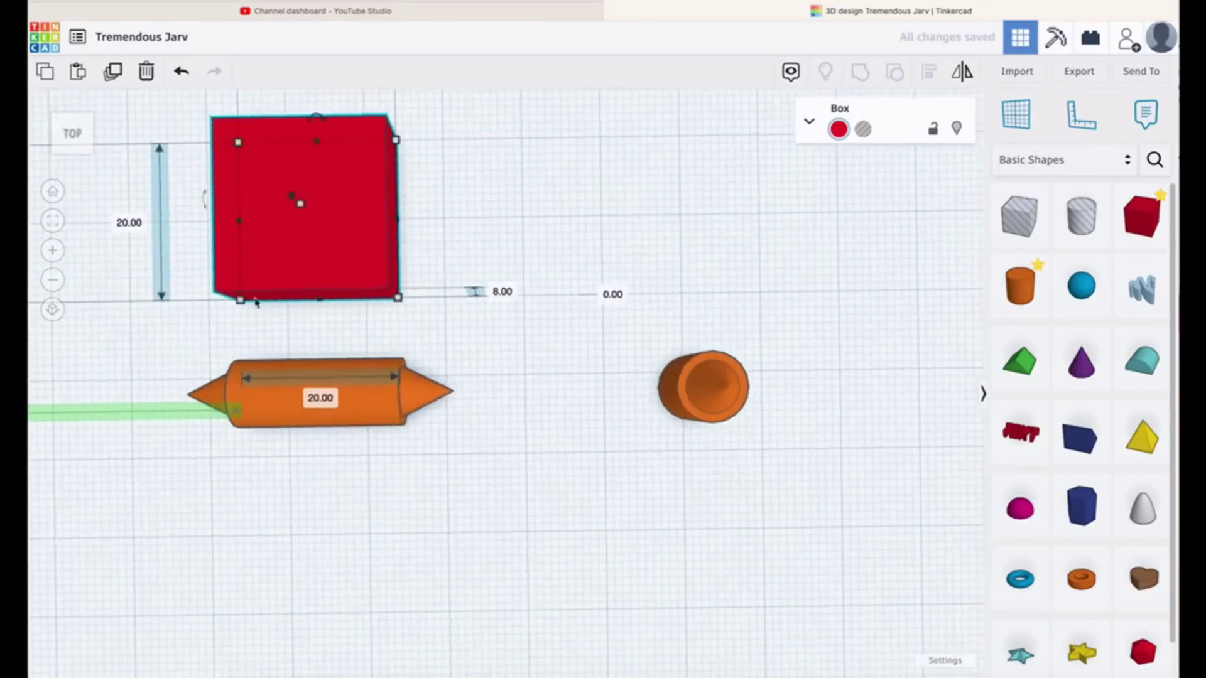
pyautogui.moveTo(172, 205); pyautogui.dragTo(298, 149, button='right')
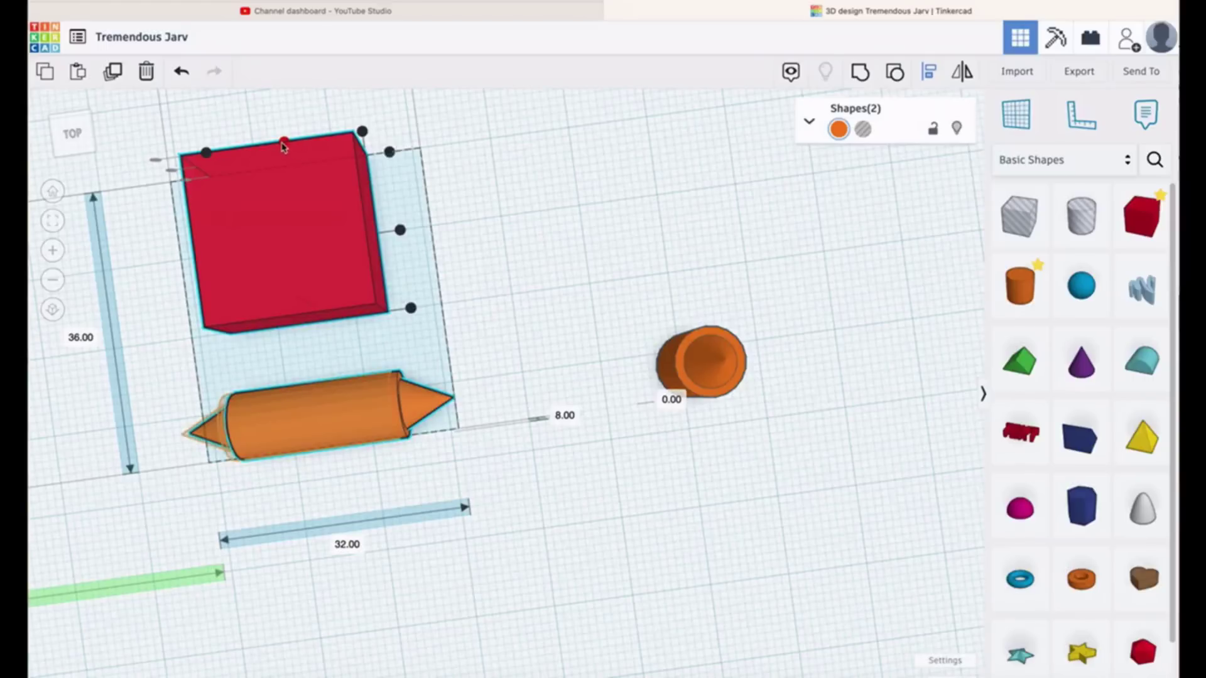
pyautogui.click(286, 145)
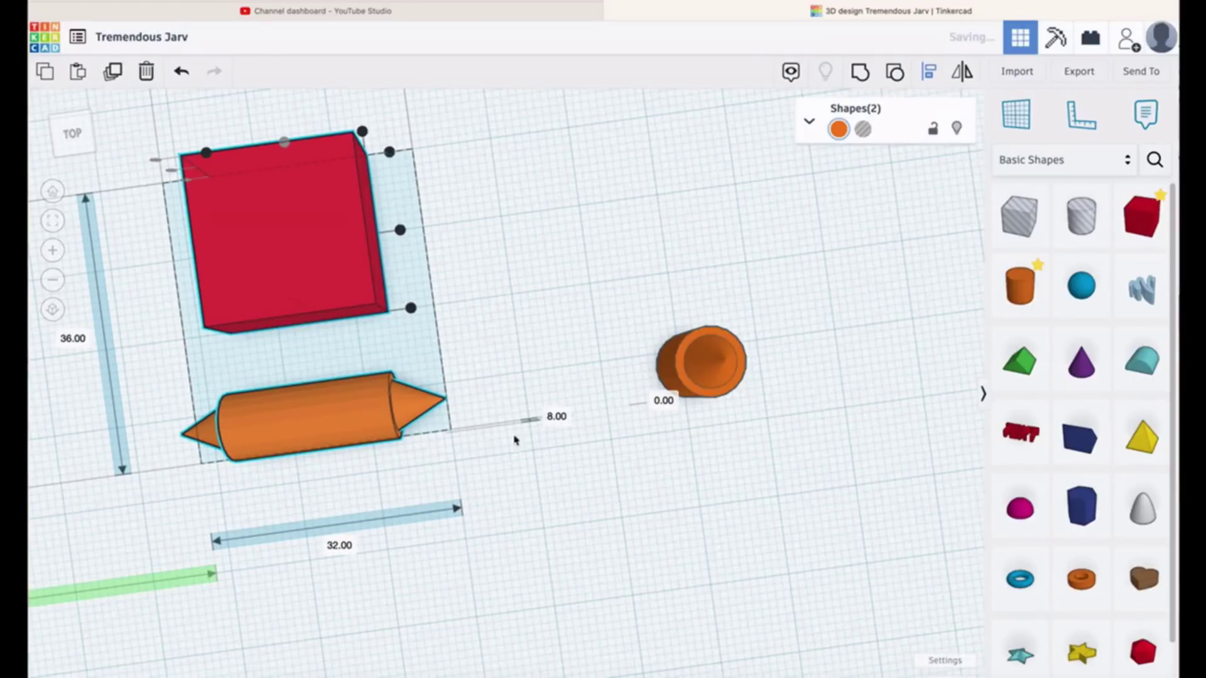
# Move the box forward until it overlaps half of the bar's cylinder, and group the box with the bar
pyautogui.click(296, 250)
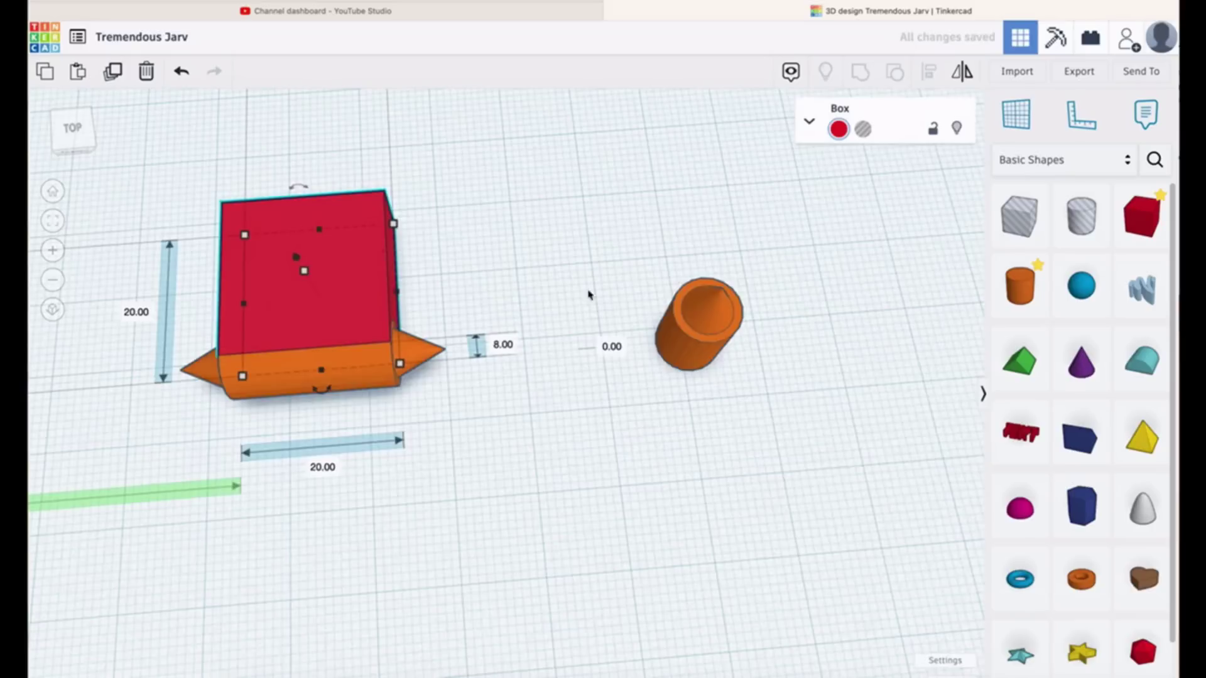
pyautogui.moveTo(673, 536); pyautogui.dragTo(493, 503, button='right')
pyautogui.moveTo(492, 503); pyautogui.dragTo(493, 502)
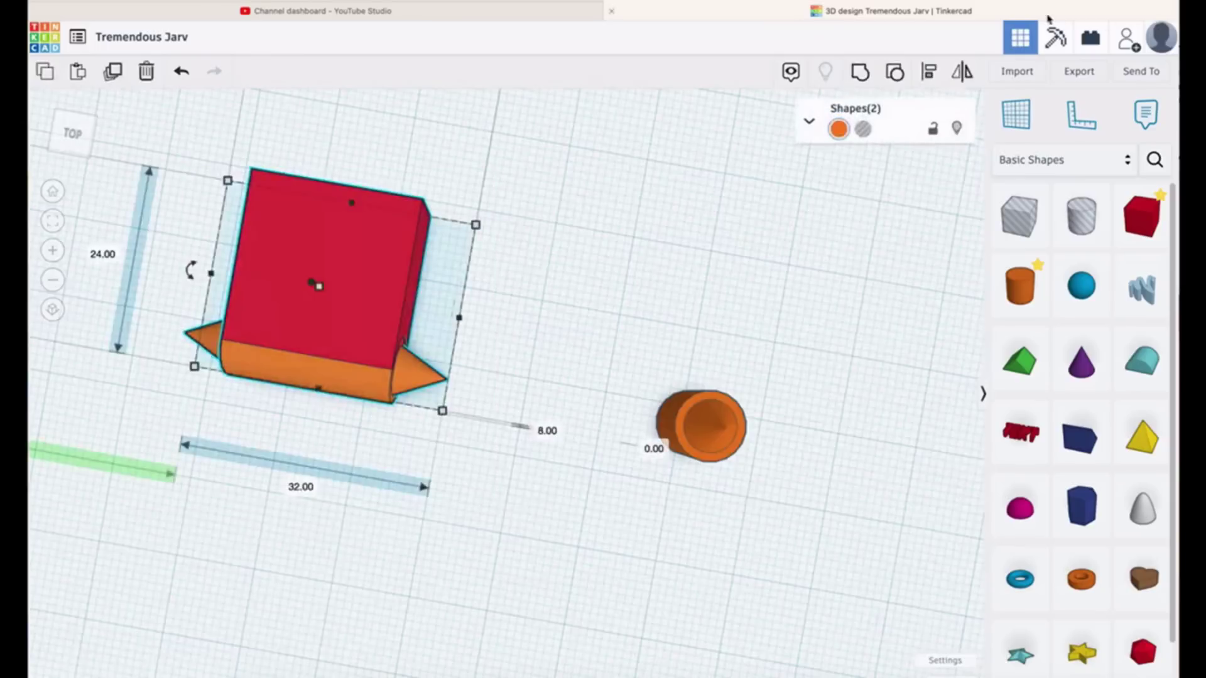
pyautogui.click(860, 75)
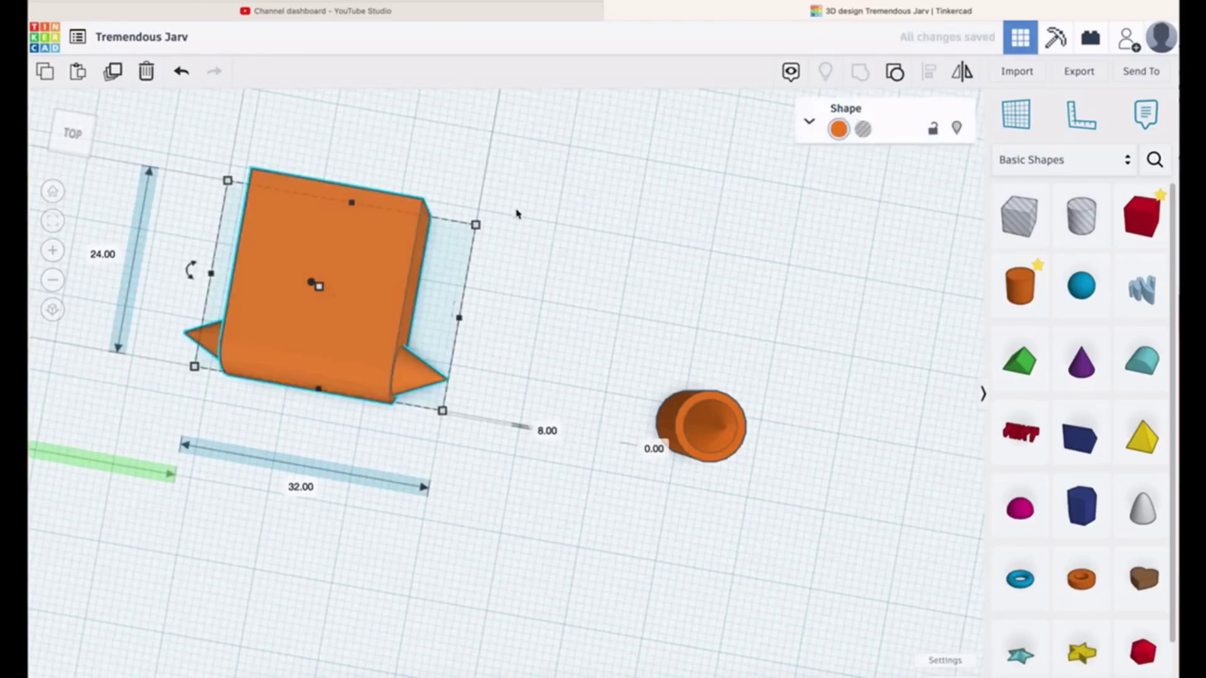
# Ungroup the upright shape into its separate cylinder and cone
pyautogui.moveTo(291, 552); pyautogui.dragTo(279, 514, button='right')
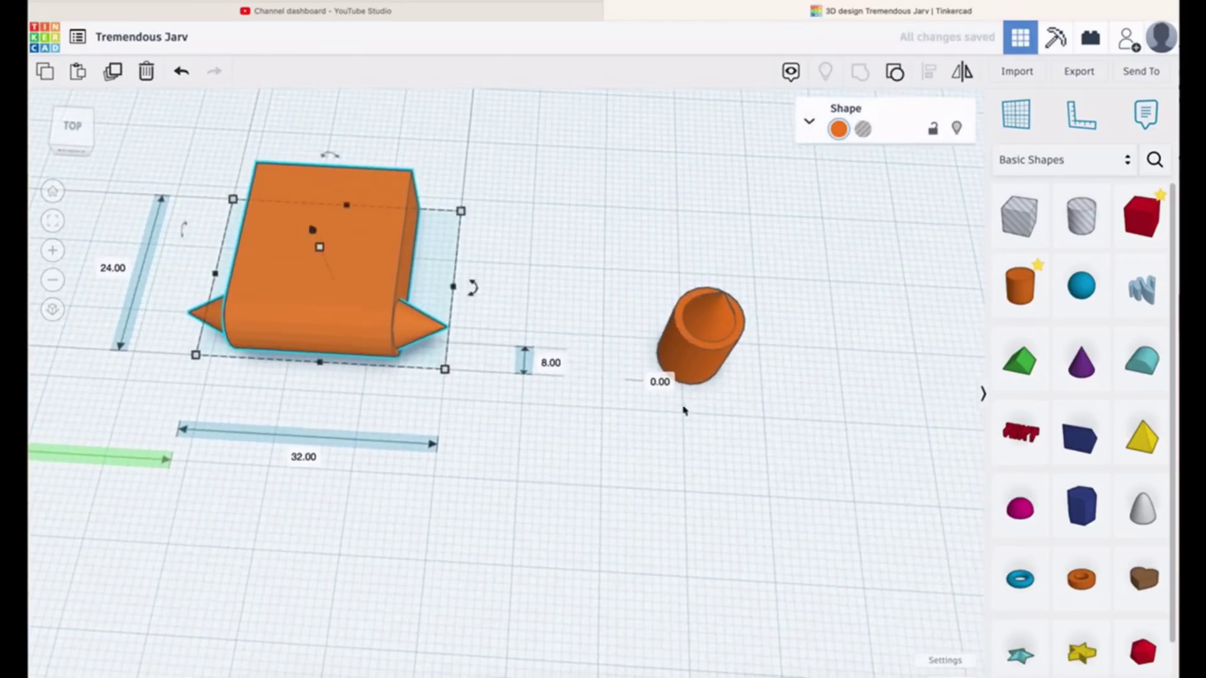
pyautogui.click(696, 360)
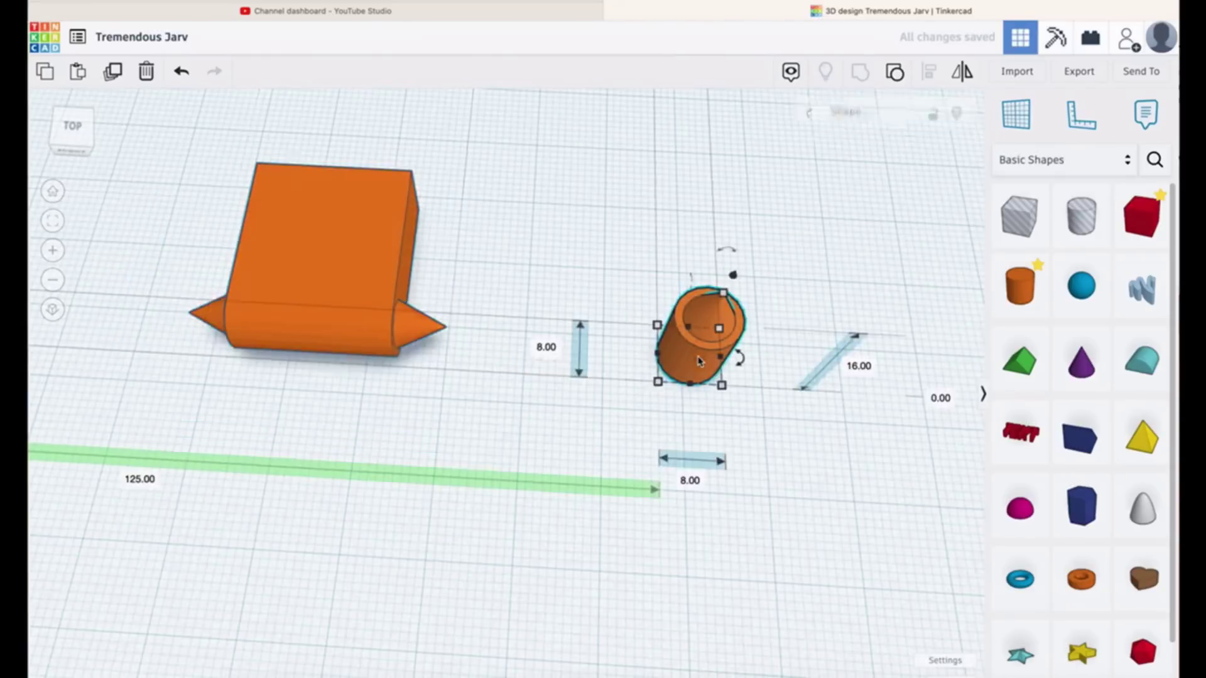
pyautogui.click(897, 74)
pyautogui.moveTo(770, 540); pyautogui.dragTo(778, 433, button='right')
pyautogui.moveTo(681, 147)
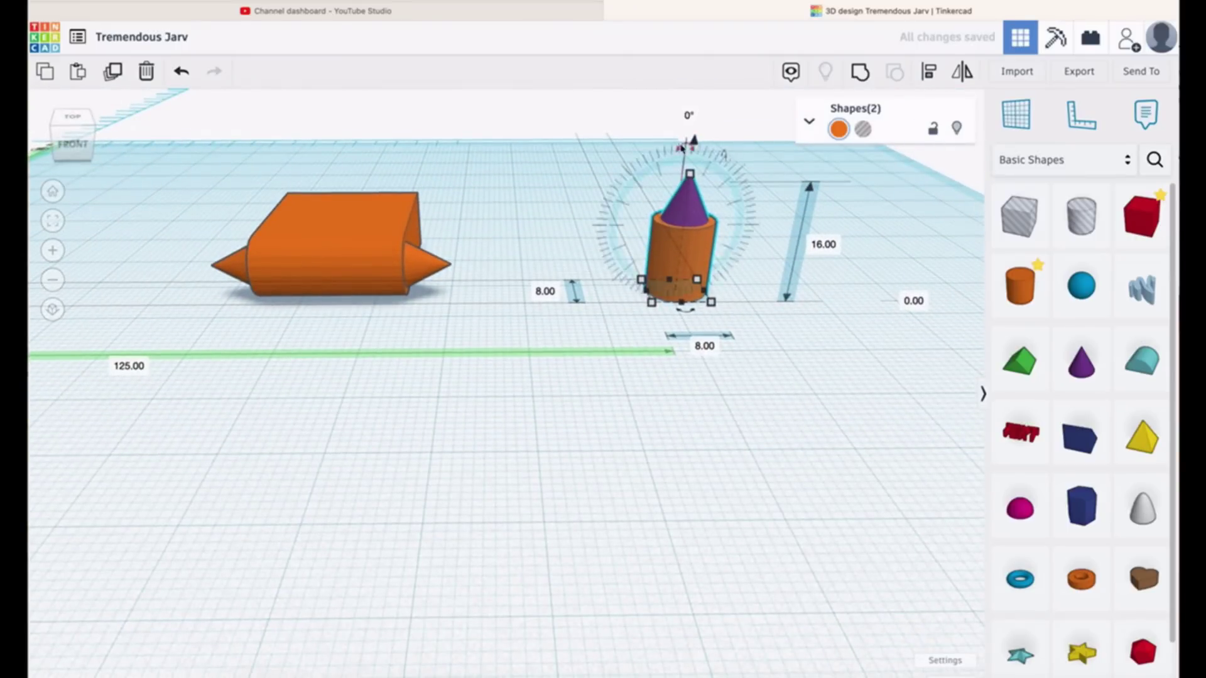
pyautogui.moveTo(681, 147)
pyautogui.mouseDown()
pyautogui.moveTo(646, 162)
pyautogui.moveTo(669, 162)
pyautogui.mouseUp()
pyautogui.click(738, 238)
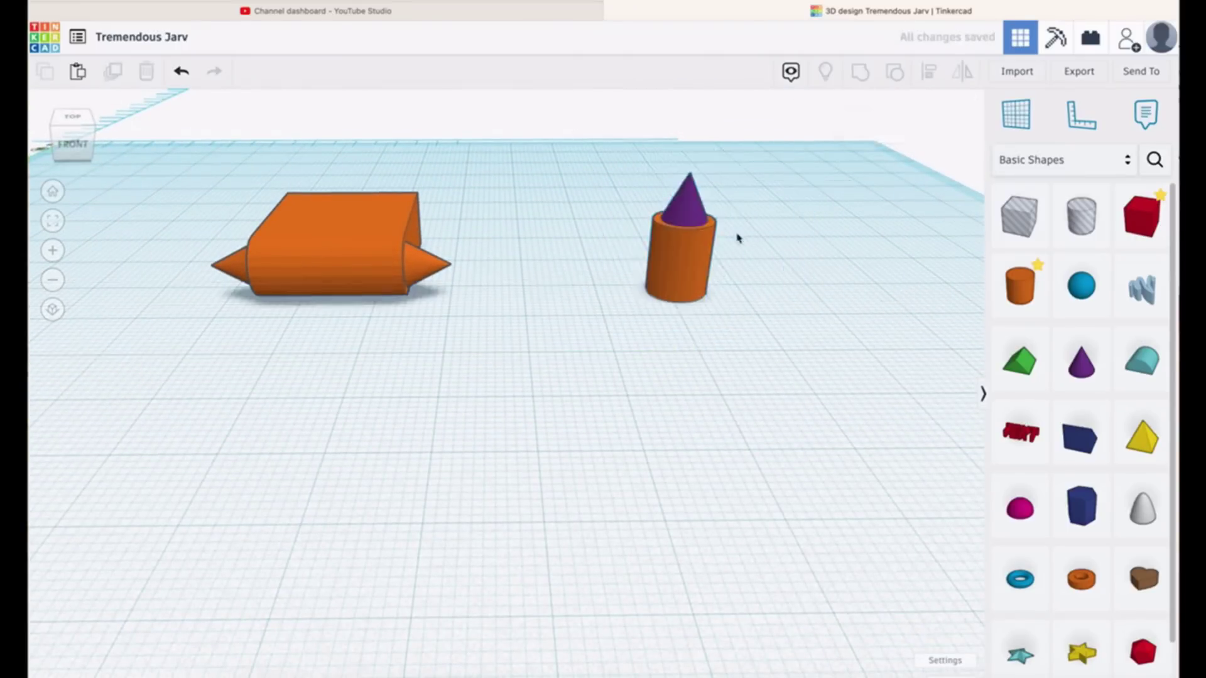
# Flip the purple cone upside down and set its elevation to 4 so it sinks into the cylinder
pyautogui.click(694, 209)
pyautogui.moveTo(682, 148); pyautogui.dragTo(672, 222)
pyautogui.moveTo(839, 458); pyautogui.dragTo(795, 459, button='right')
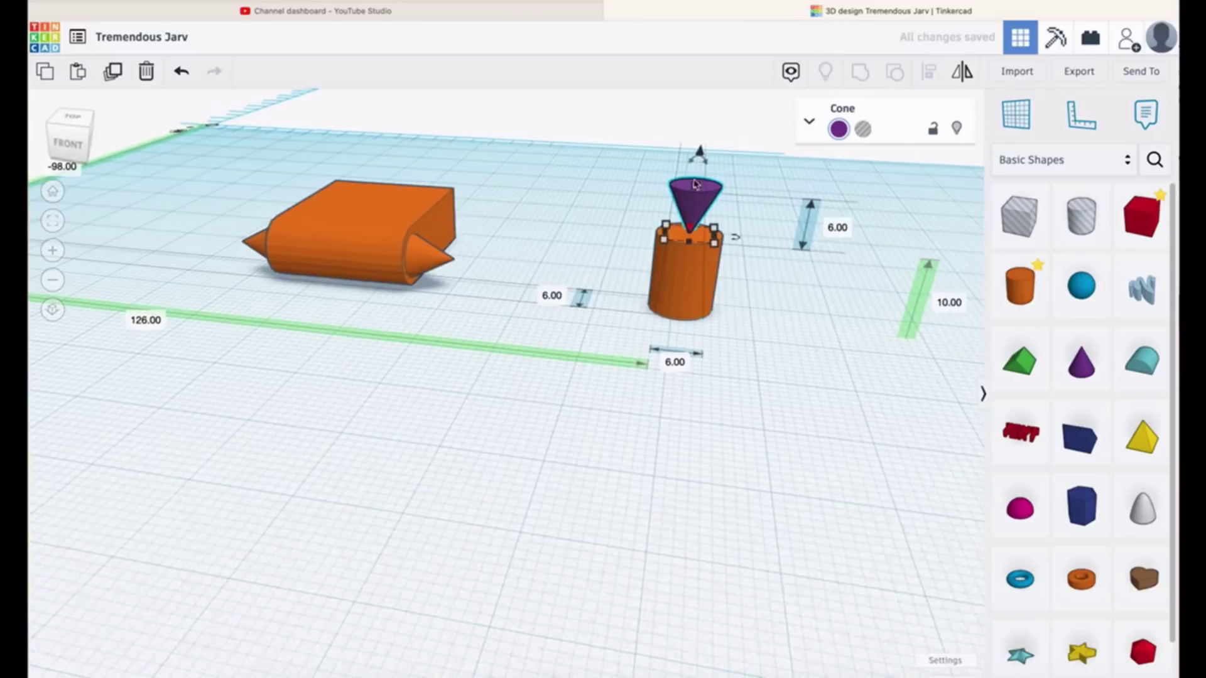
pyautogui.click(952, 302)
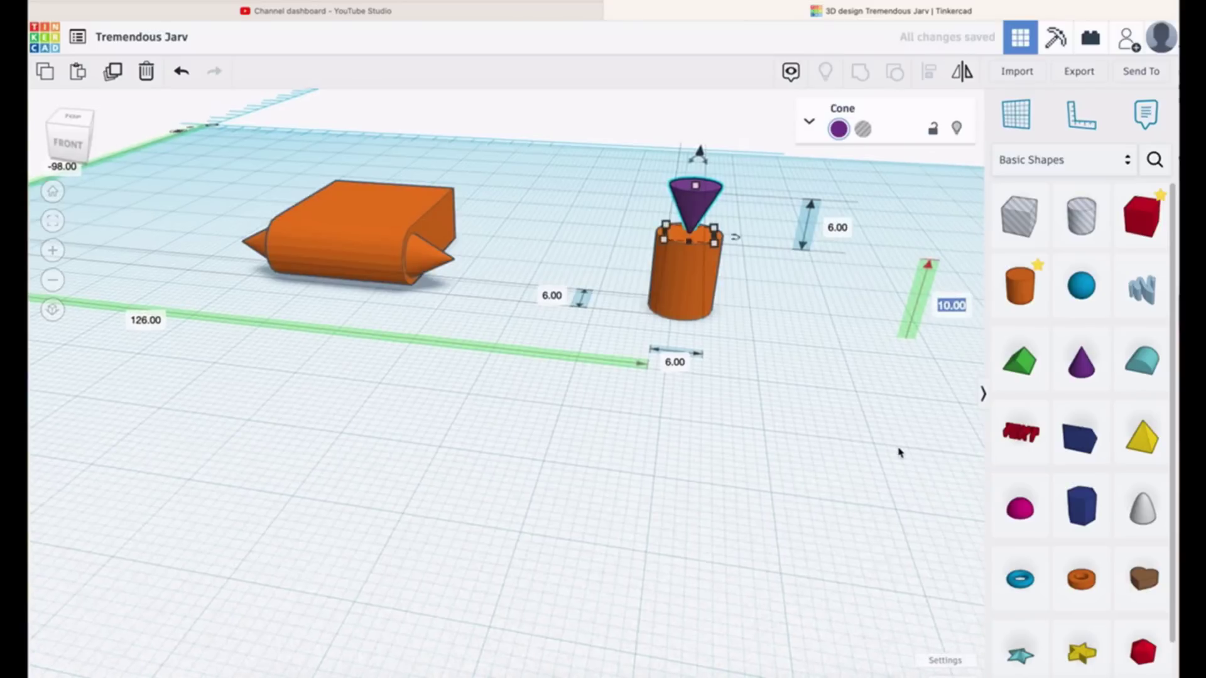
pyautogui.write('4')
pyautogui.press('Return')
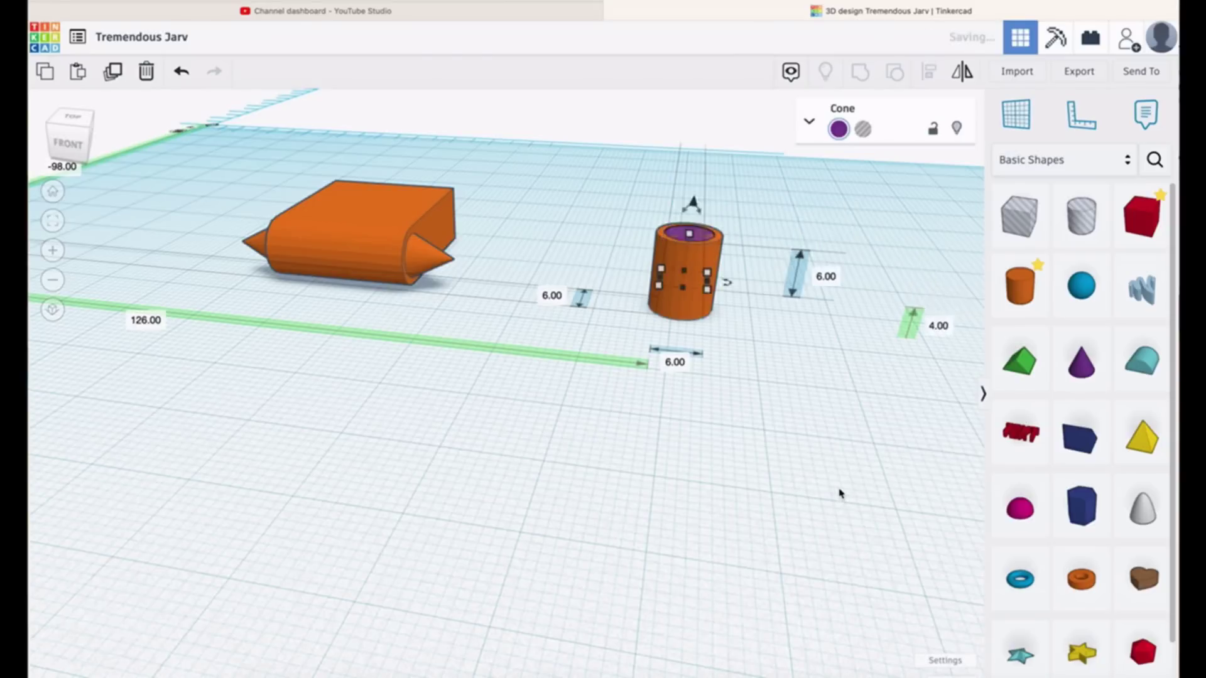
# Turn the inverted cone into a hole and group it with the cylinder to cut a conical recess
pyautogui.click(863, 129)
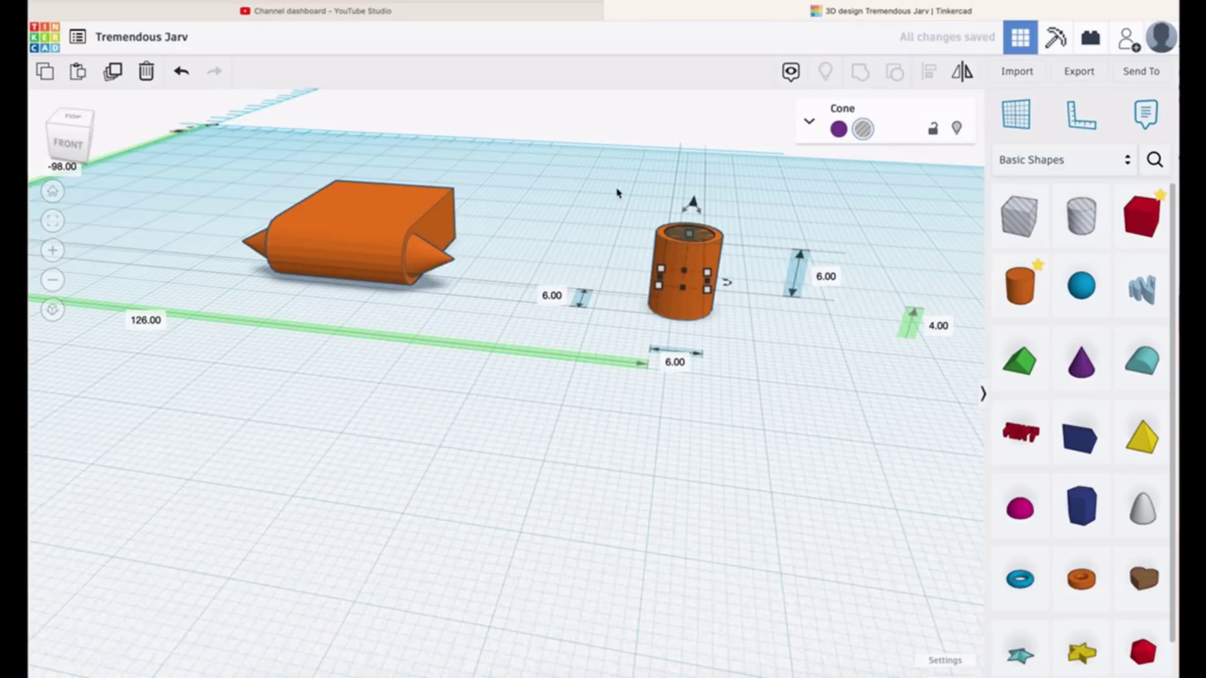
pyautogui.moveTo(617, 193); pyautogui.dragTo(747, 379)
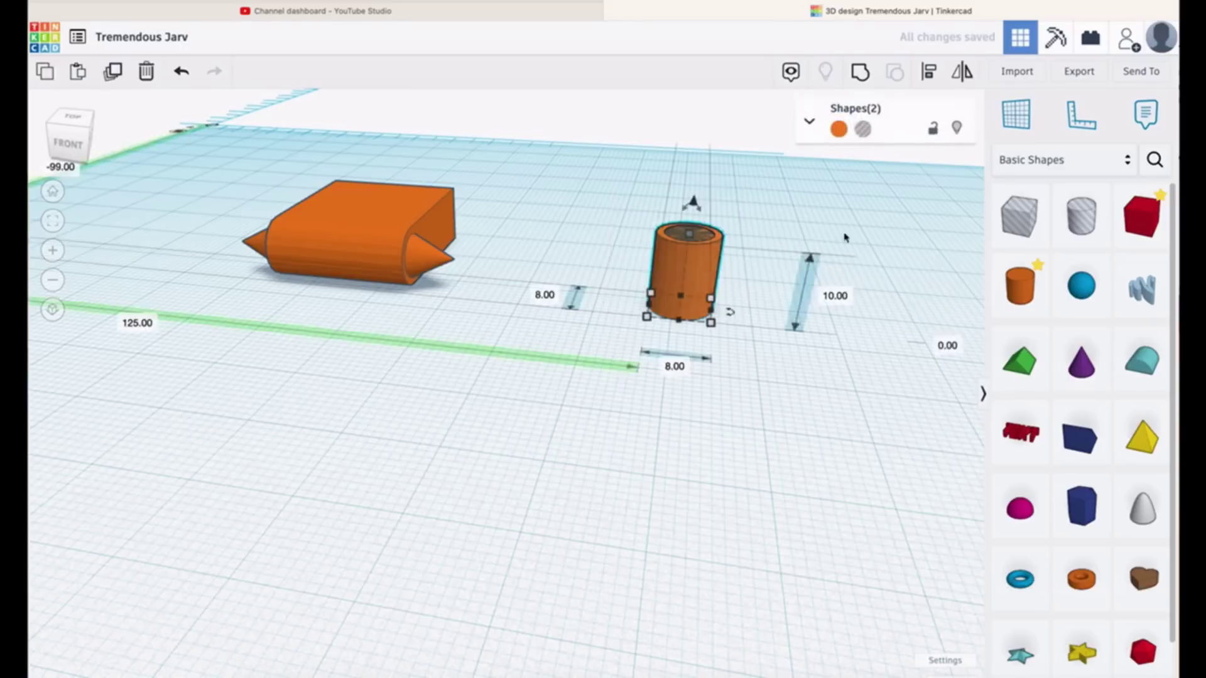
pyautogui.click(860, 71)
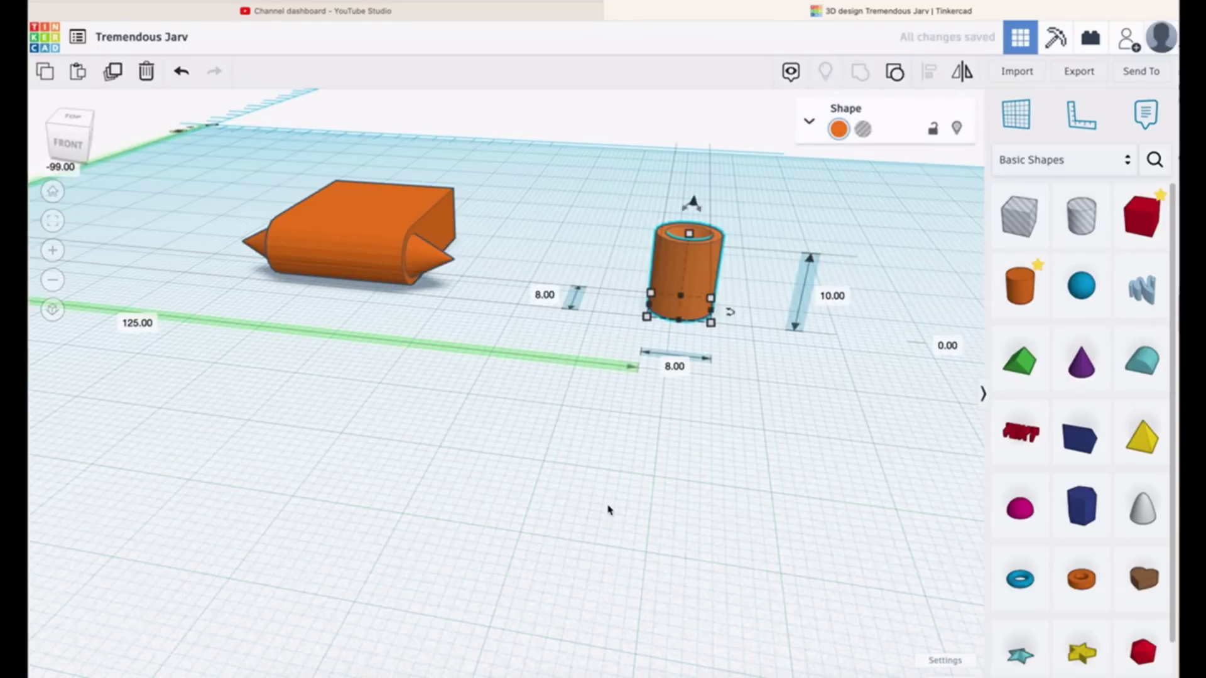
# Duplicate the recessed cylinder and shift the copy left to 112 from the ruler's origin
pyautogui.moveTo(759, 423); pyautogui.dragTo(777, 395, button='right')
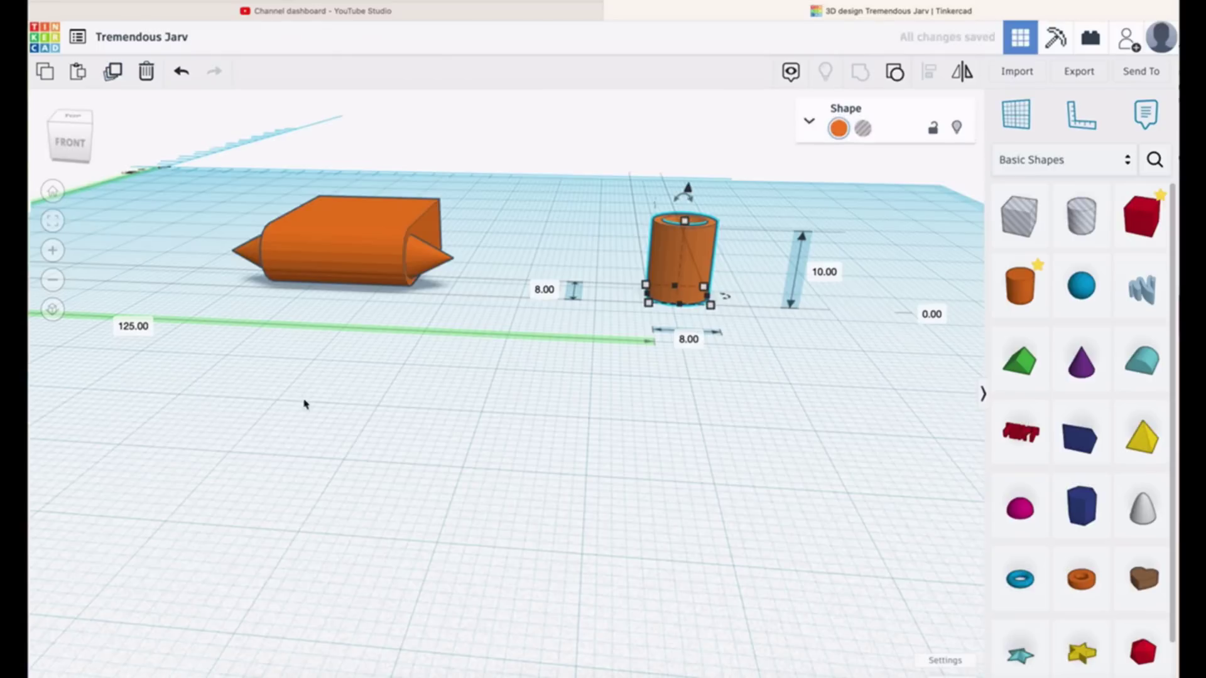
pyautogui.hotkey('ctrl', 'd')
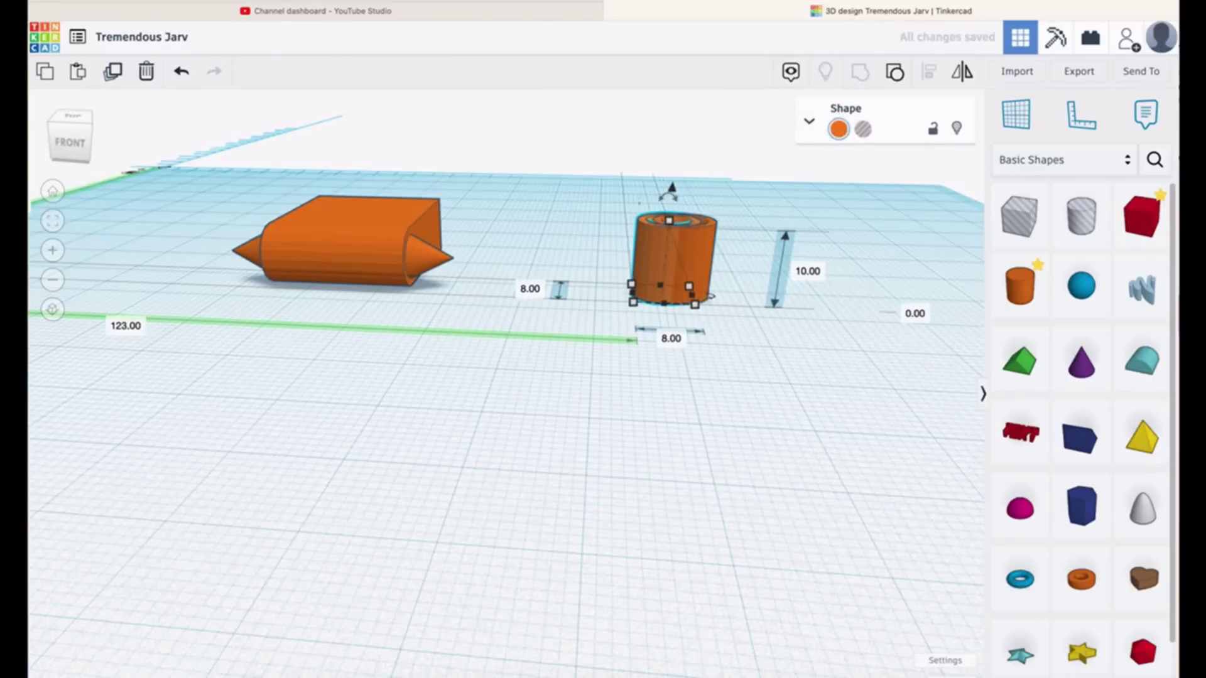
pyautogui.press('Left')
pyautogui.press('Left')
pyautogui.press('Left')
pyautogui.press('Left')
pyautogui.press('Left')
pyautogui.press('Left')
pyautogui.press('Left')
pyautogui.press('Left')
pyautogui.press('Left')
pyautogui.press('Left')
pyautogui.press('Left')
pyautogui.press('Left')
pyautogui.press('Left')
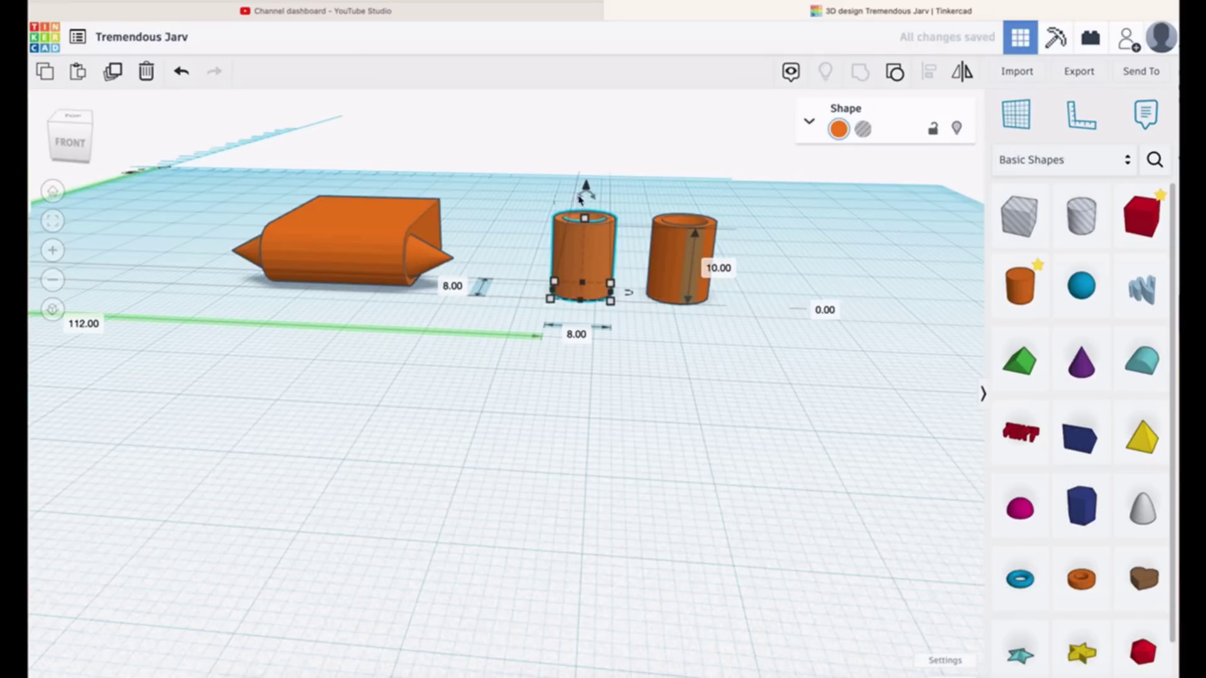
# Rotate the copied recessed cylinder by -90° so it lies on its side
pyautogui.moveTo(580, 200); pyautogui.dragTo(531, 252)
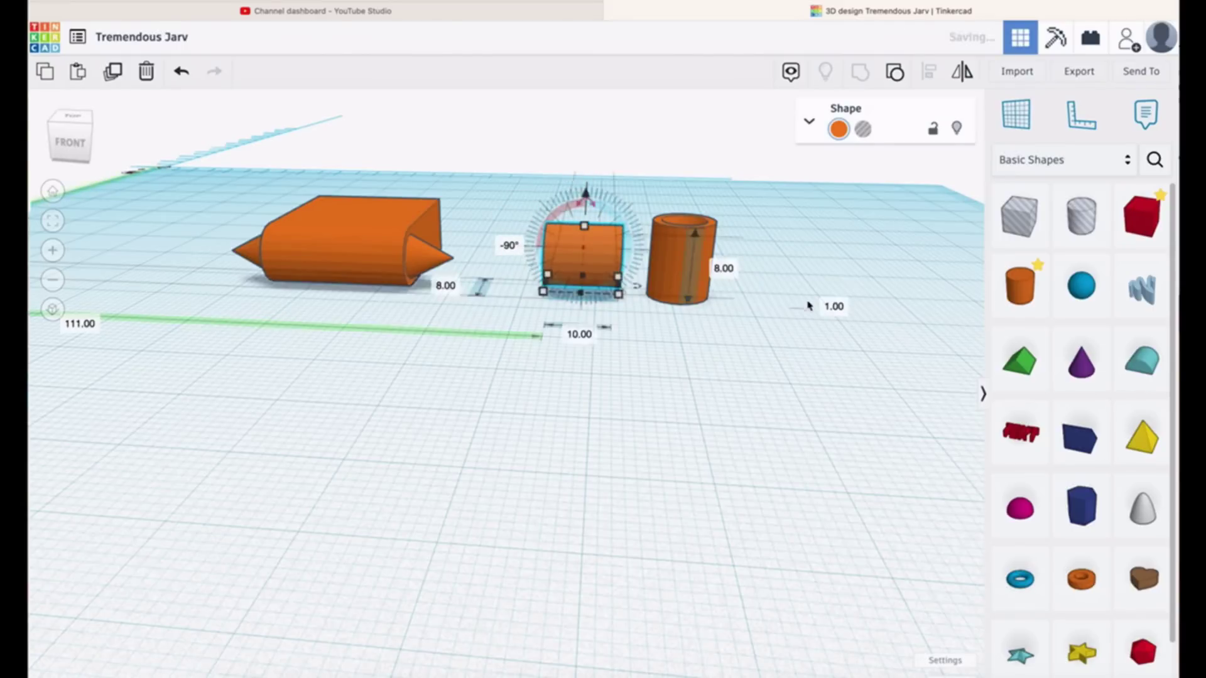
pyautogui.moveTo(808, 304); pyautogui.dragTo(810, 443, button='right')
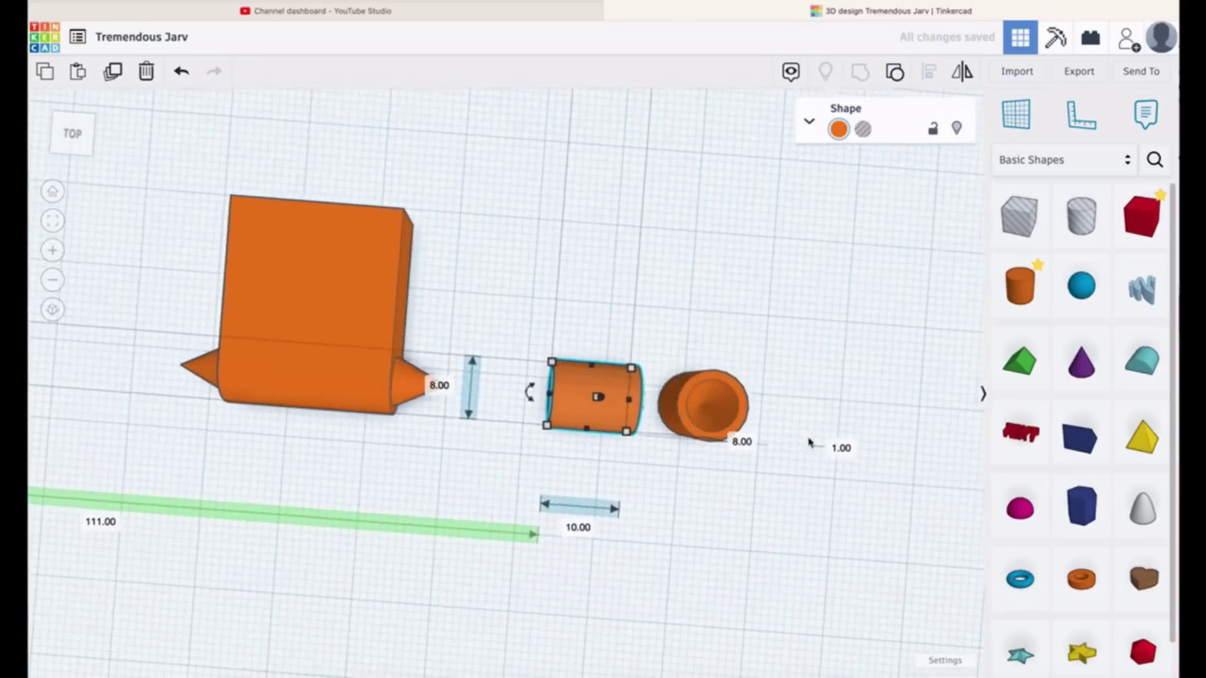
# Ungroup the body so the red block is separate from the orange cylinder with the cone pins
pyautogui.click(518, 279)
pyautogui.click(299, 366)
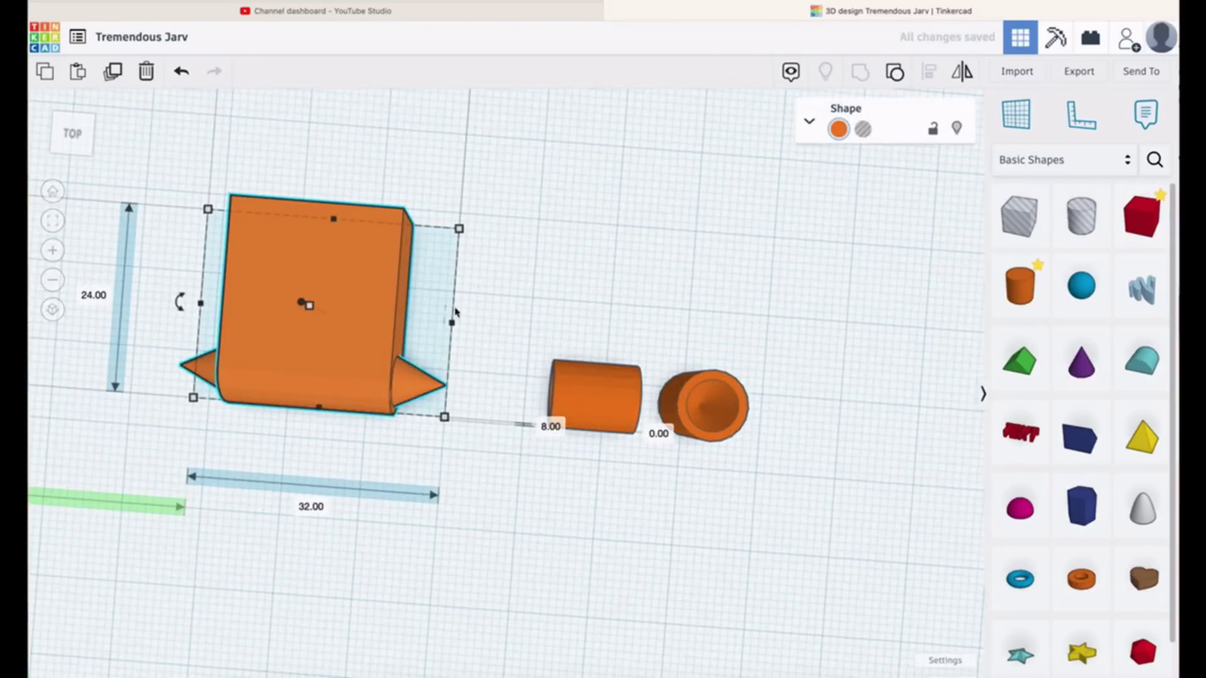
pyautogui.click(895, 71)
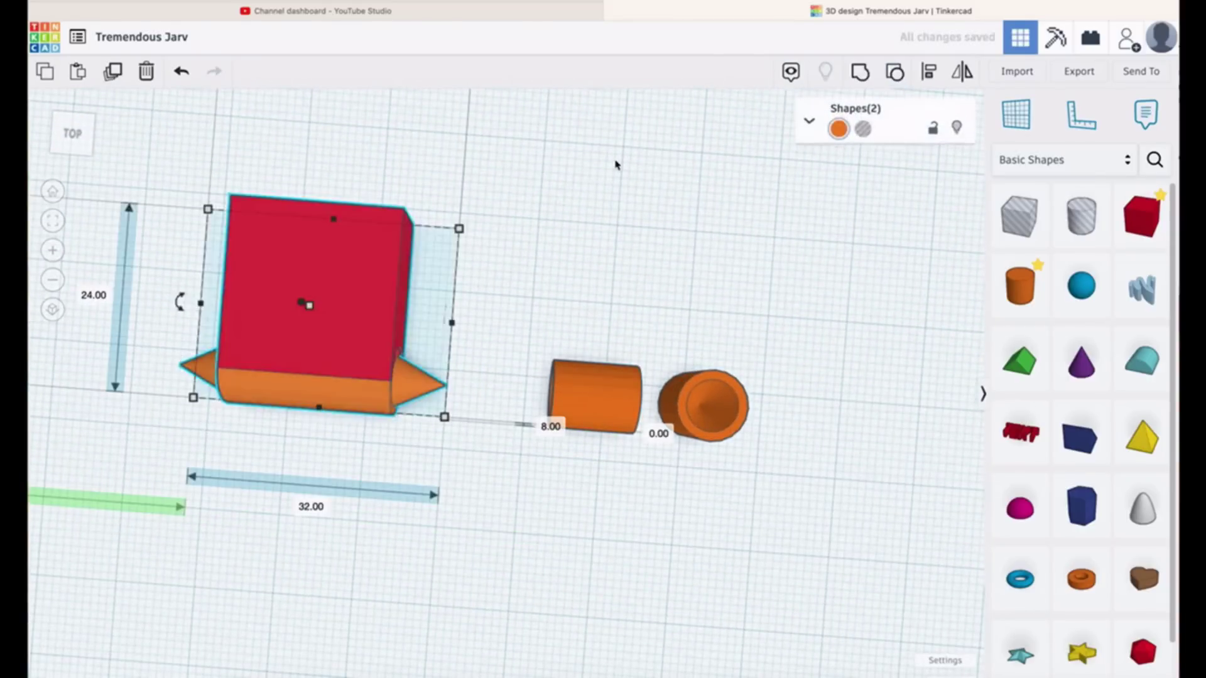
pyautogui.click(616, 165)
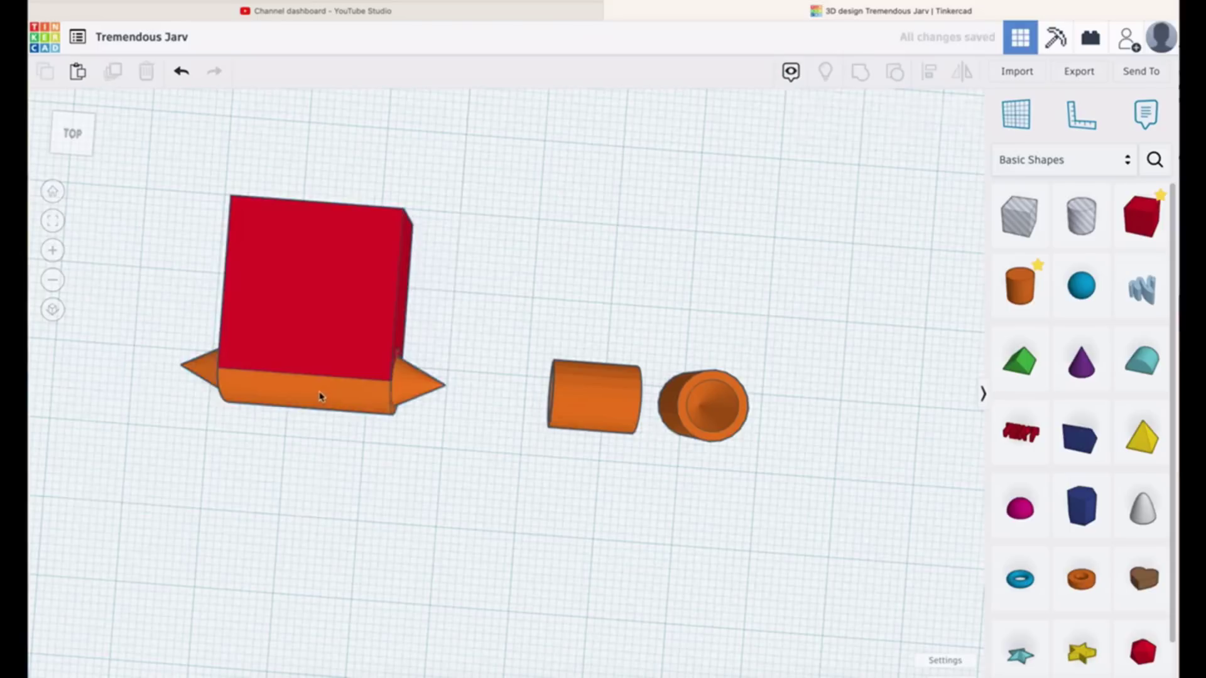
# Align the sideways recessed cylinder with the center of the cone-pinned cylinder in both height and depth
pyautogui.click(320, 396)
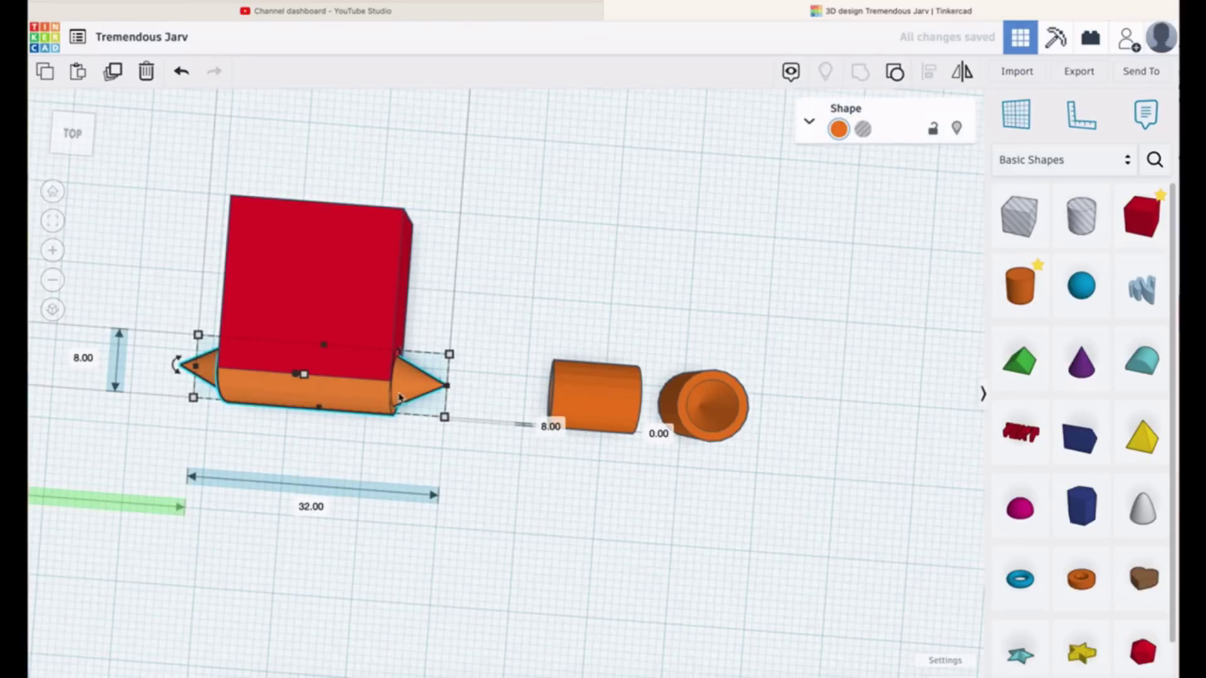
pyautogui.keyDown('shift'); pyautogui.click(605, 406); pyautogui.keyUp('shift')
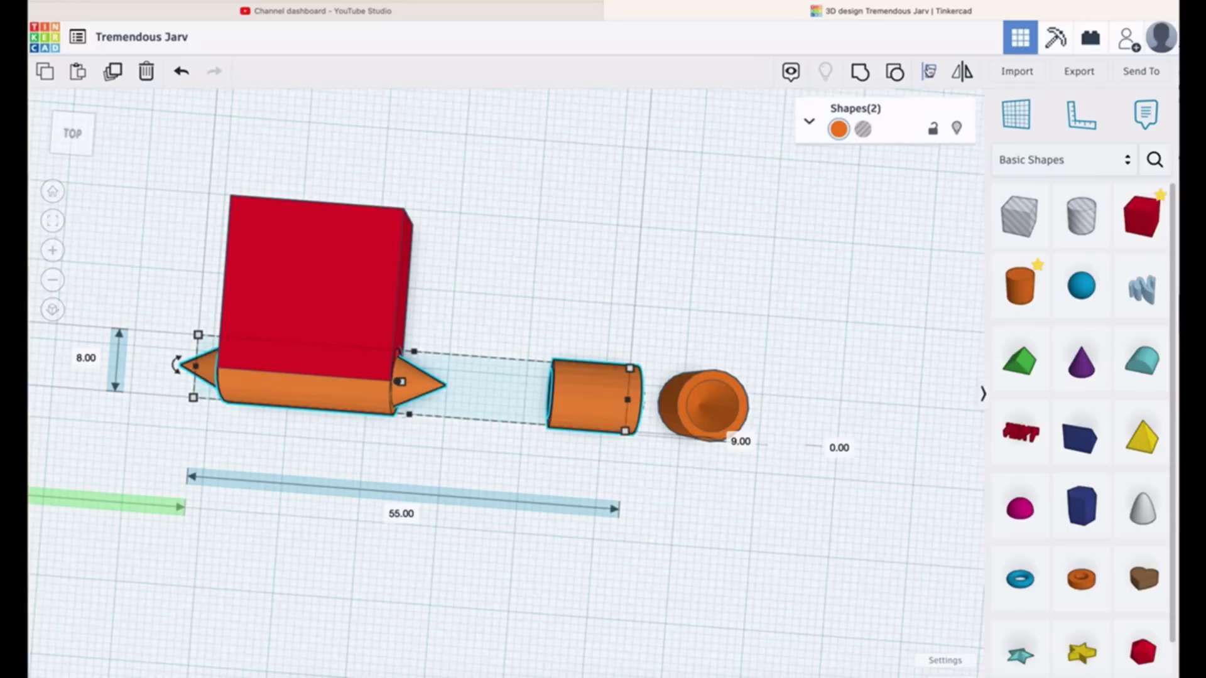
pyautogui.press('l')
pyautogui.click(308, 396)
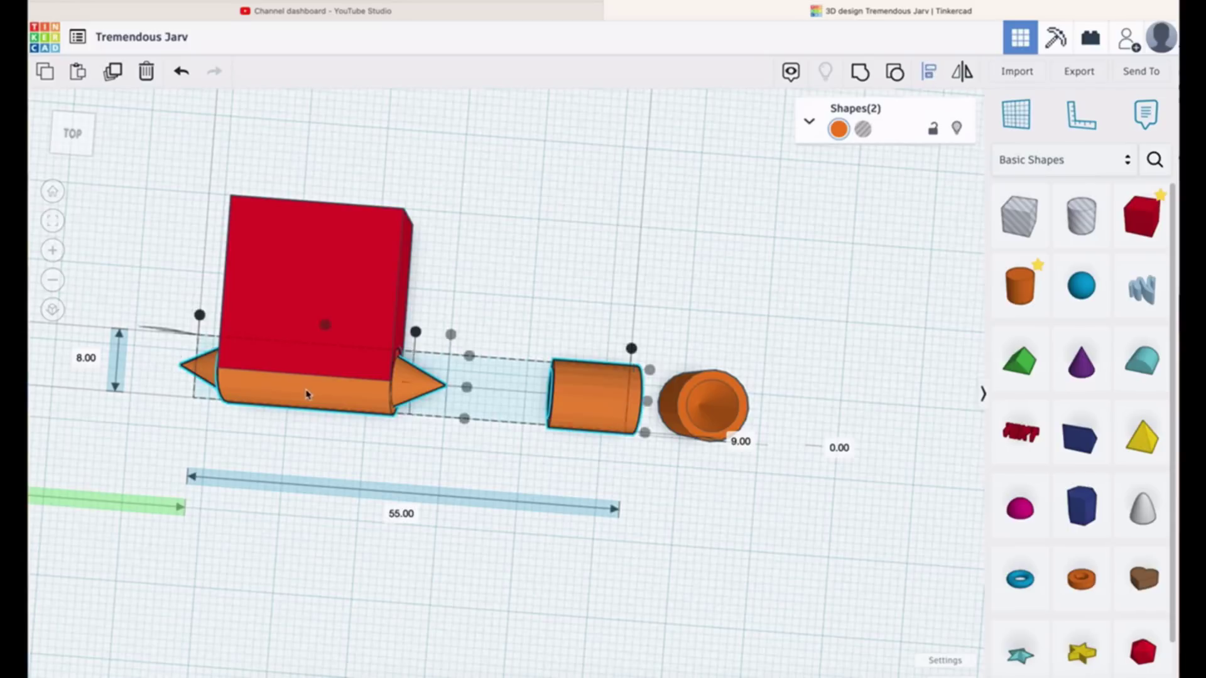
pyautogui.moveTo(603, 570); pyautogui.dragTo(439, 402, button='right')
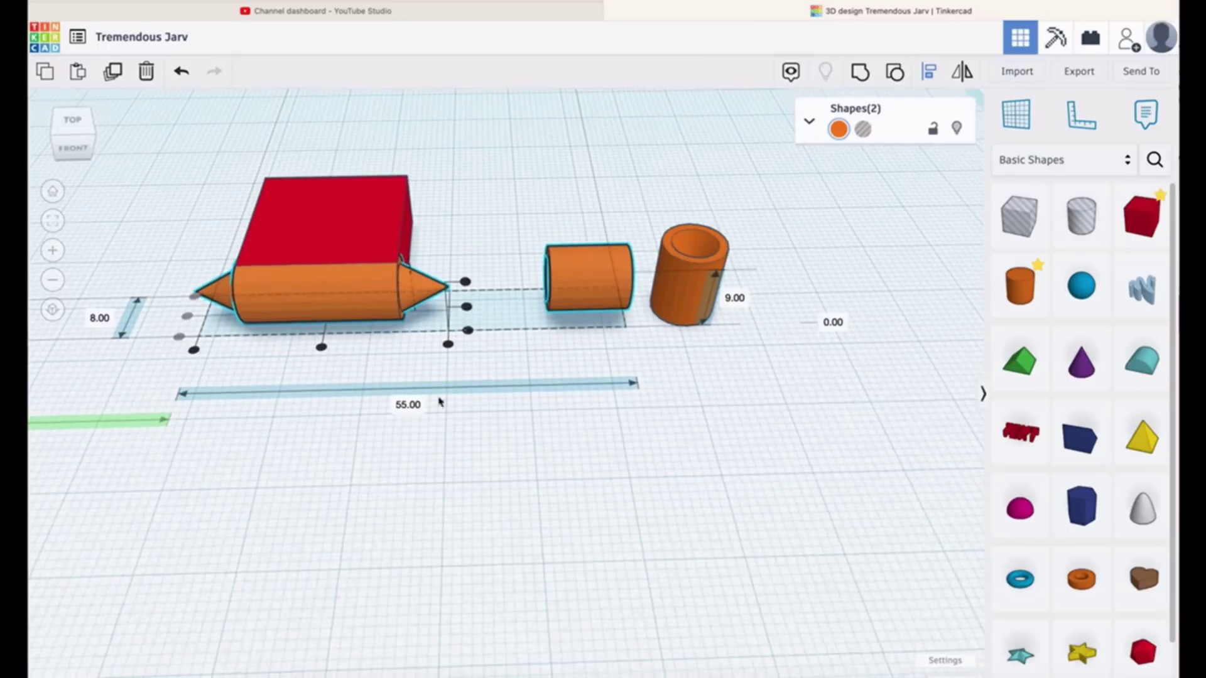
pyautogui.click(468, 308)
pyautogui.moveTo(673, 398); pyautogui.dragTo(741, 490, button='right')
pyautogui.press('l')
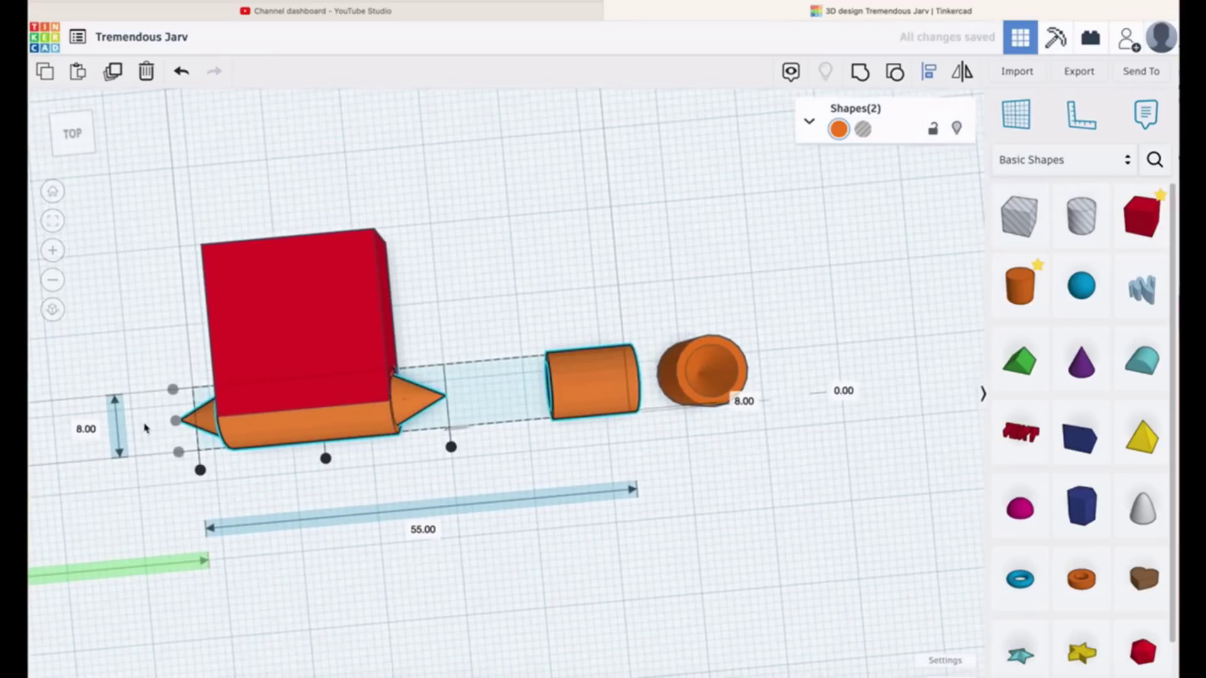
pyautogui.click(180, 424)
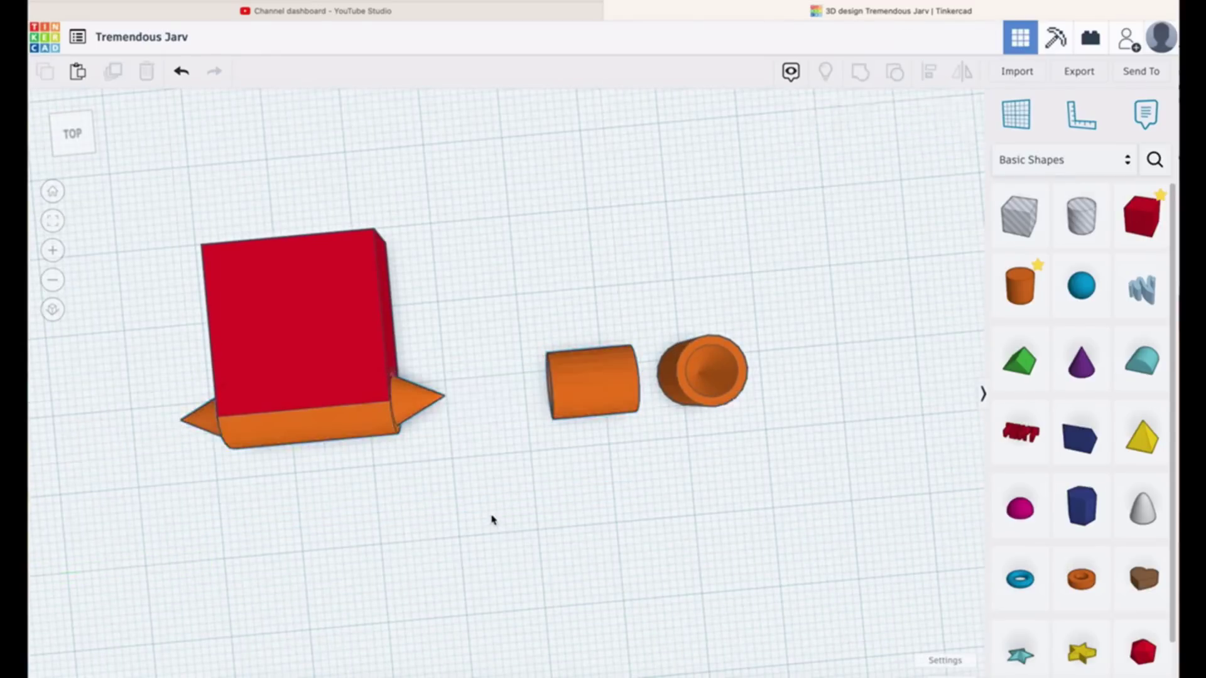
# Slide the sideways cylinder over the right cone to 94 from the ruler's origin, using hole mode to judge the gap, and restore it to solid
pyautogui.click(612, 396)
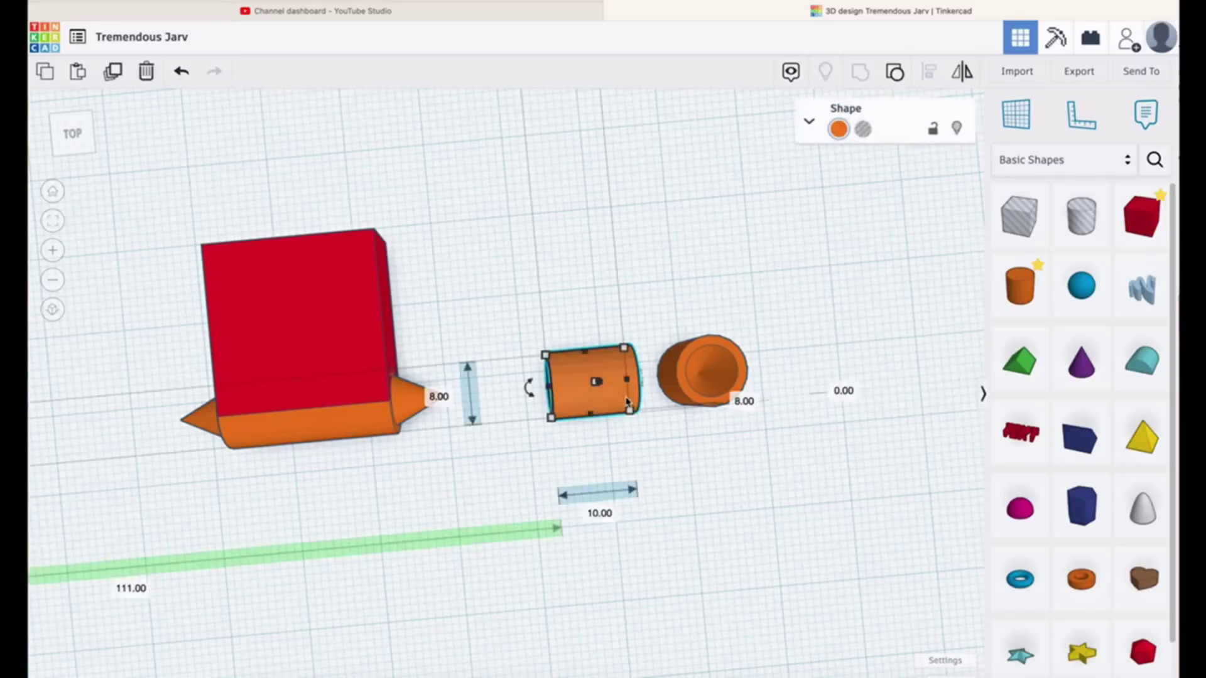
pyautogui.moveTo(626, 400); pyautogui.dragTo(476, 414)
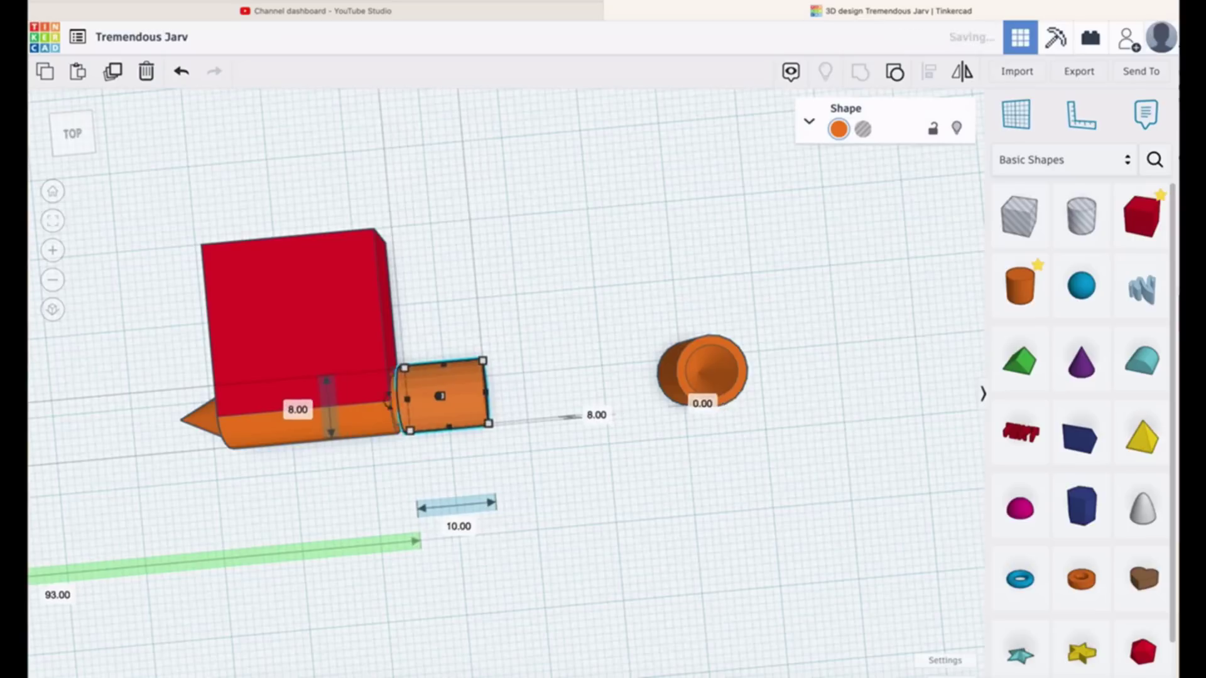
pyautogui.click(863, 129)
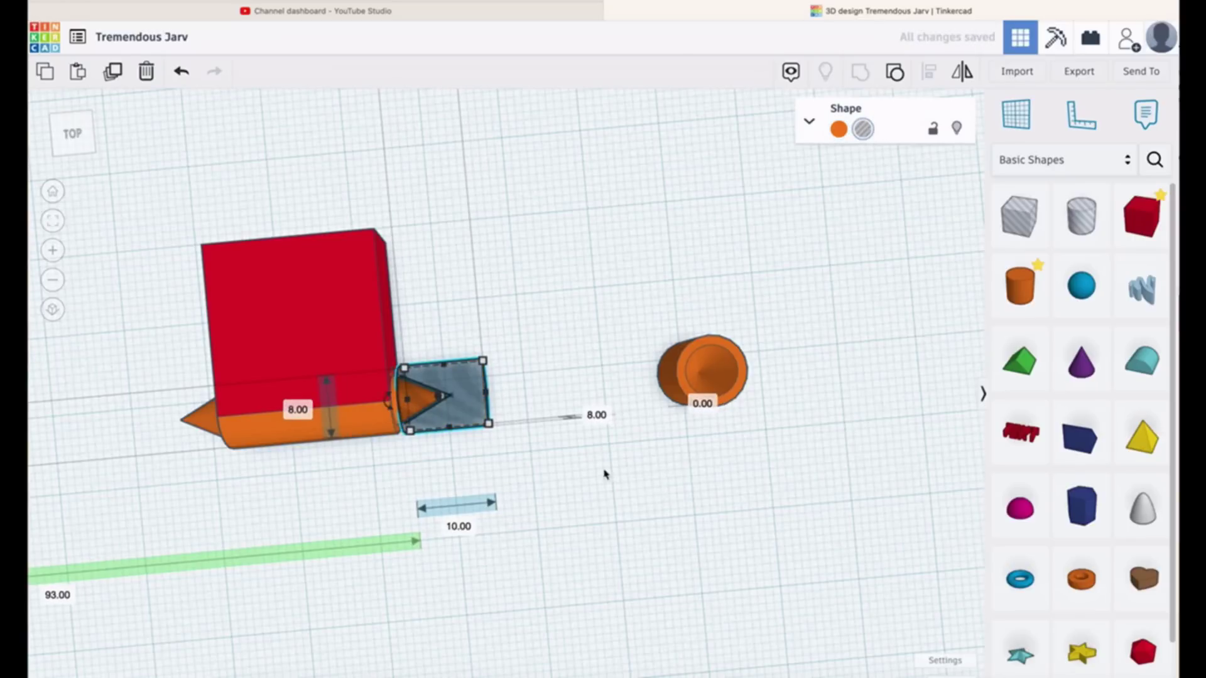
pyautogui.click(52, 220)
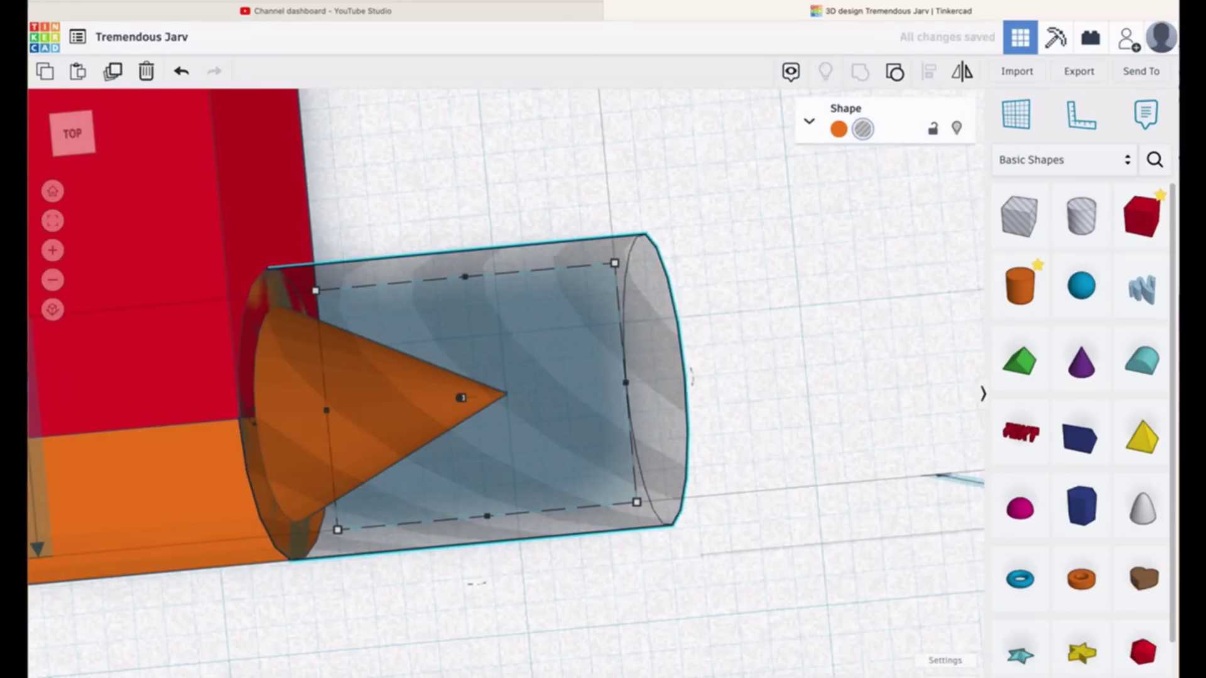
pyautogui.moveTo(478, 395); pyautogui.dragTo(546, 390)
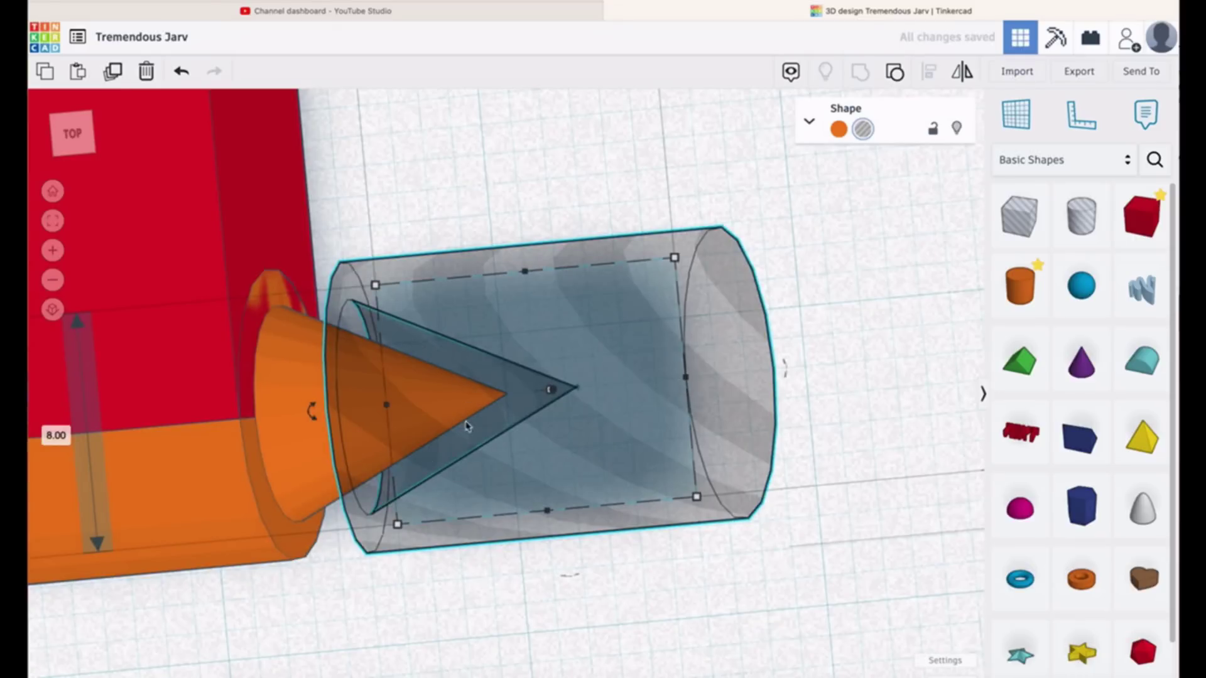
pyautogui.click(837, 130)
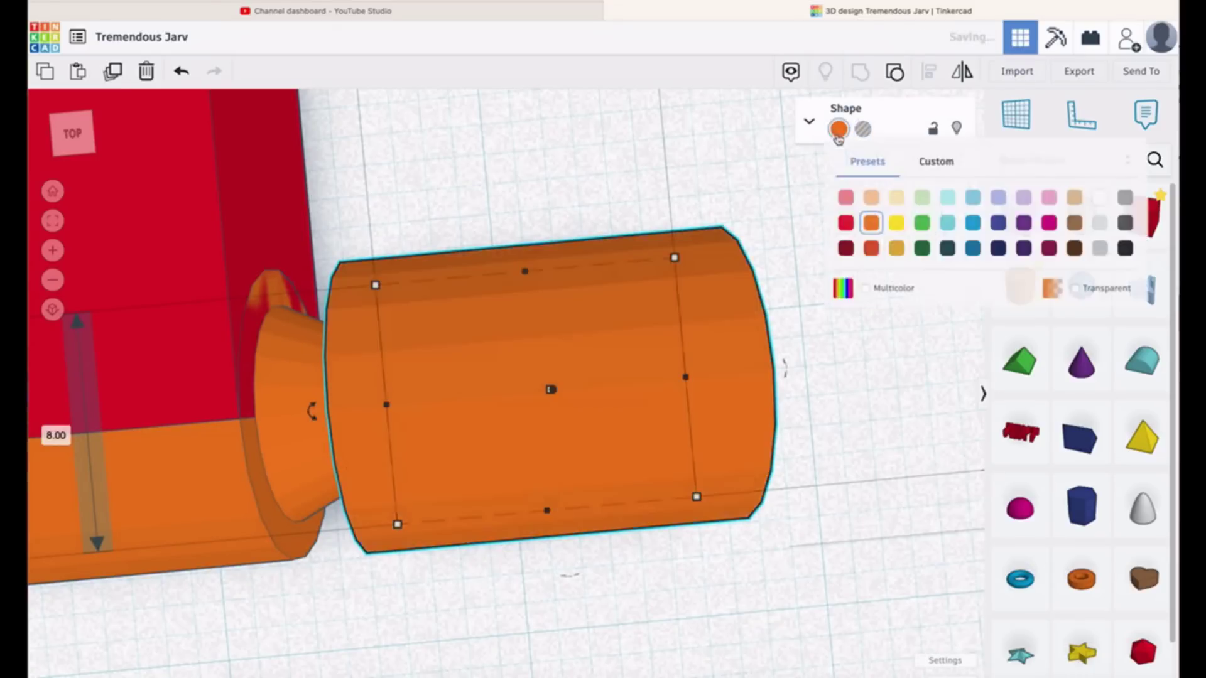
# Rotate the upright recessed cylinder by -90° and move it beyond the left cone with its recess facing the cone
pyautogui.click(52, 192)
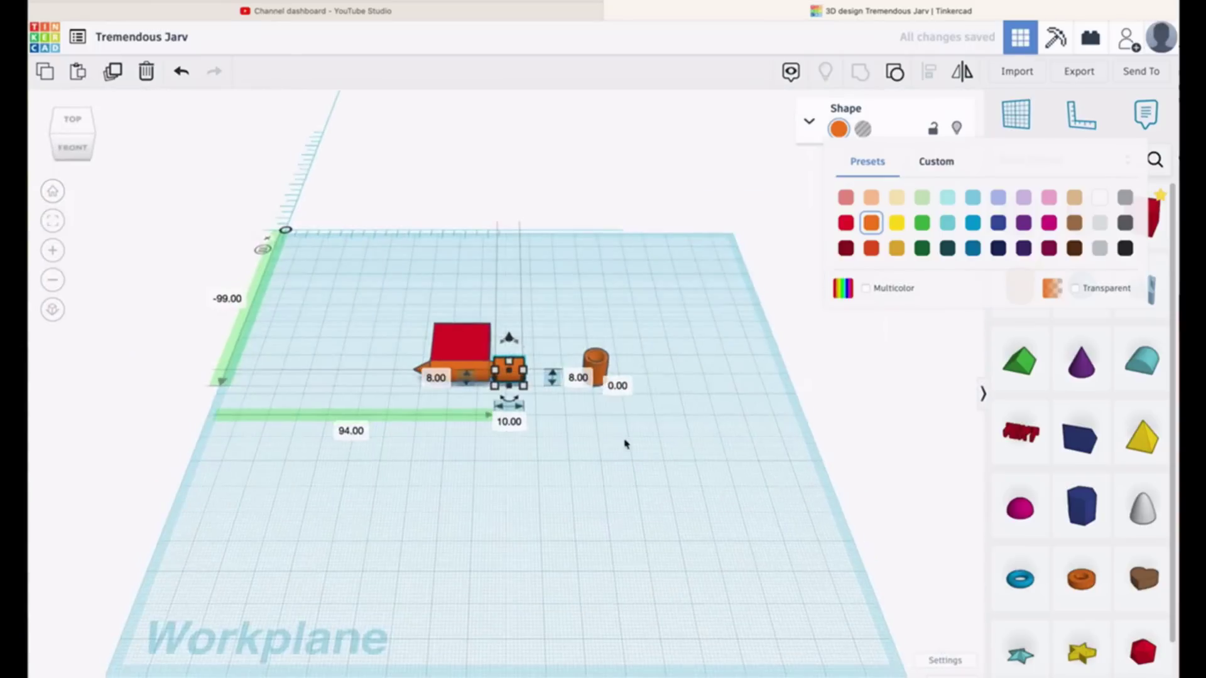
pyautogui.click(600, 375)
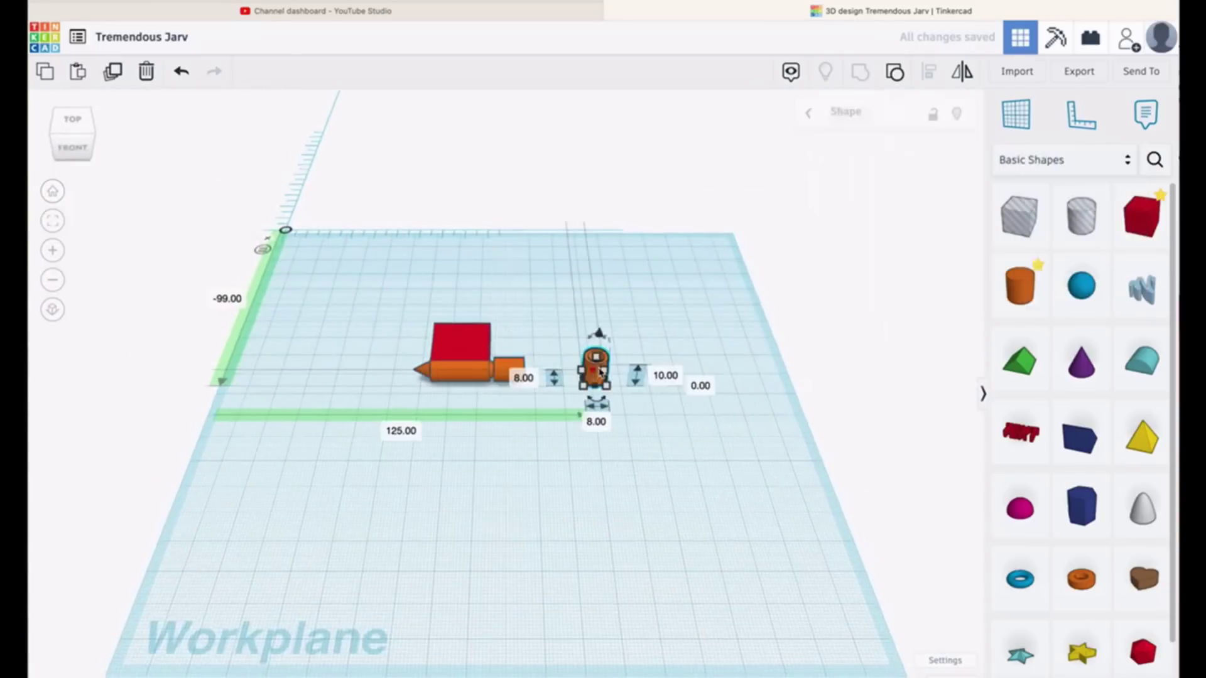
pyautogui.scroll(5, 666, 464)
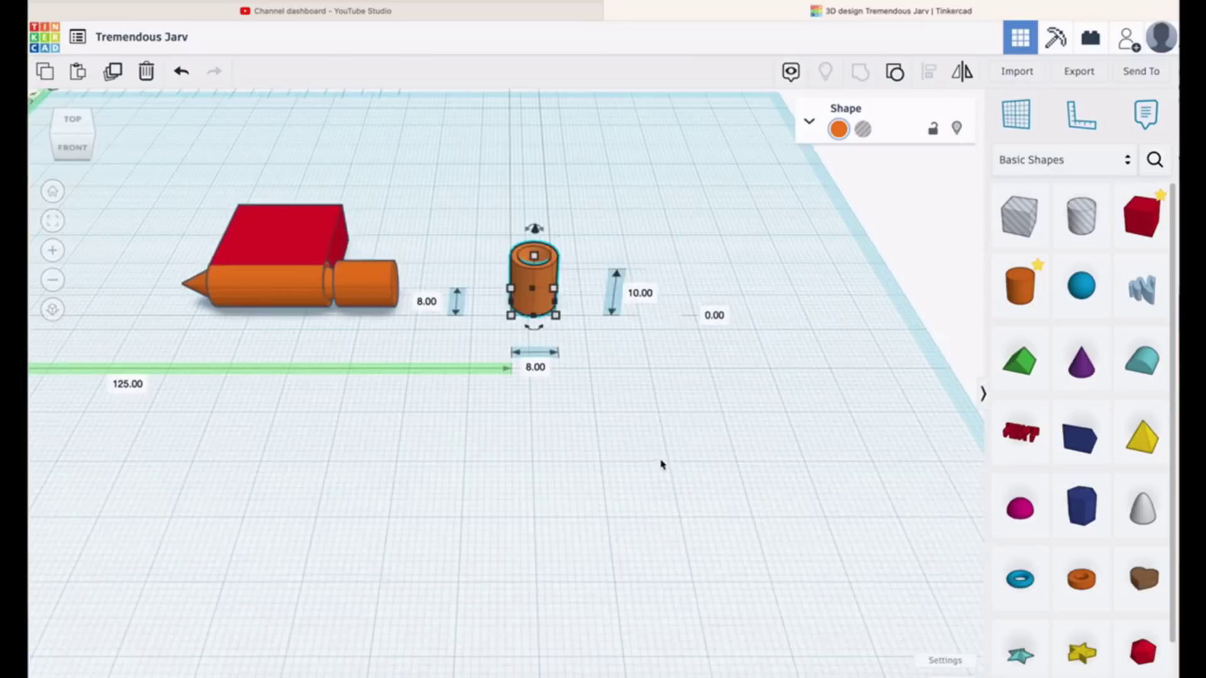
pyautogui.moveTo(545, 238)
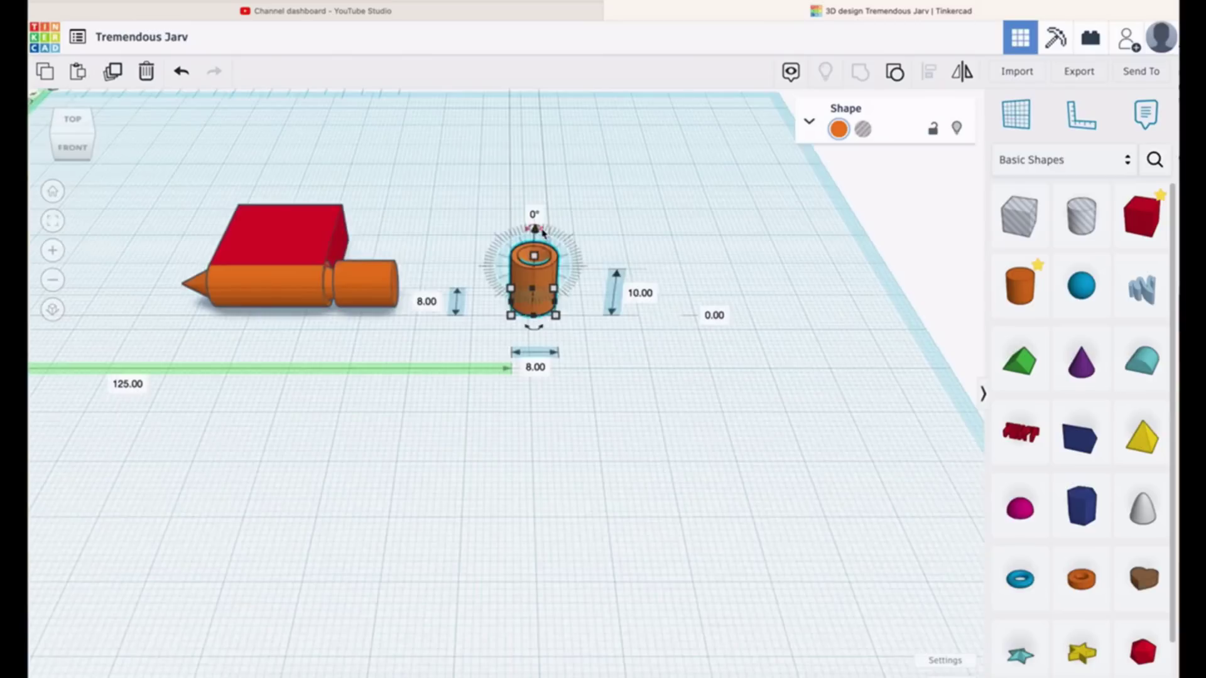
pyautogui.moveTo(543, 232); pyautogui.dragTo(573, 270)
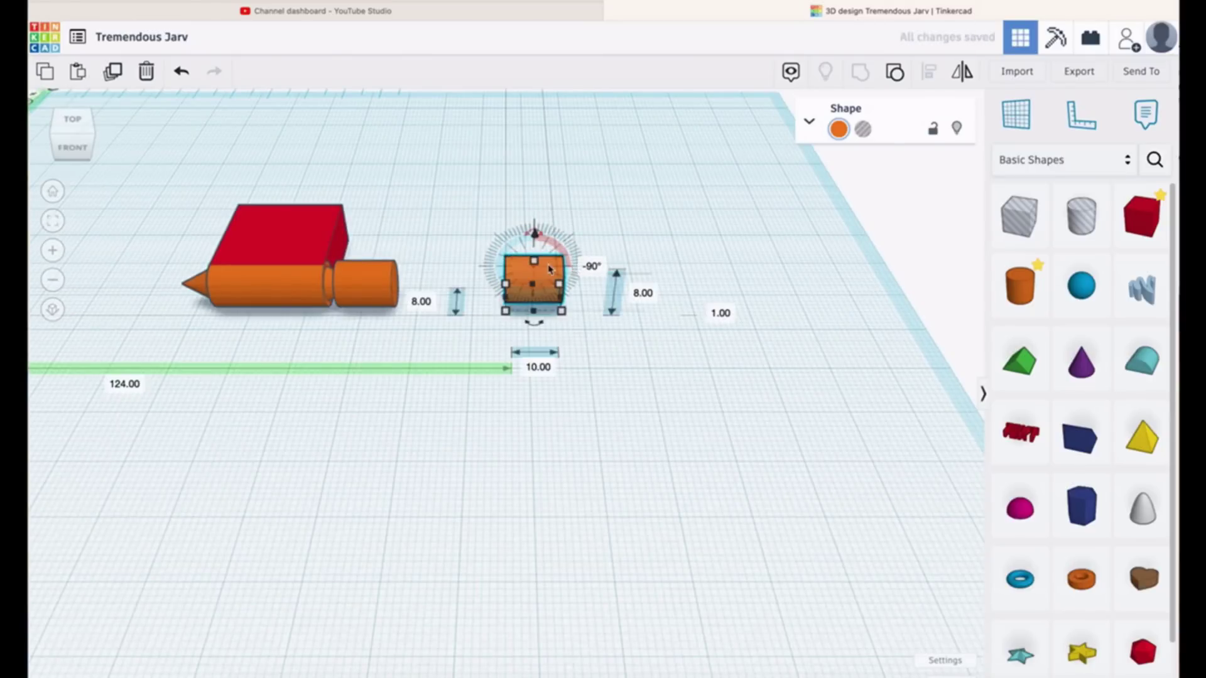
pyautogui.click(549, 269)
pyautogui.moveTo(547, 274); pyautogui.dragTo(130, 272)
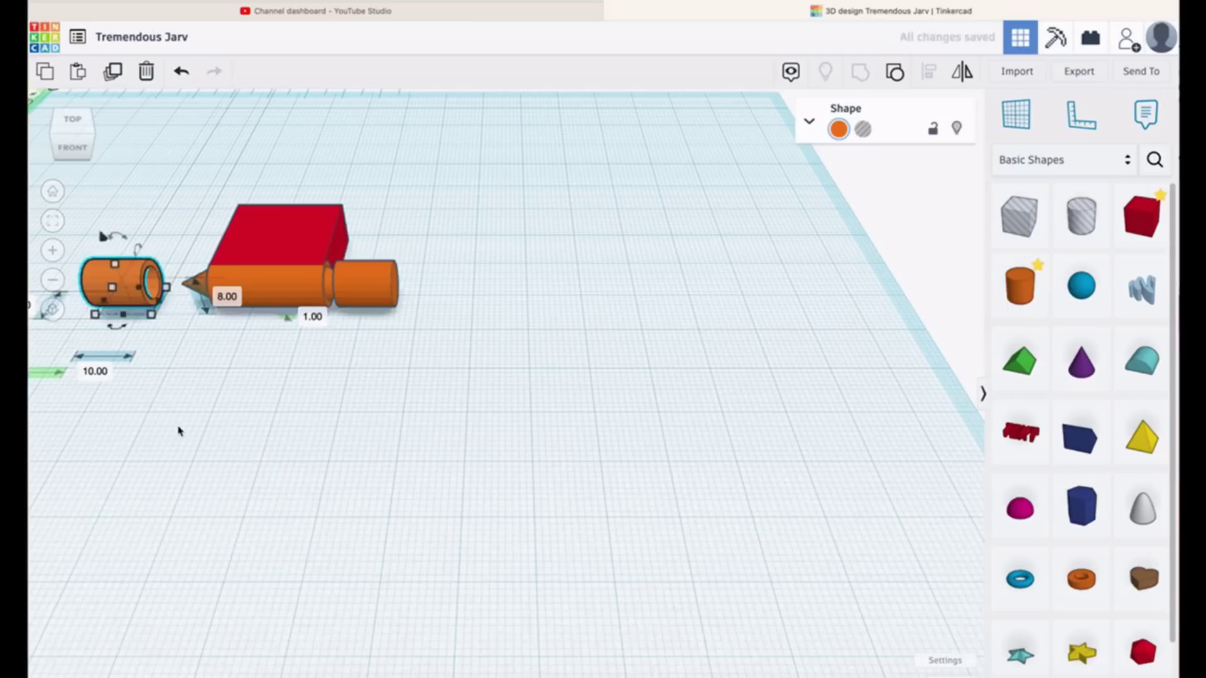
# Center the left recessed cylinder on the cone-pinned cylinder in both depth and height
pyautogui.moveTo(179, 431); pyautogui.dragTo(665, 552, button='right')
pyautogui.scroll(5, 557, 492)
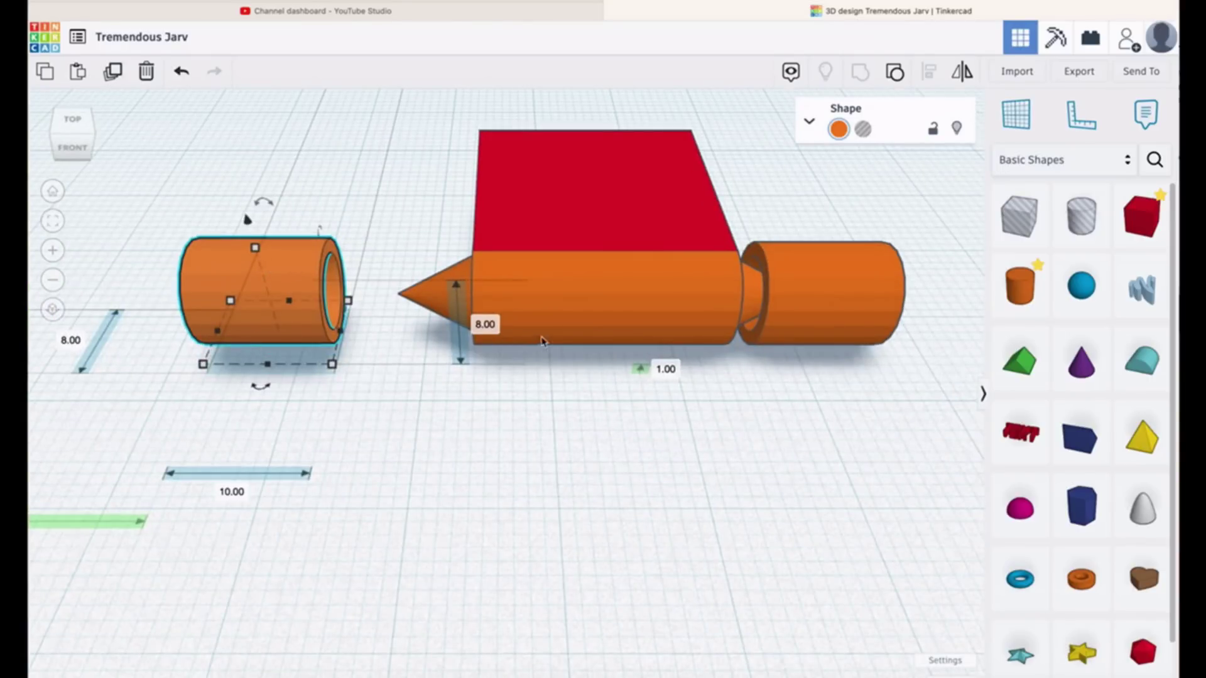
pyautogui.keyDown('shift'); pyautogui.click(575, 309); pyautogui.keyUp('shift')
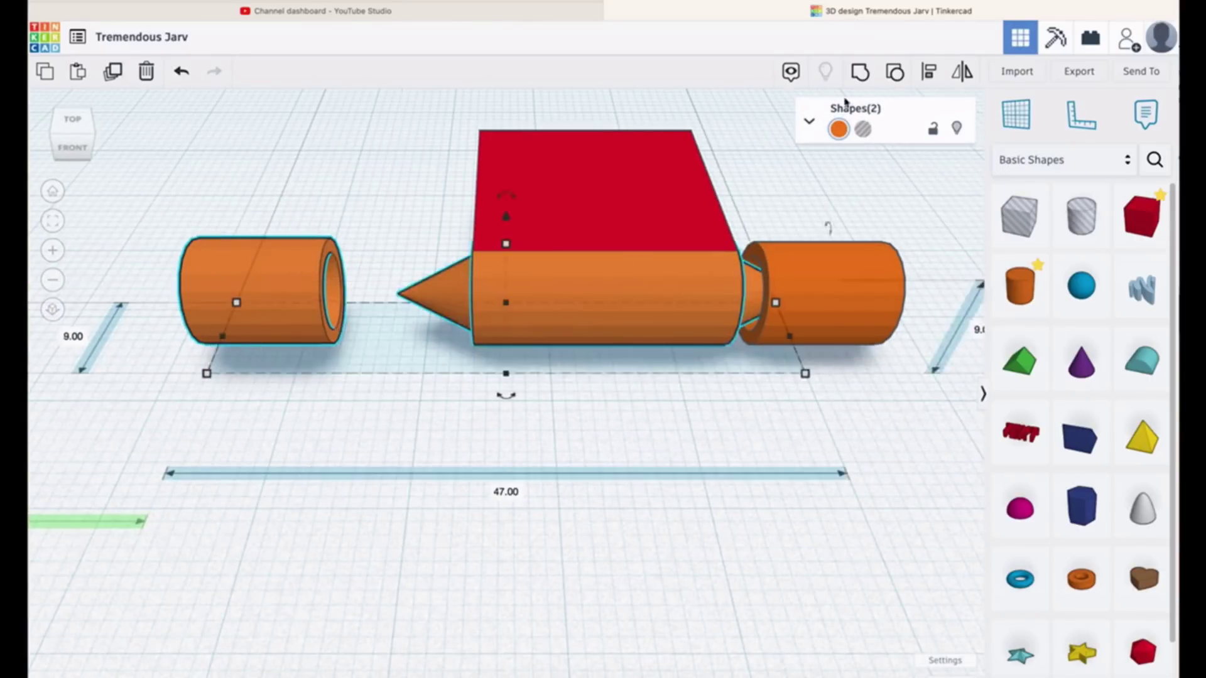
pyautogui.click(928, 73)
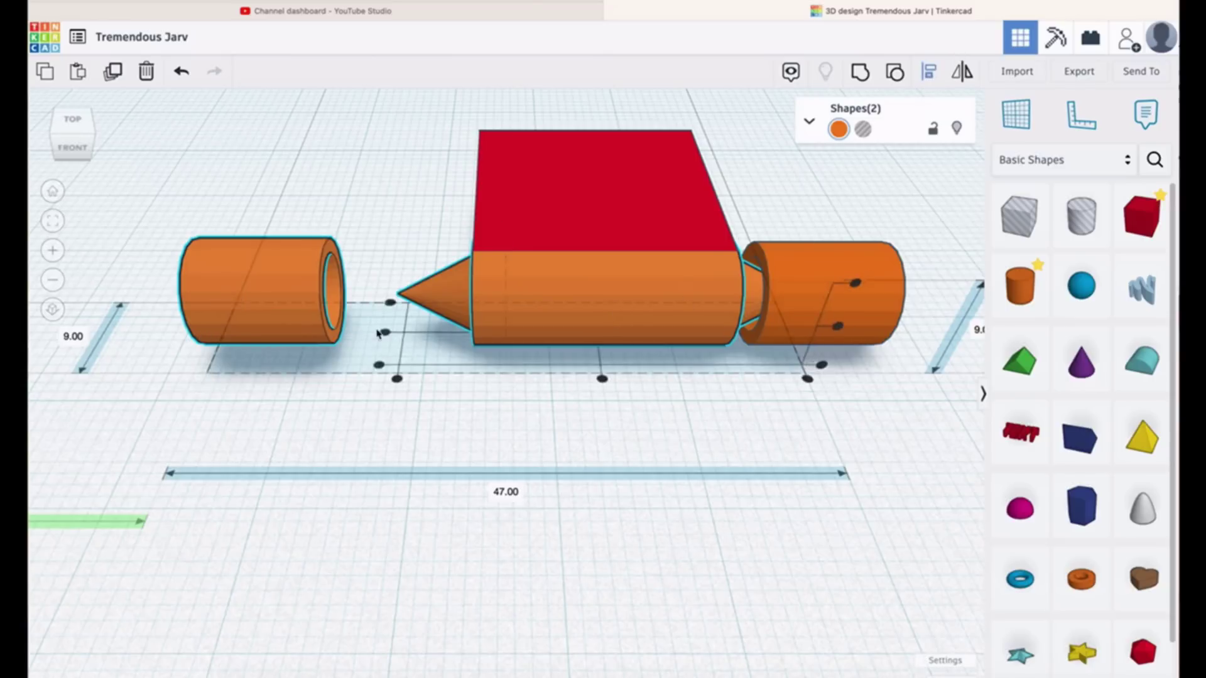
pyautogui.click(384, 333)
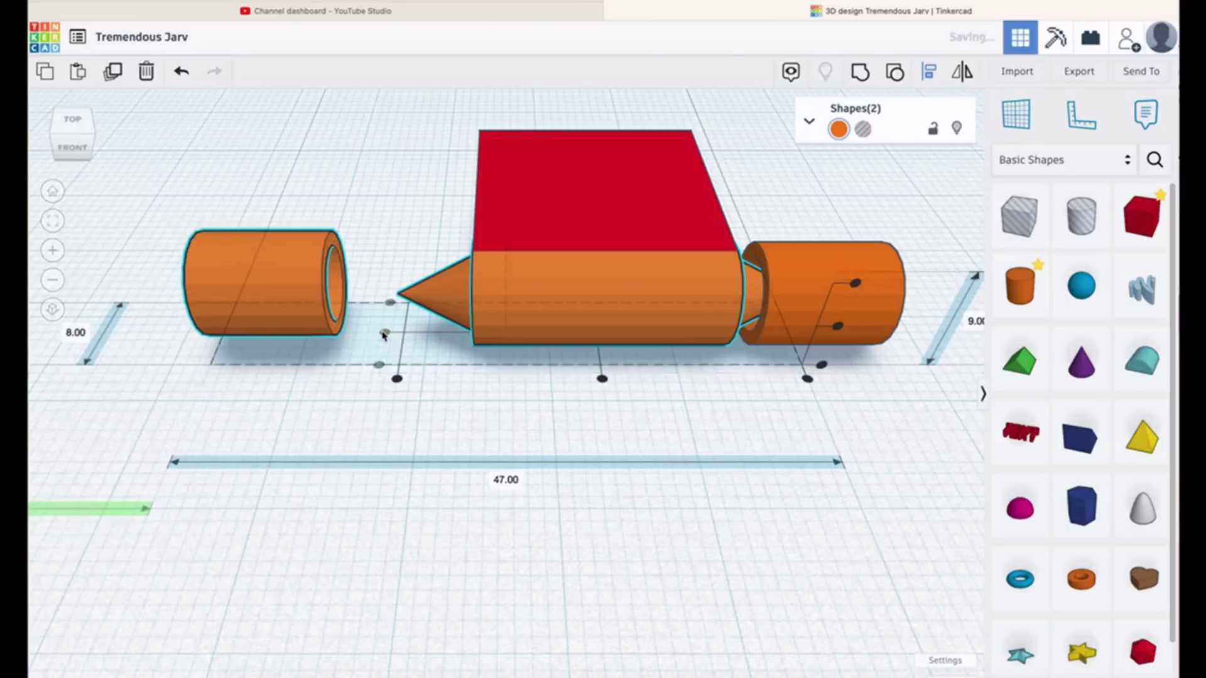
pyautogui.click(839, 328)
pyautogui.scroll(3, 559, 484)
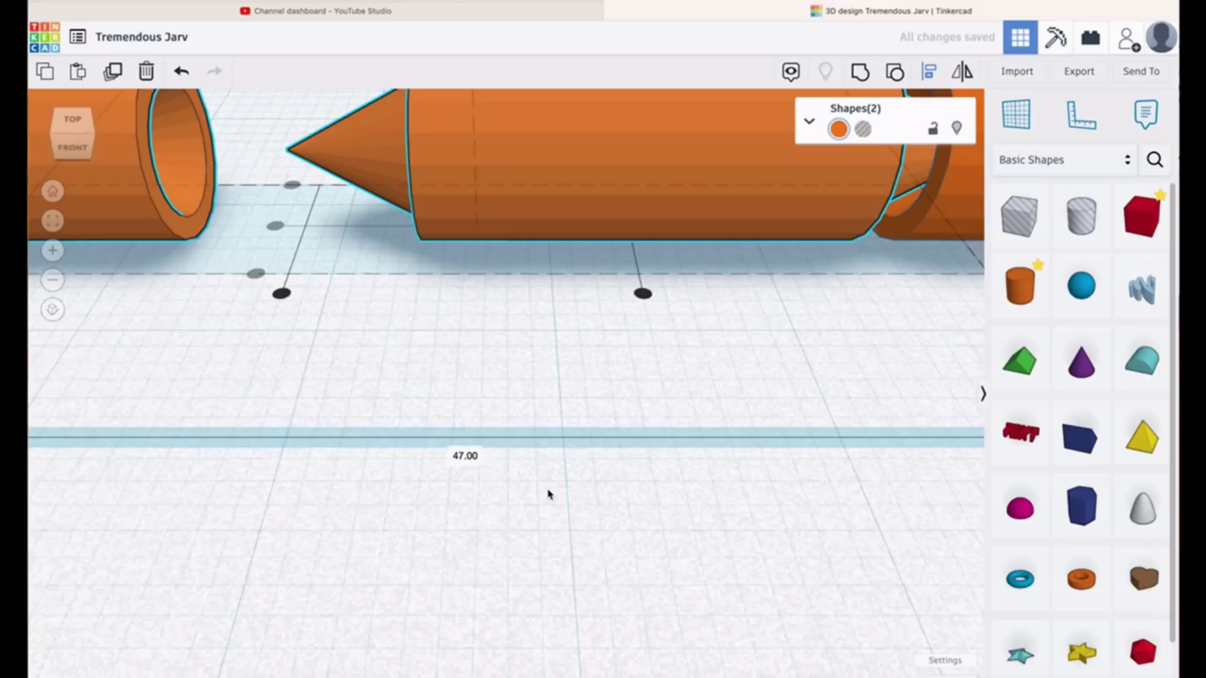
pyautogui.scroll(-3, 549, 492)
pyautogui.moveTo(515, 466); pyautogui.dragTo(509, 483, button='right')
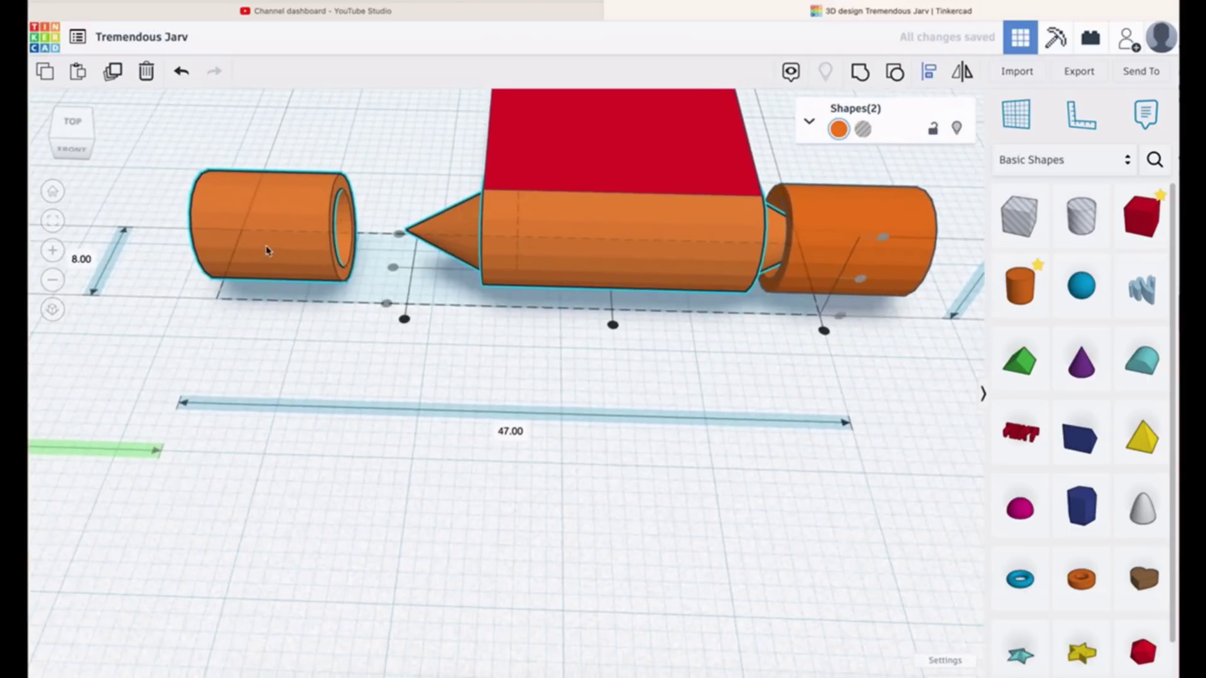
# Turn the left recessed cylinder into a hole, keeping the cone-pinned cylinder solid orange
pyautogui.click(863, 129)
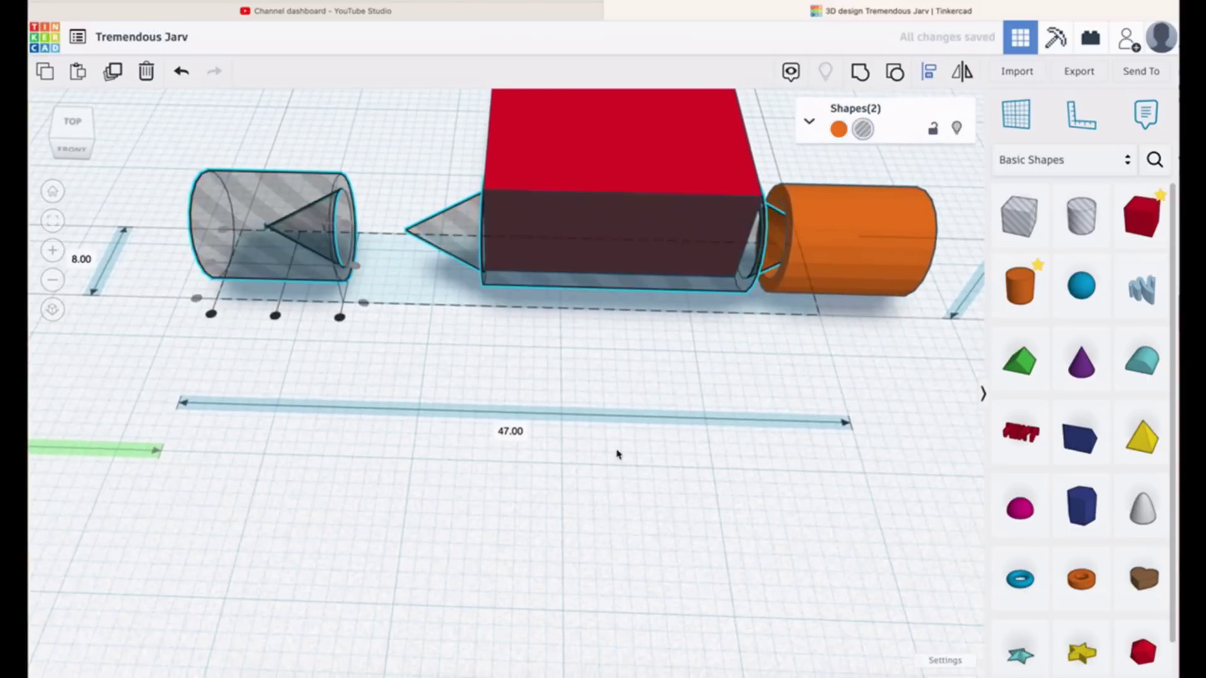
pyautogui.click(682, 425)
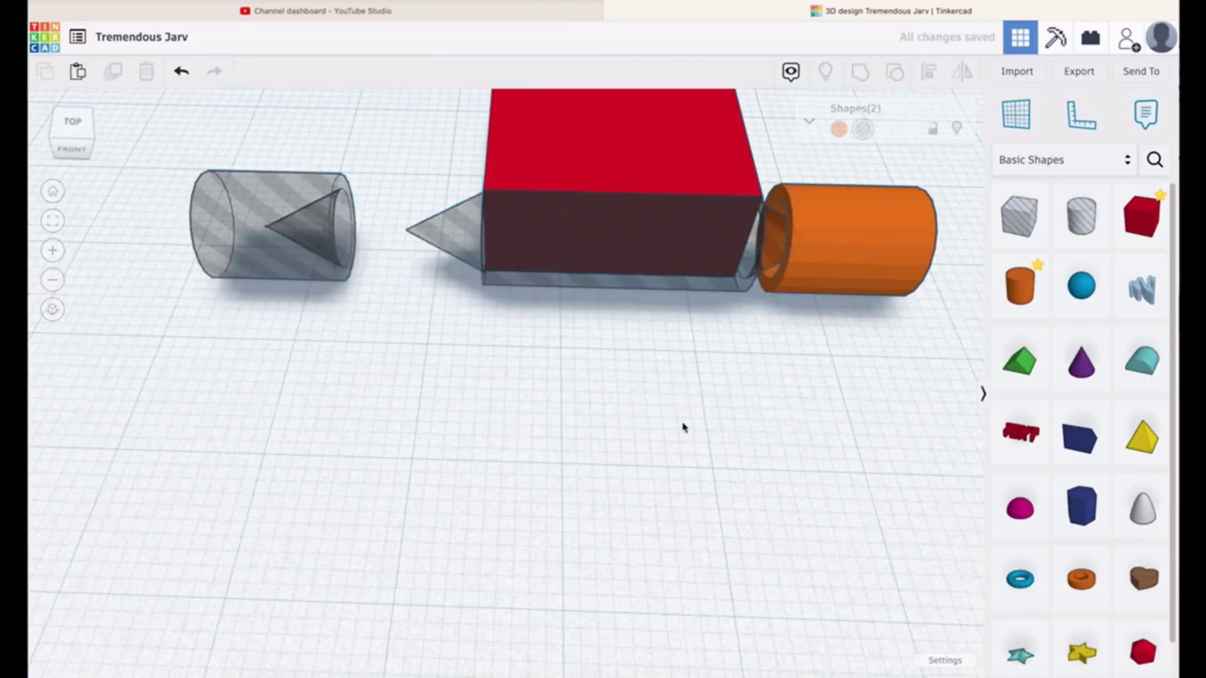
pyautogui.click(624, 263)
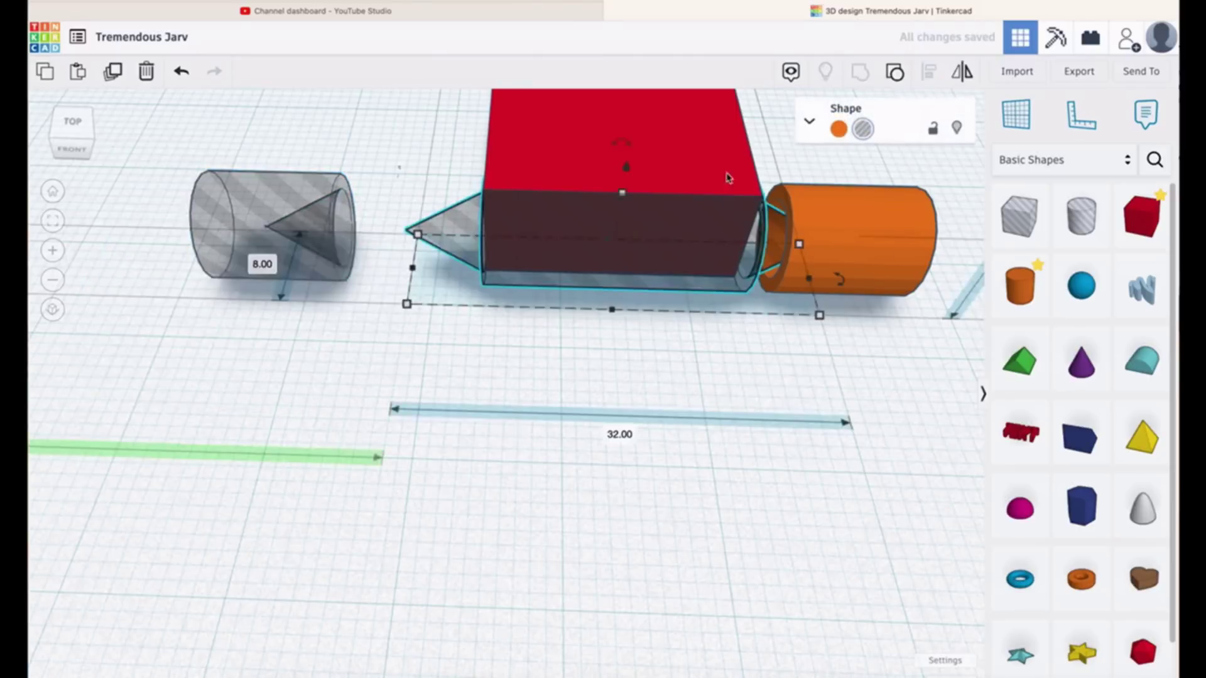
pyautogui.click(838, 130)
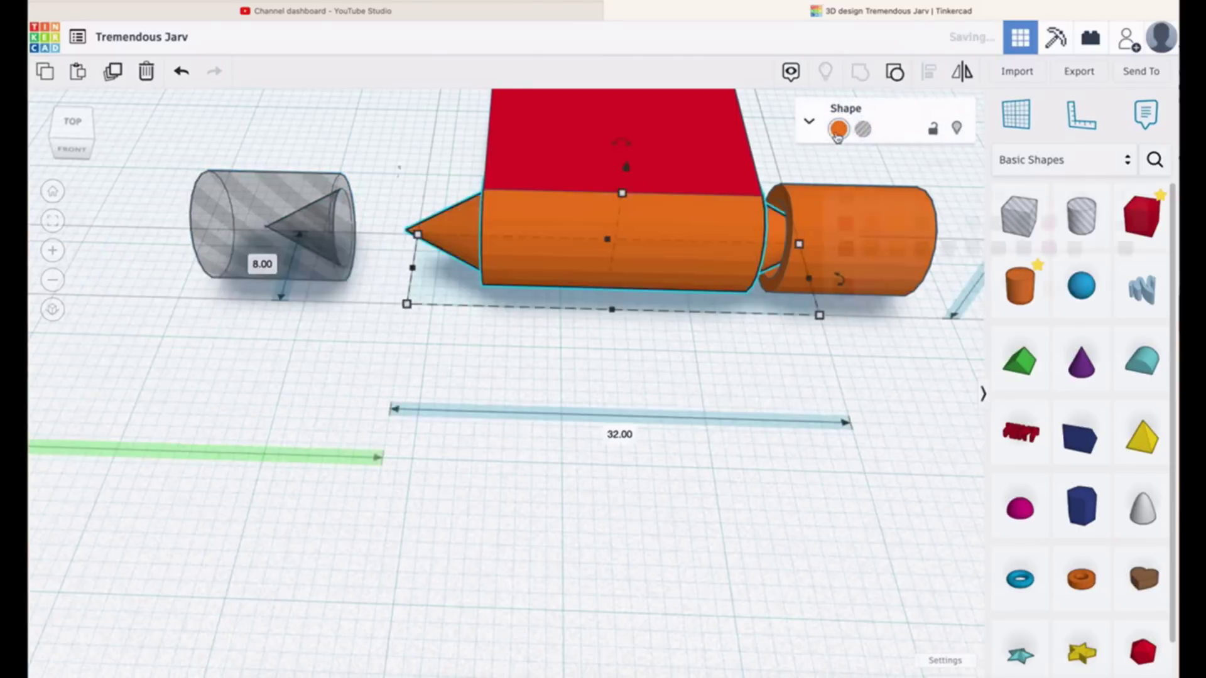
# Slide the see-through left cylinder over the left cone, leaving a small gap around the pin, and make it solid again
pyautogui.click(295, 247)
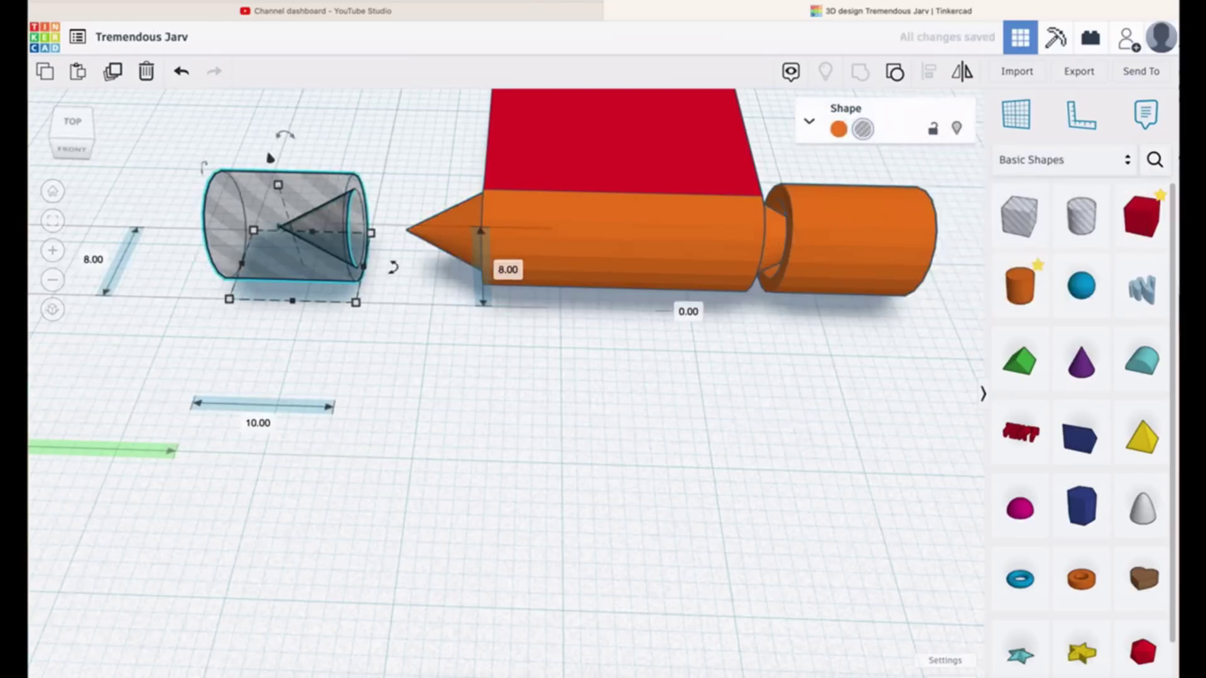
pyautogui.moveTo(295, 247)
pyautogui.mouseDown()
pyautogui.moveTo(428, 250)
pyautogui.moveTo(399, 250)
pyautogui.mouseUp()
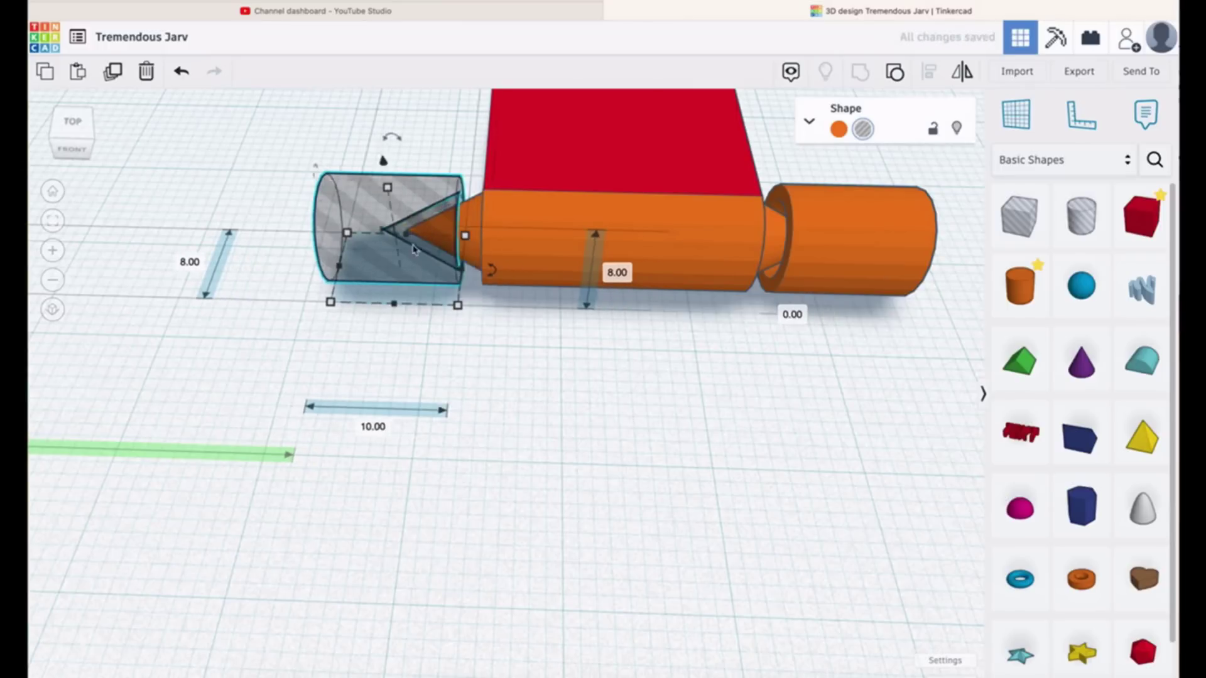
pyautogui.click(627, 475)
pyautogui.click(348, 199)
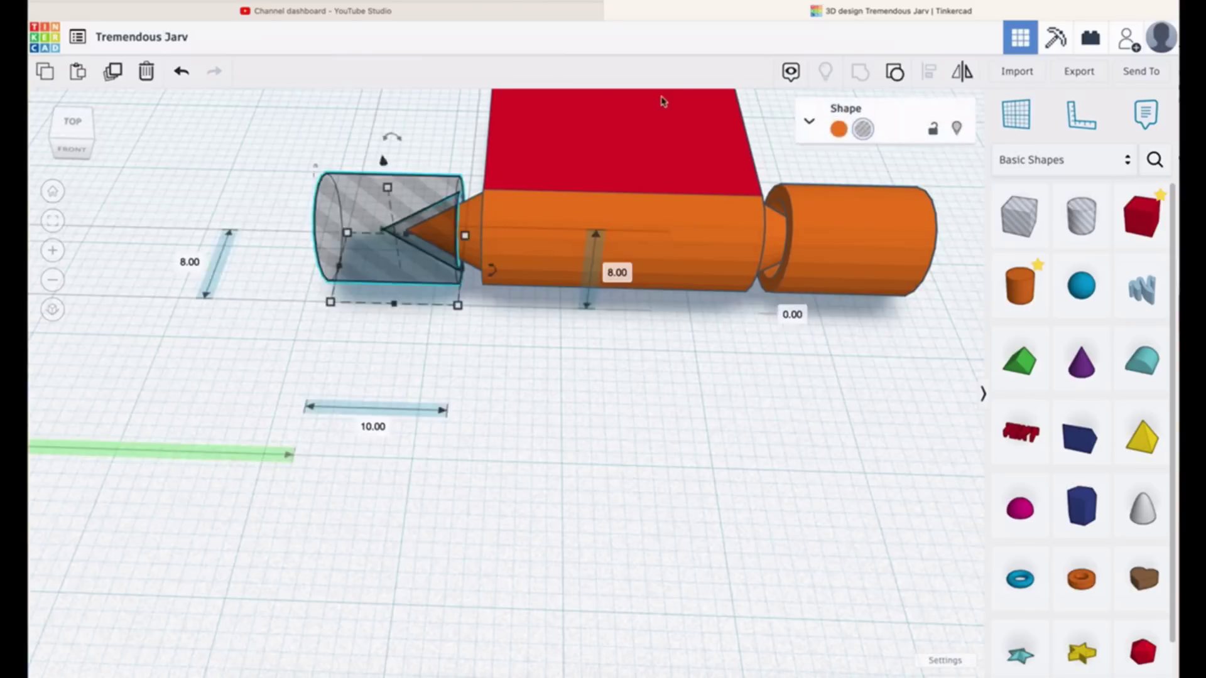
pyautogui.click(840, 130)
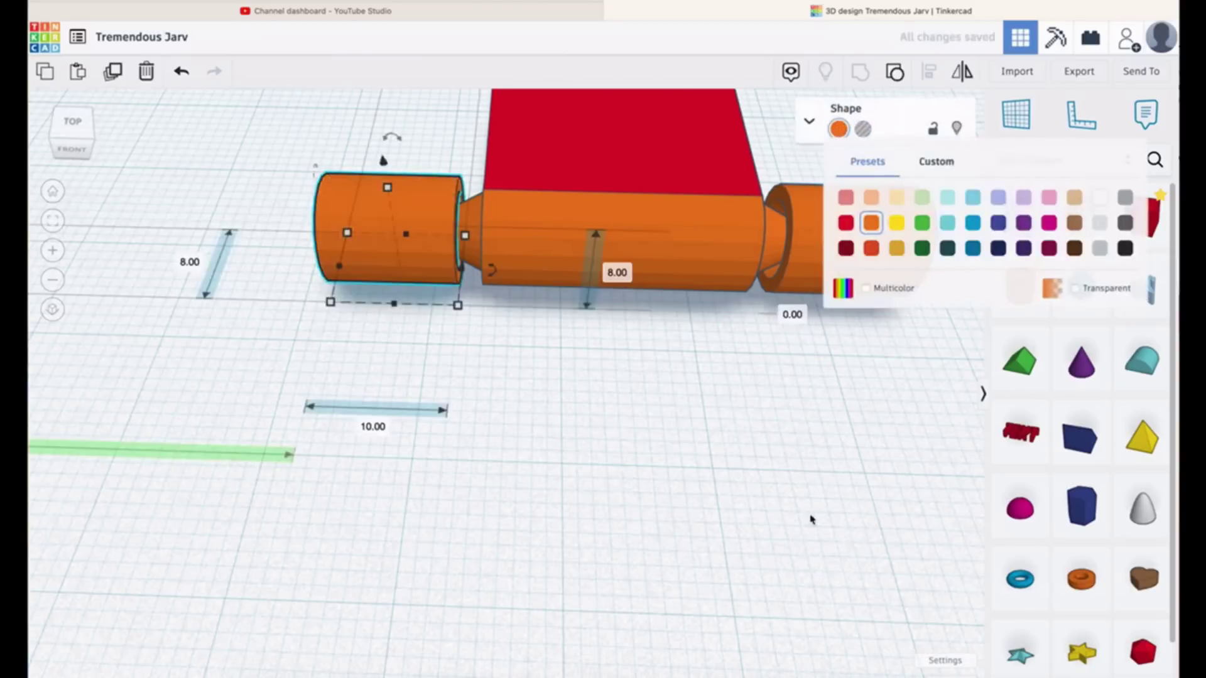
# Add a box in front of the left cylinder and set it to 10 mm wide and 8 mm high
pyautogui.click(667, 543)
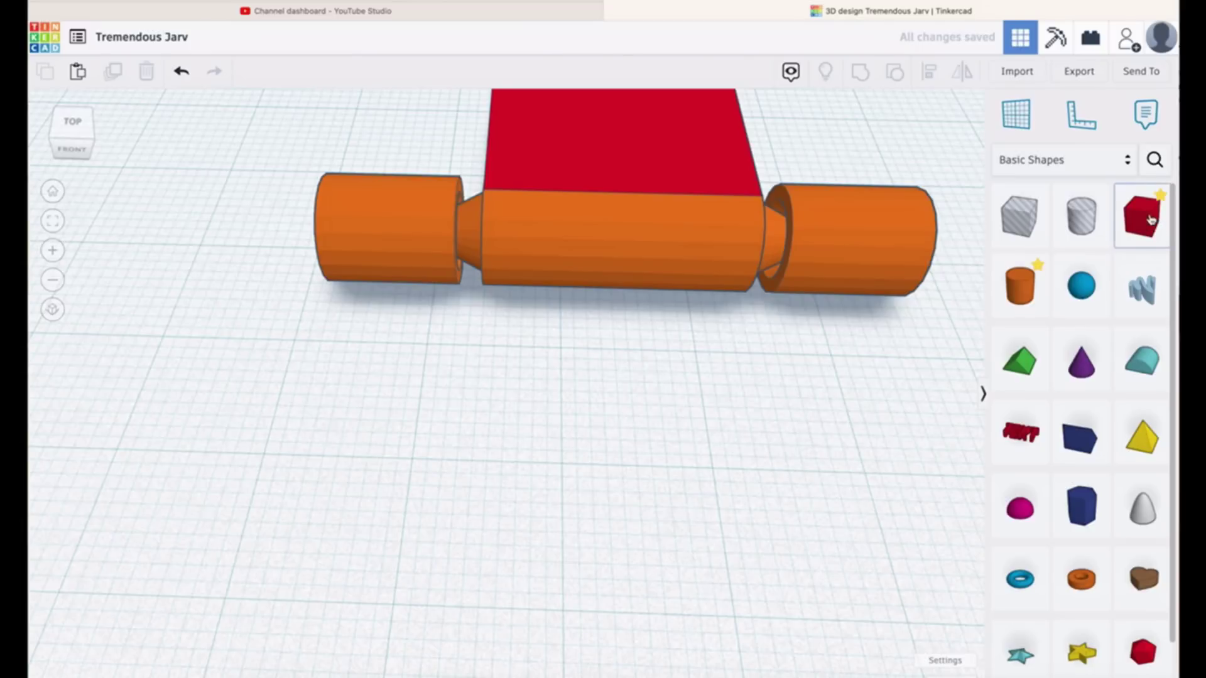
pyautogui.moveTo(1151, 219); pyautogui.dragTo(380, 495)
pyautogui.scroll(-5, 380, 496)
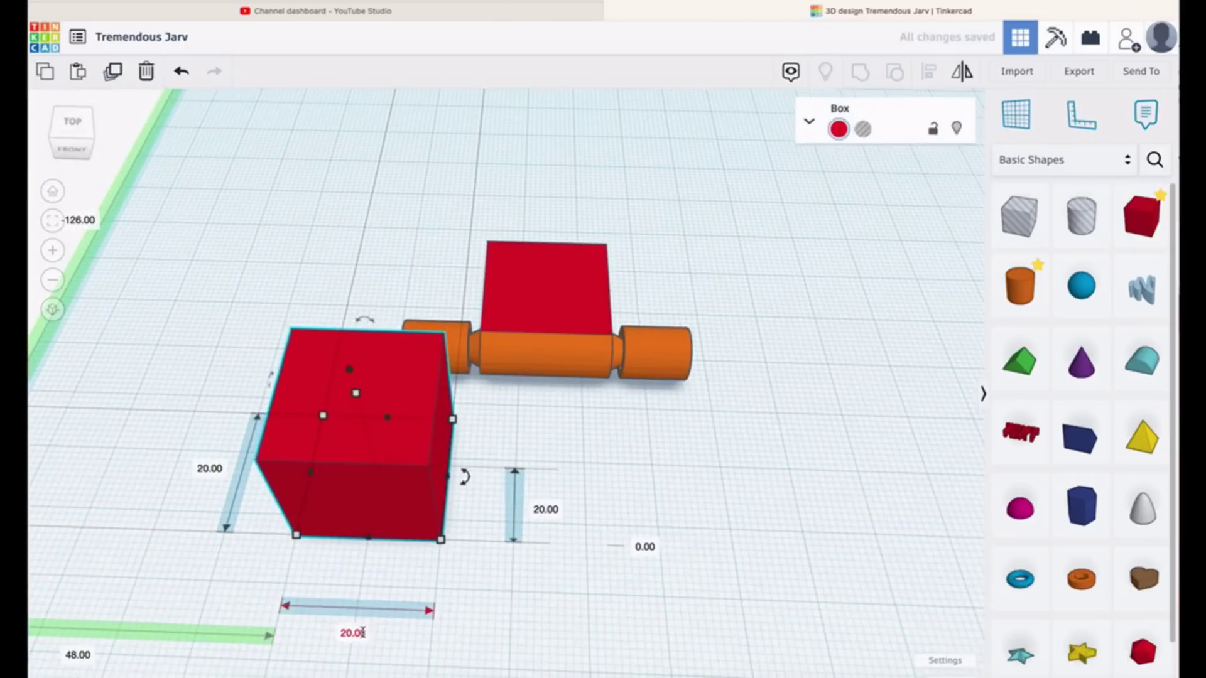
pyautogui.click(354, 634)
pyautogui.press('BackSpace')
pyautogui.write('10')
pyautogui.press('Return')
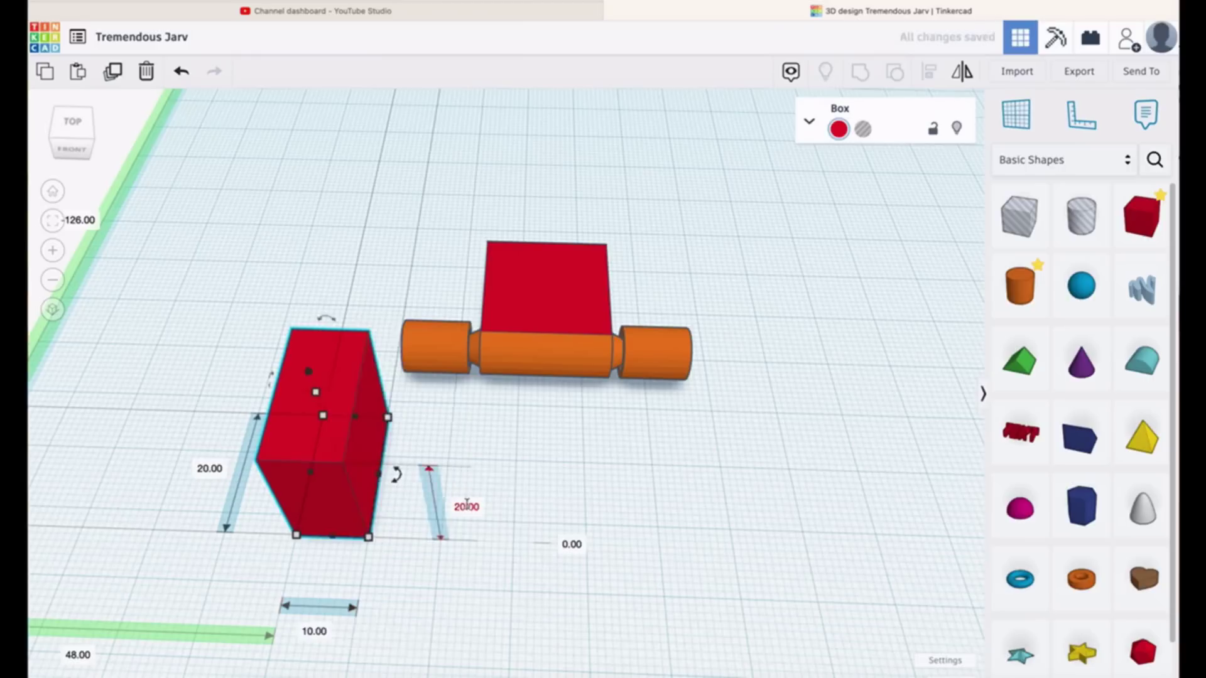
pyautogui.click(472, 510)
pyautogui.write('8')
pyautogui.press('Return')
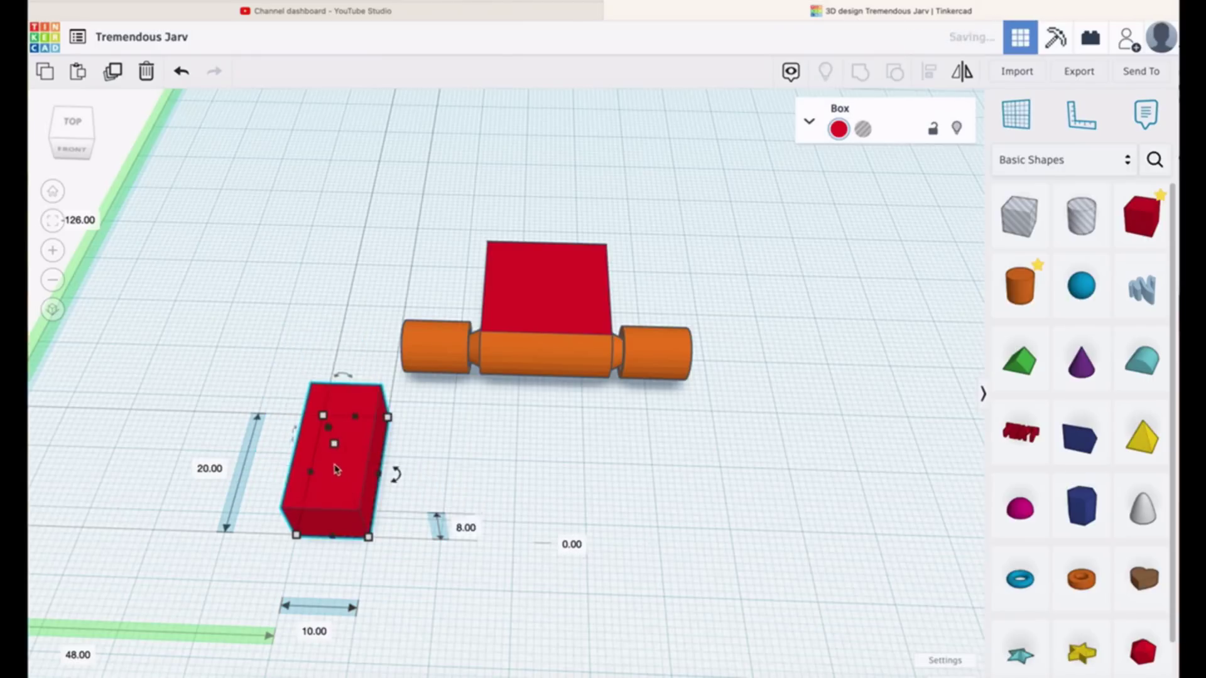
# Move the 10 mm wide box into line with the left recessed cylinder and nudge it back until it overlaps the cylinder's front half
pyautogui.moveTo(334, 469); pyautogui.dragTo(425, 433)
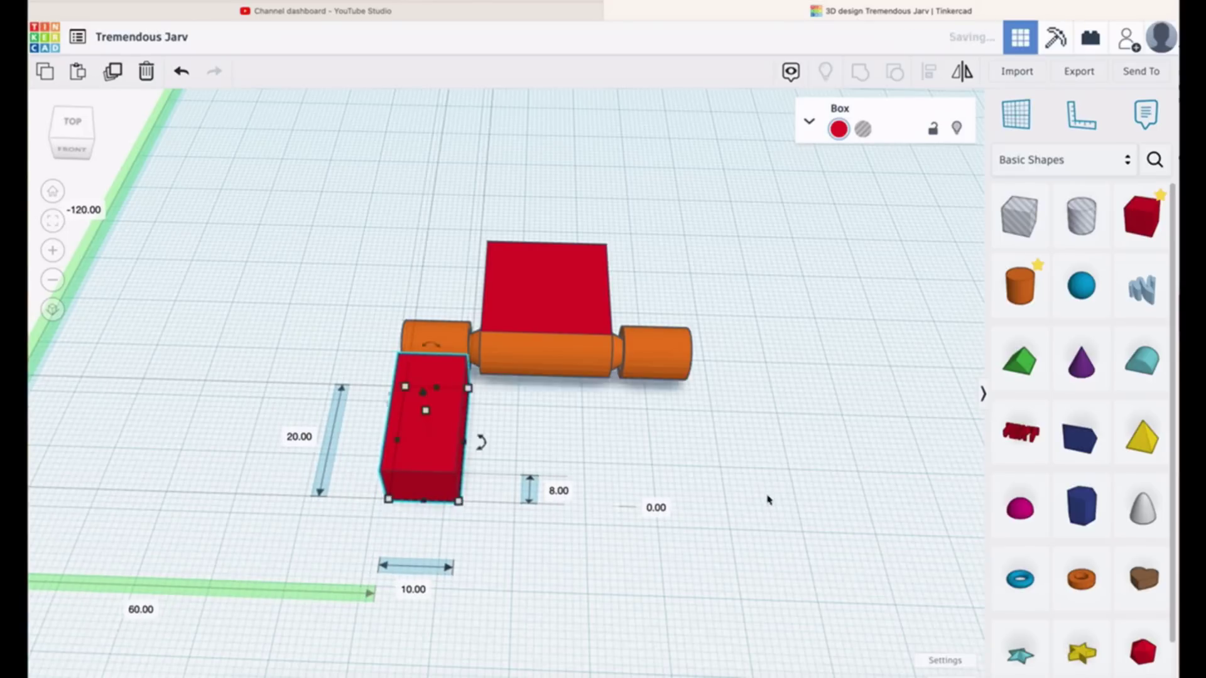
pyautogui.scroll(5, 769, 486)
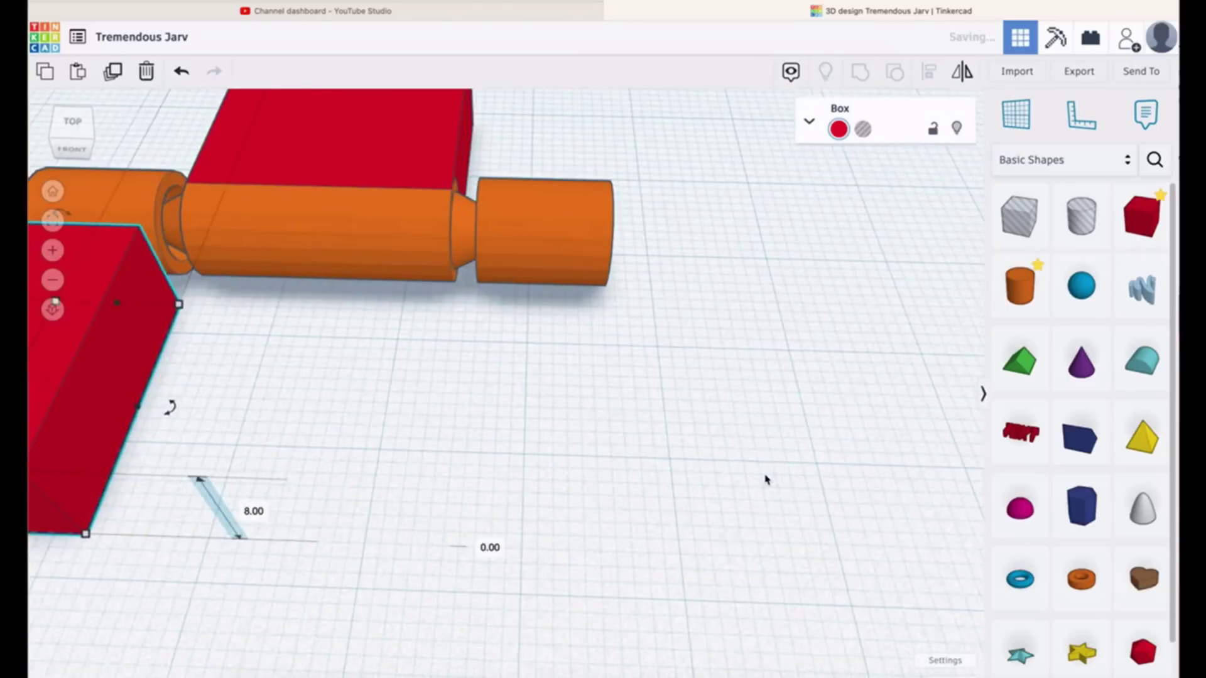
pyautogui.press('Up')
pyautogui.press('Up')
pyautogui.press('Up')
pyautogui.press('Up')
pyautogui.press('Up')
pyautogui.press('Up')
pyautogui.press('Up')
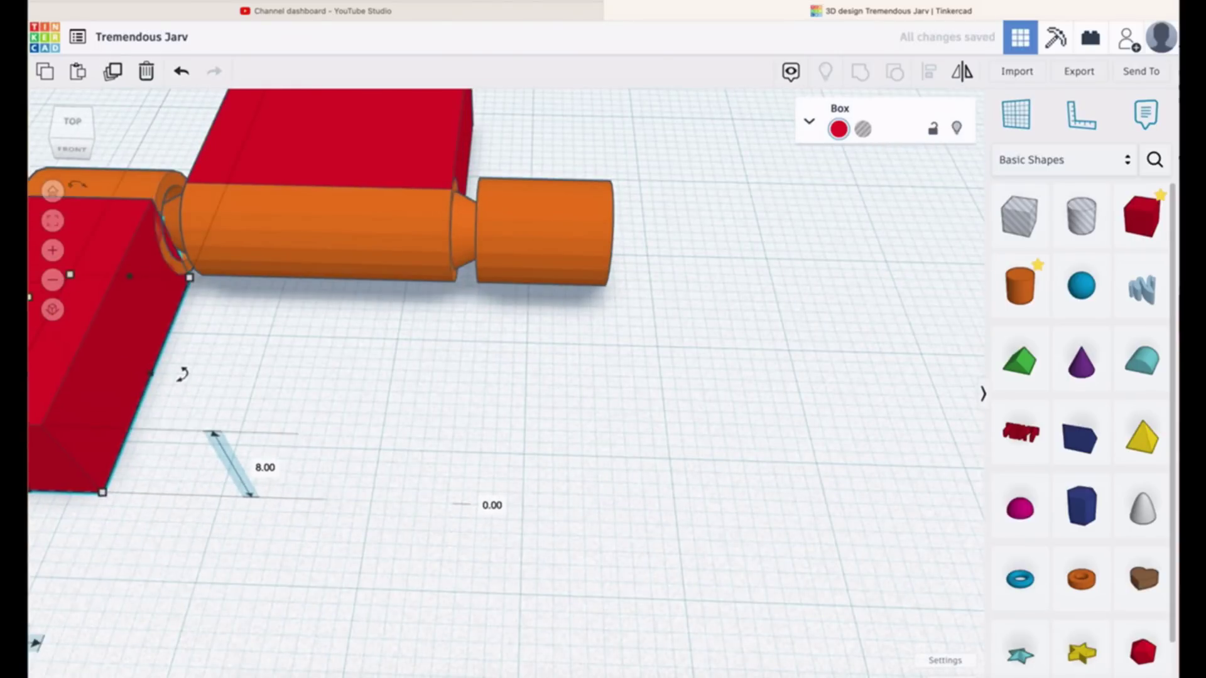
pyautogui.press('Down')
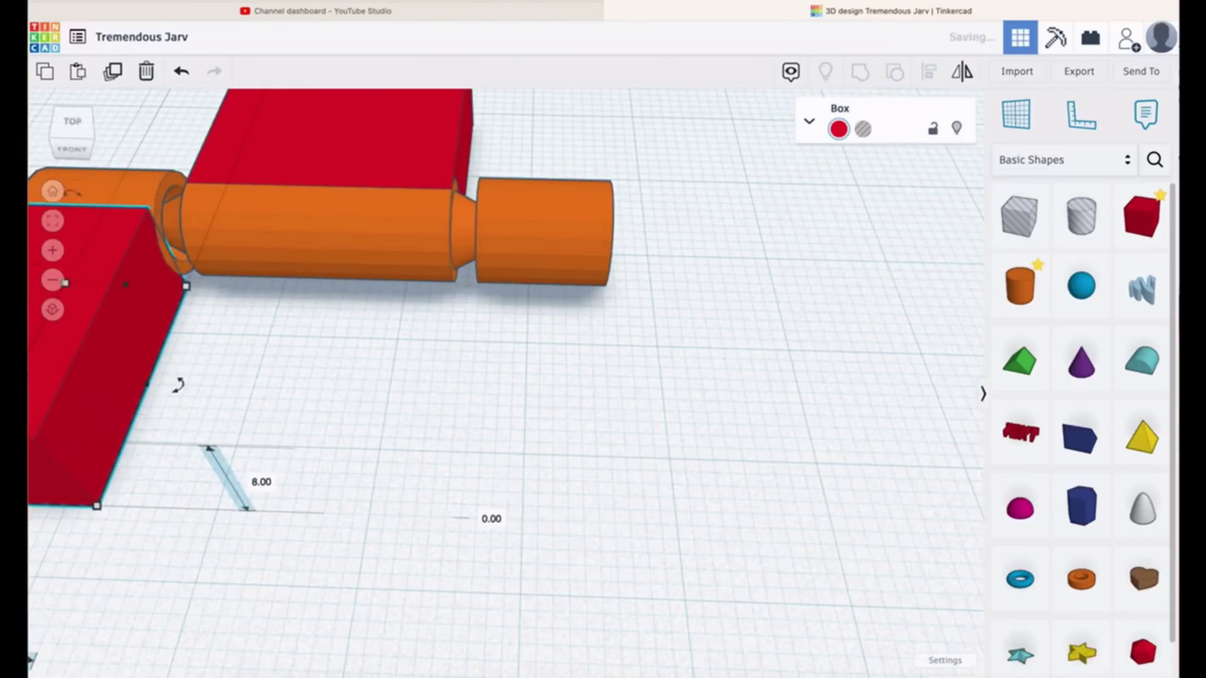
pyautogui.press('Up')
pyautogui.press('Up')
pyautogui.press('Up')
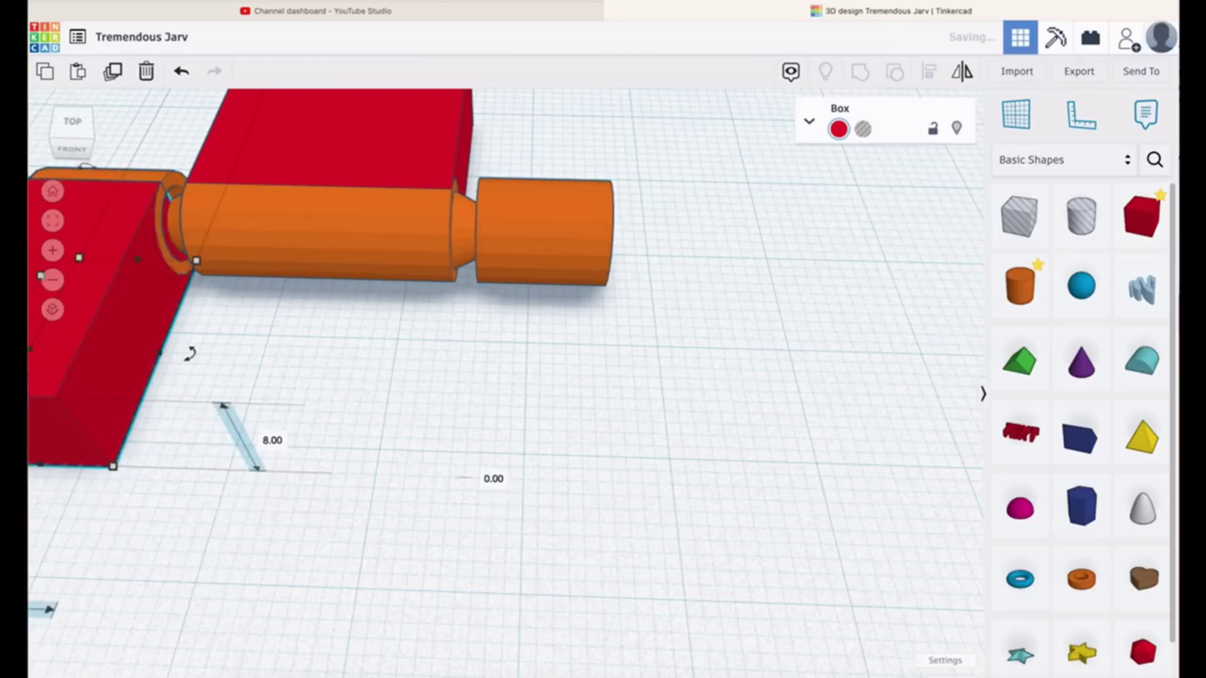
pyautogui.click(94, 531)
pyautogui.moveTo(95, 531); pyautogui.dragTo(174, 538, button='right')
pyautogui.scroll(-5, 288, 559)
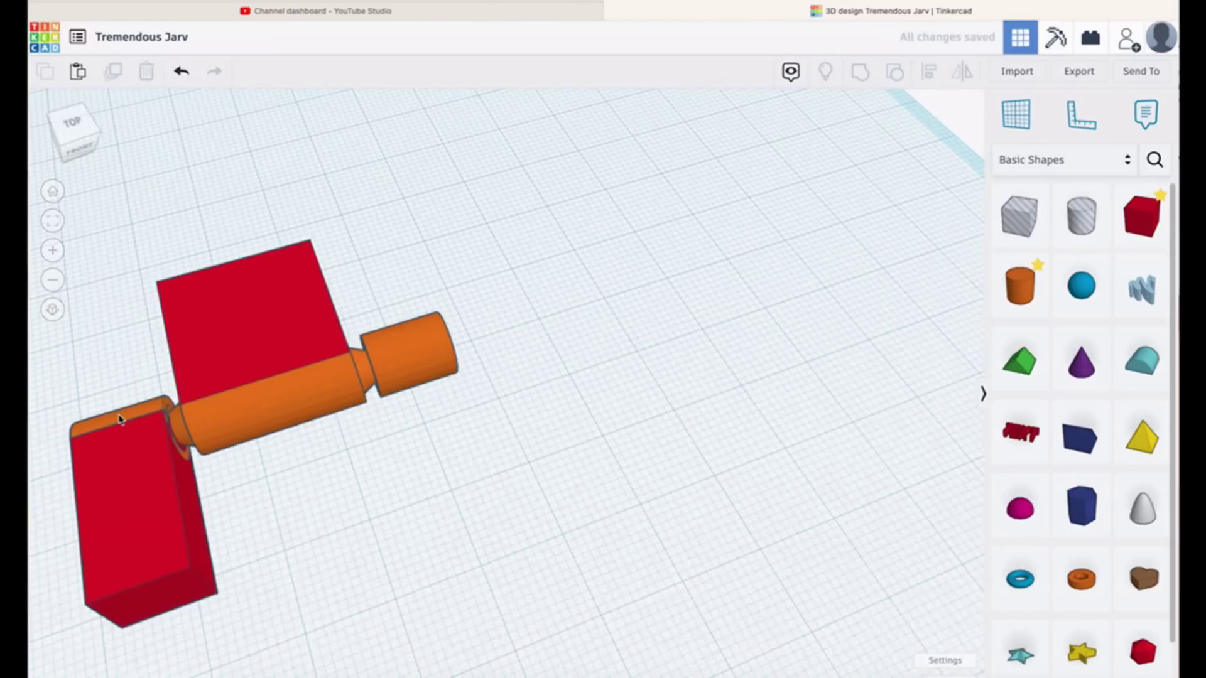
# Ungroup the left recessed cylinder and regroup its cylinder and cone hole together with the overlapping box as one arm
pyautogui.click(120, 419)
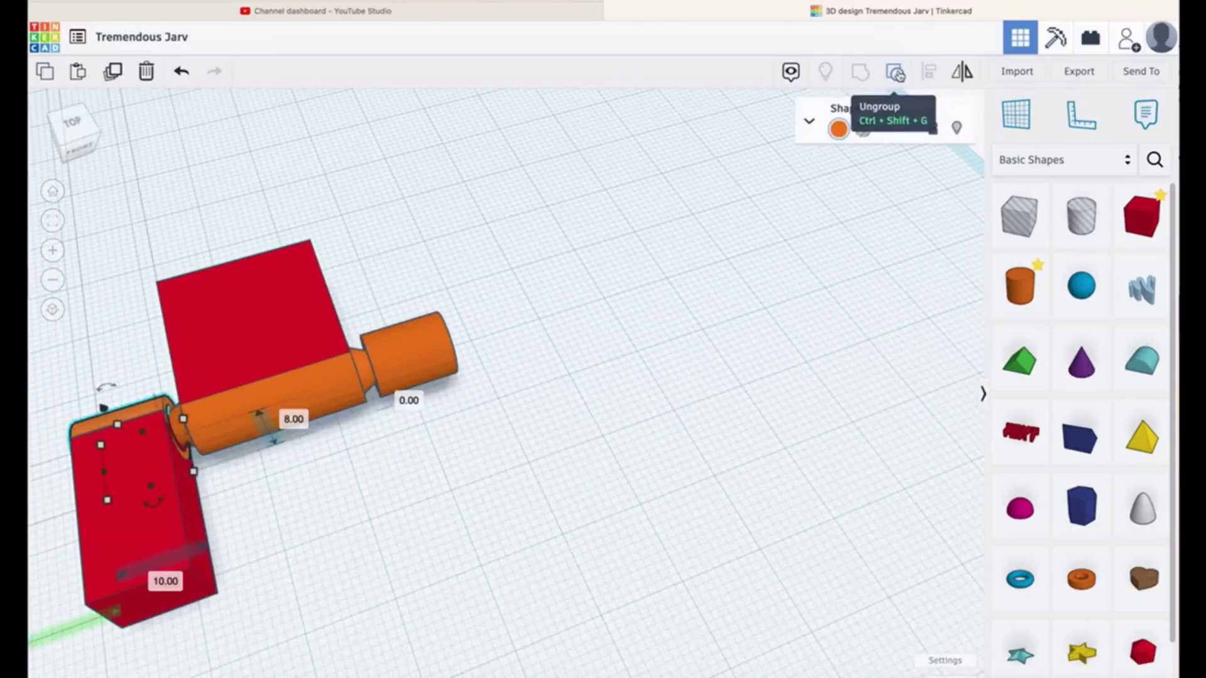
pyautogui.click(897, 73)
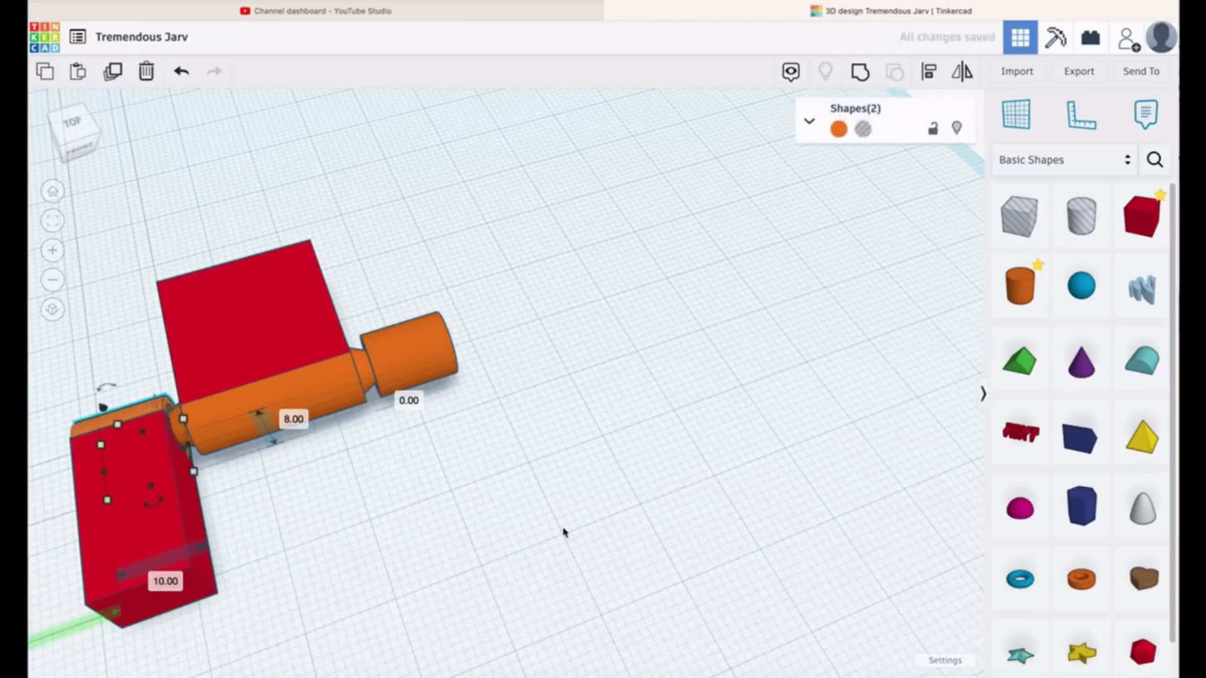
pyautogui.click(343, 503)
pyautogui.moveTo(45, 393); pyautogui.dragTo(137, 512)
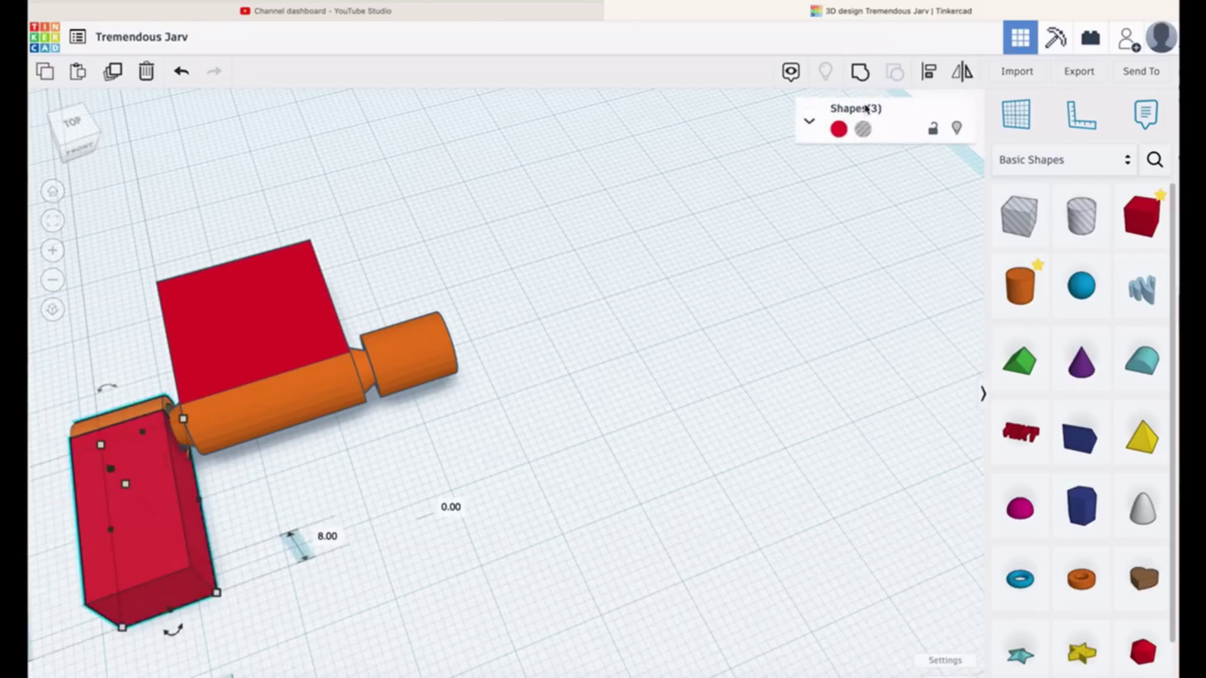
pyautogui.click(860, 72)
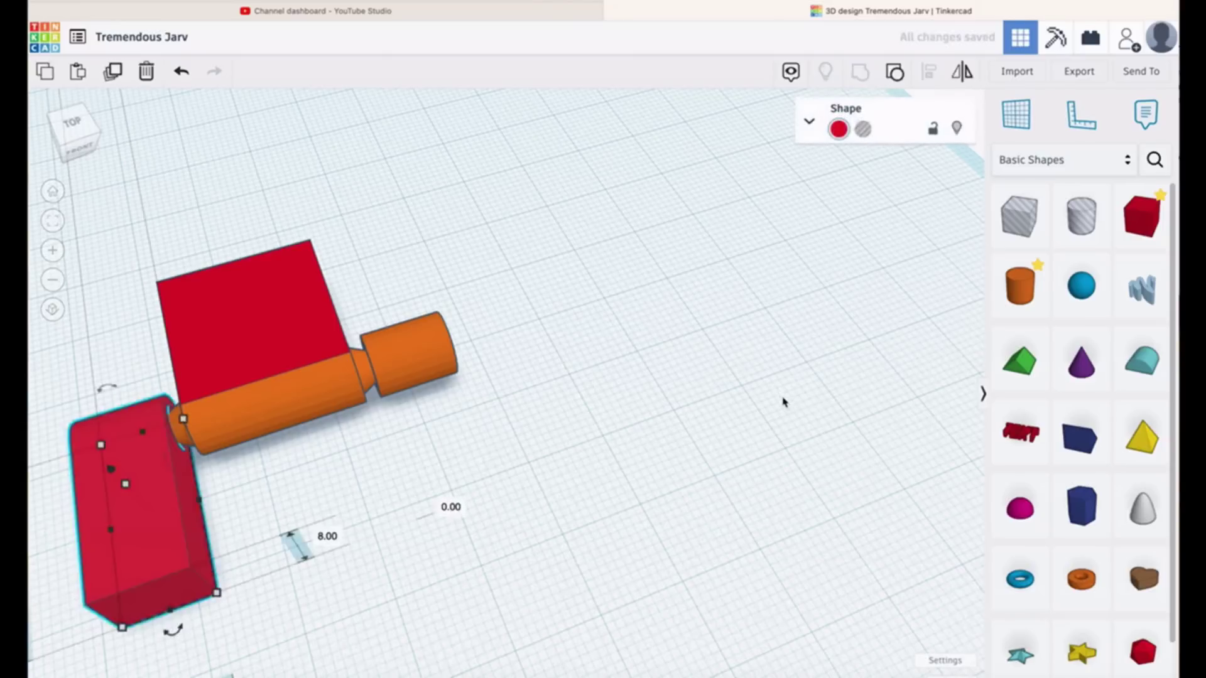
# Turn the left arm into a hole to check the clearance around the cone, and restore its solid red color
pyautogui.click(862, 129)
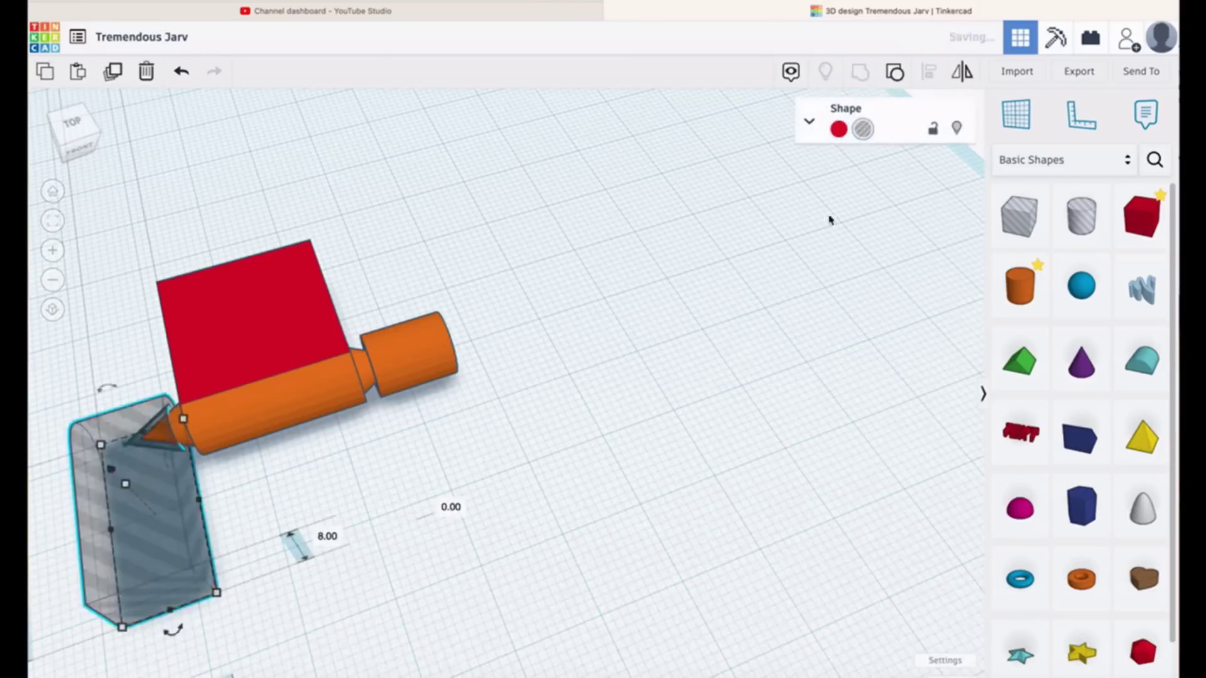
pyautogui.moveTo(687, 492)
pyautogui.mouseDown(button='right')
pyautogui.moveTo(694, 462)
pyautogui.moveTo(683, 484)
pyautogui.mouseUp(button='right')
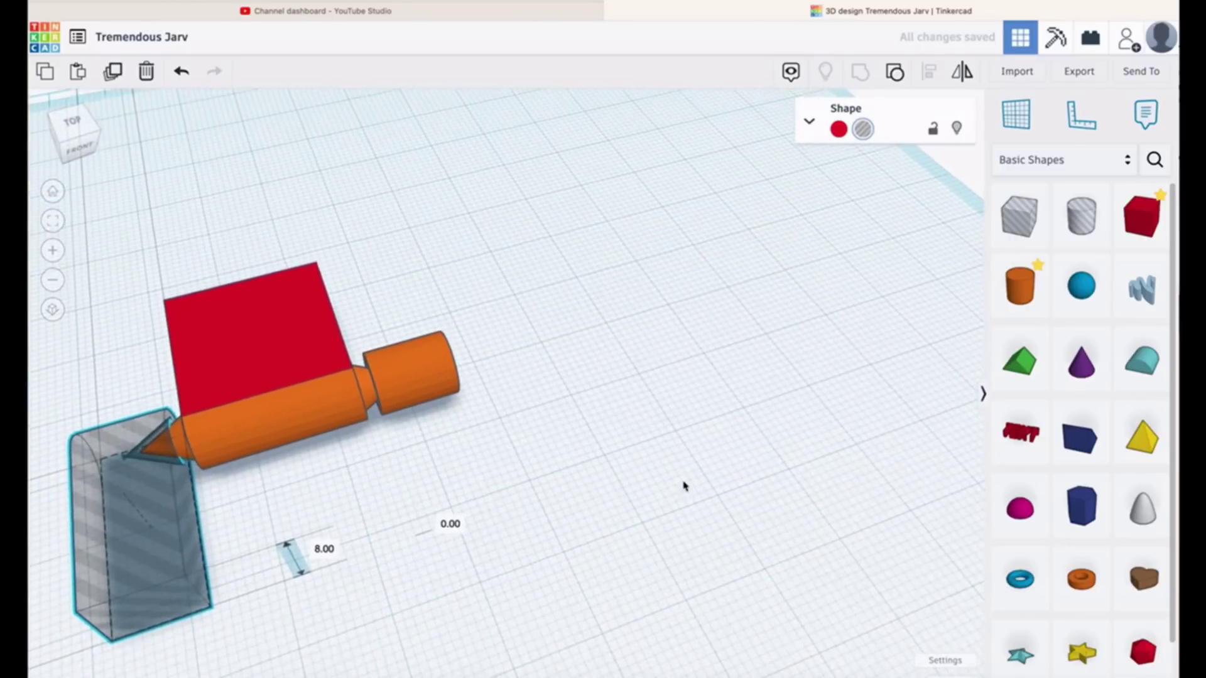
pyautogui.click(615, 289)
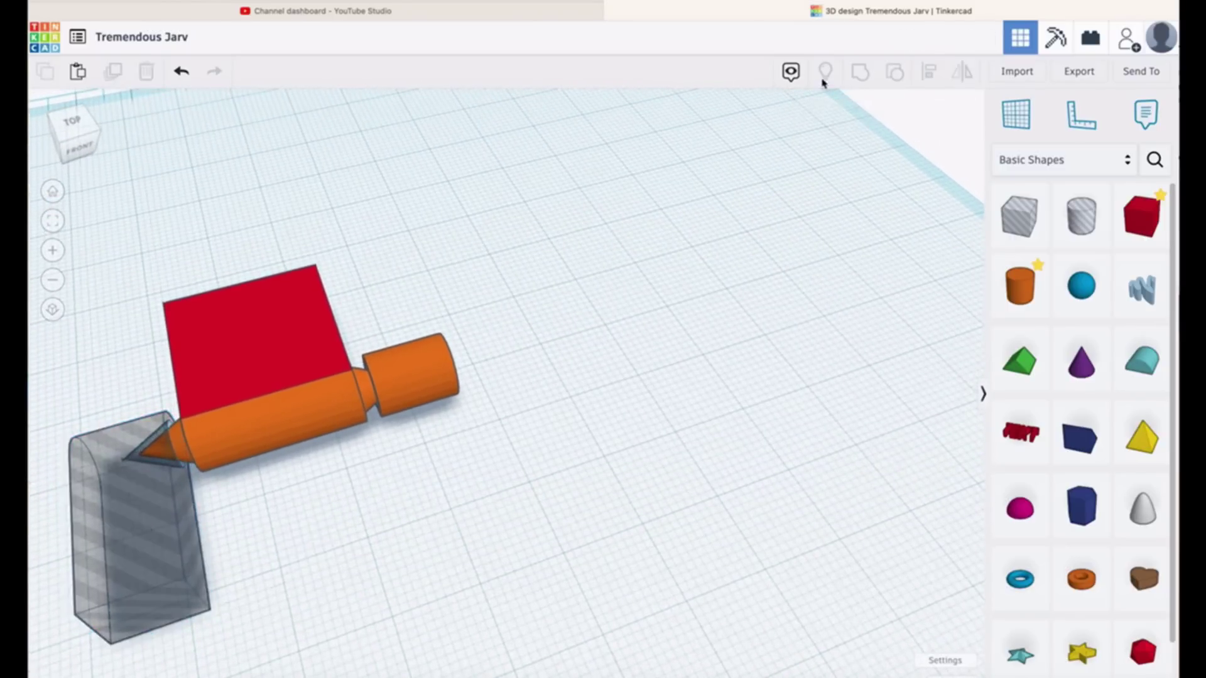
pyautogui.click(130, 552)
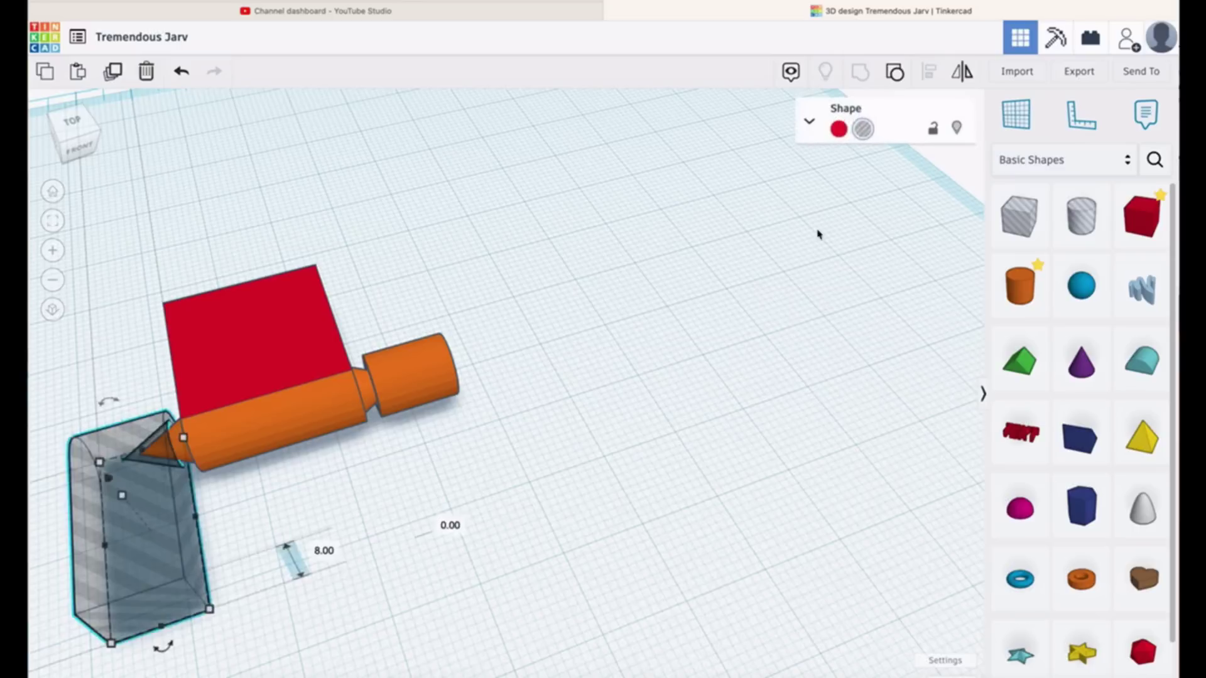
pyautogui.click(838, 129)
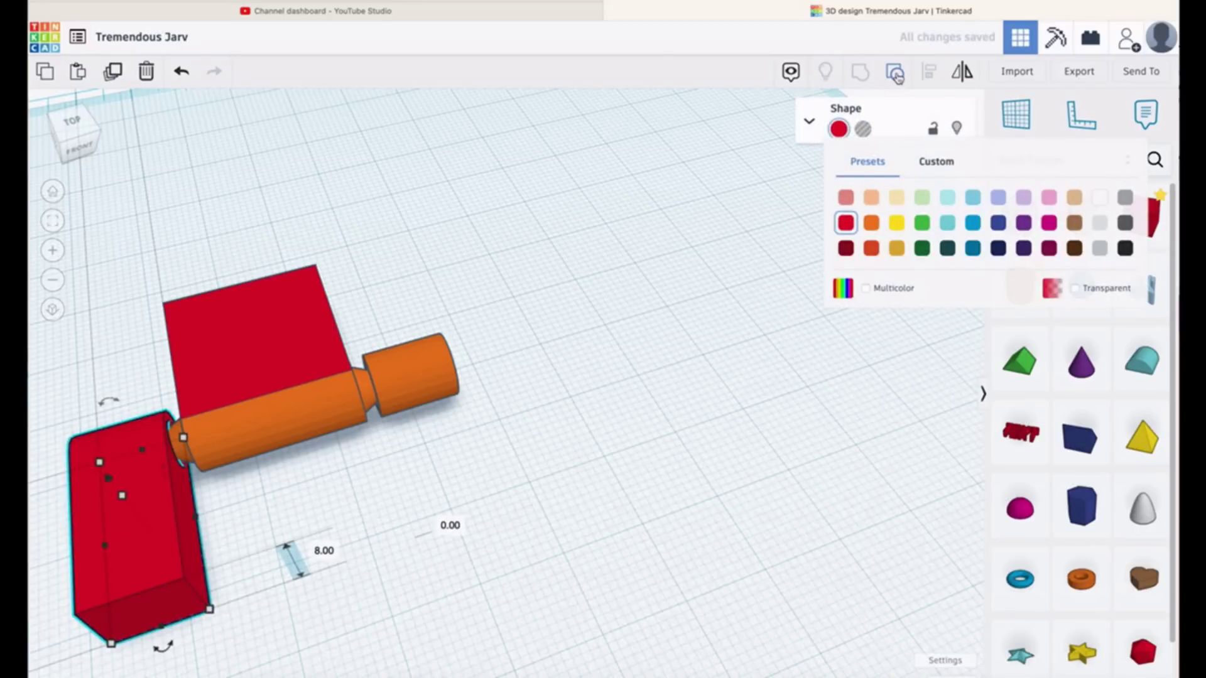
pyautogui.click(809, 301)
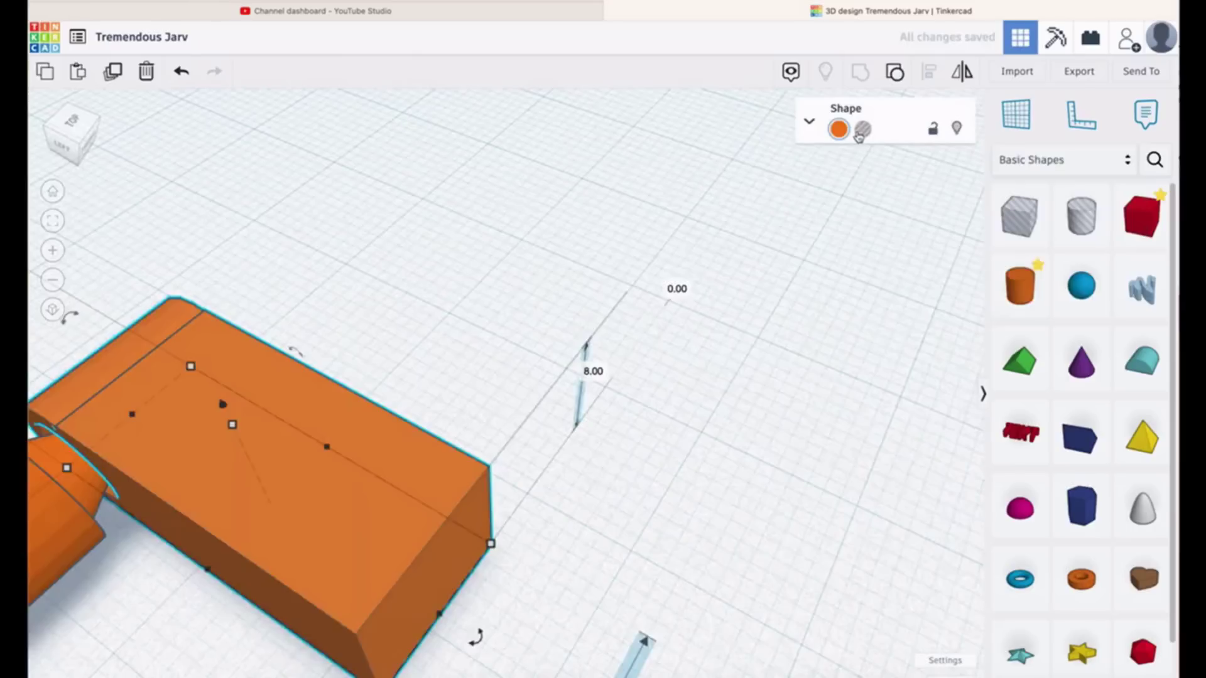
# Inspect the cone gap inside the right arm by switching it to a hole and back to solid orange
pyautogui.click(862, 130)
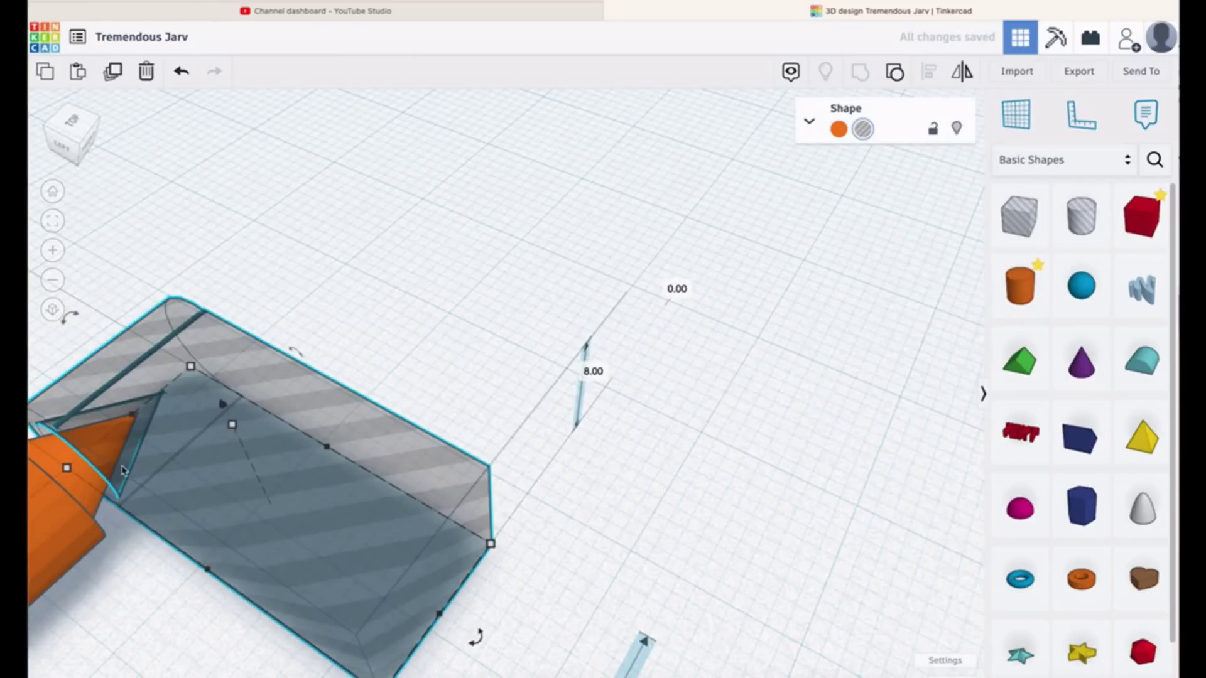
pyautogui.click(838, 130)
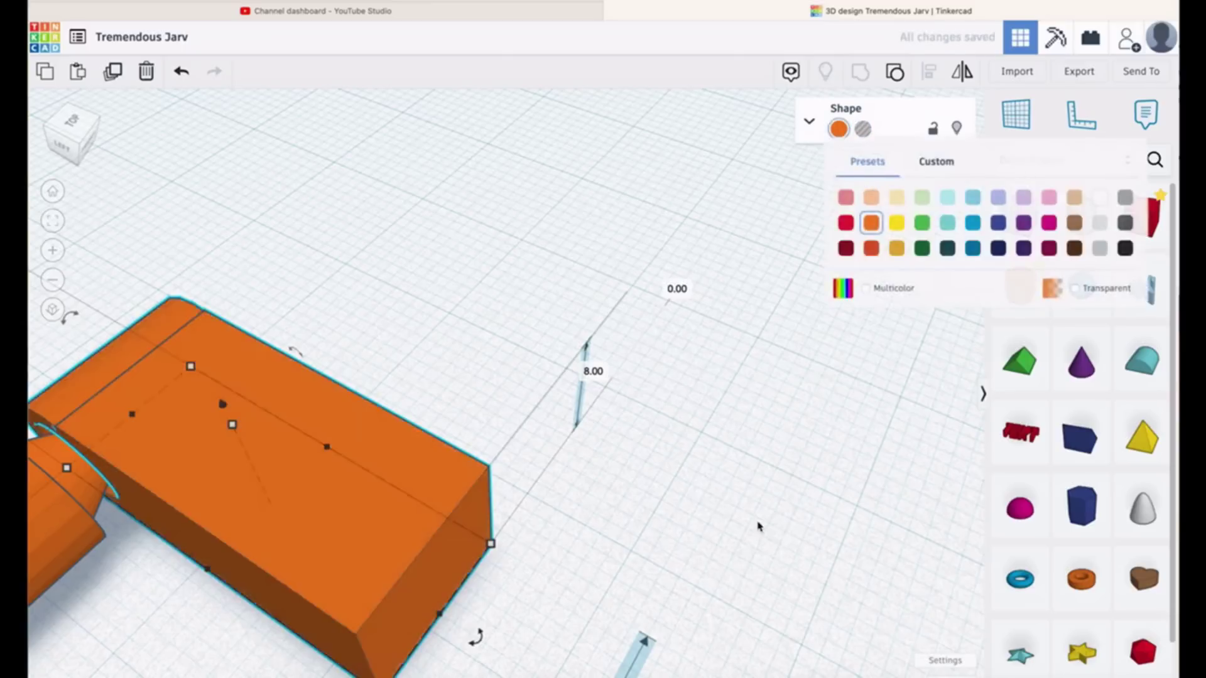
pyautogui.click(53, 191)
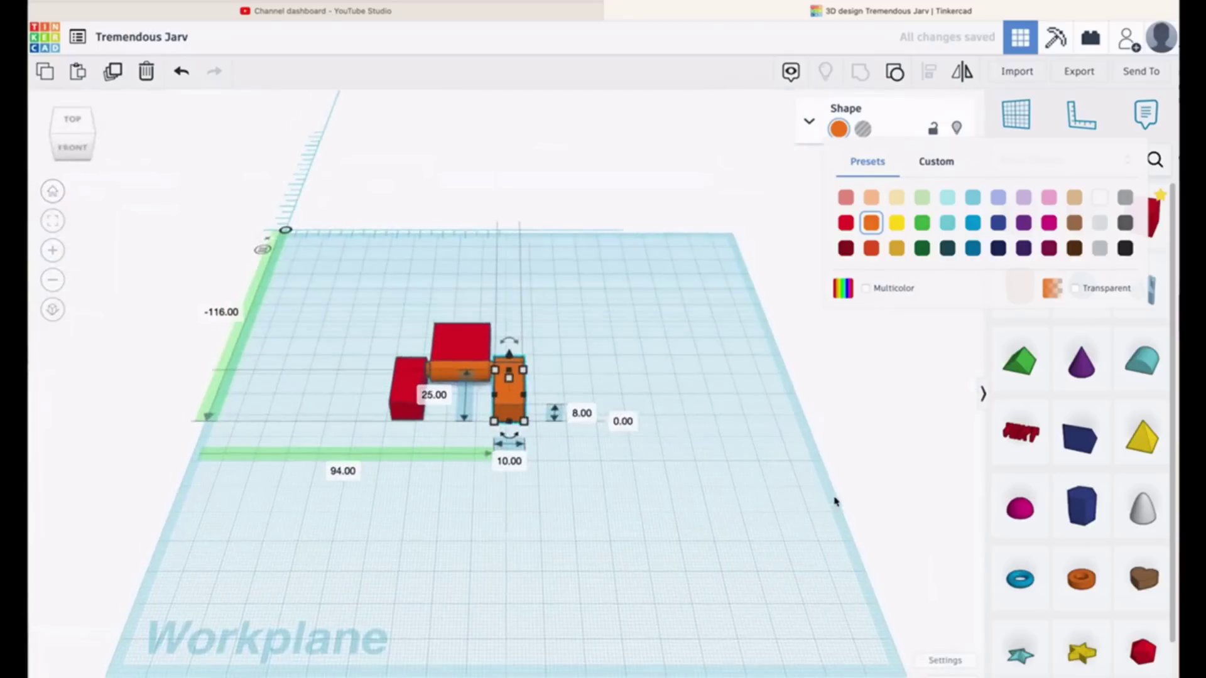
pyautogui.click(738, 532)
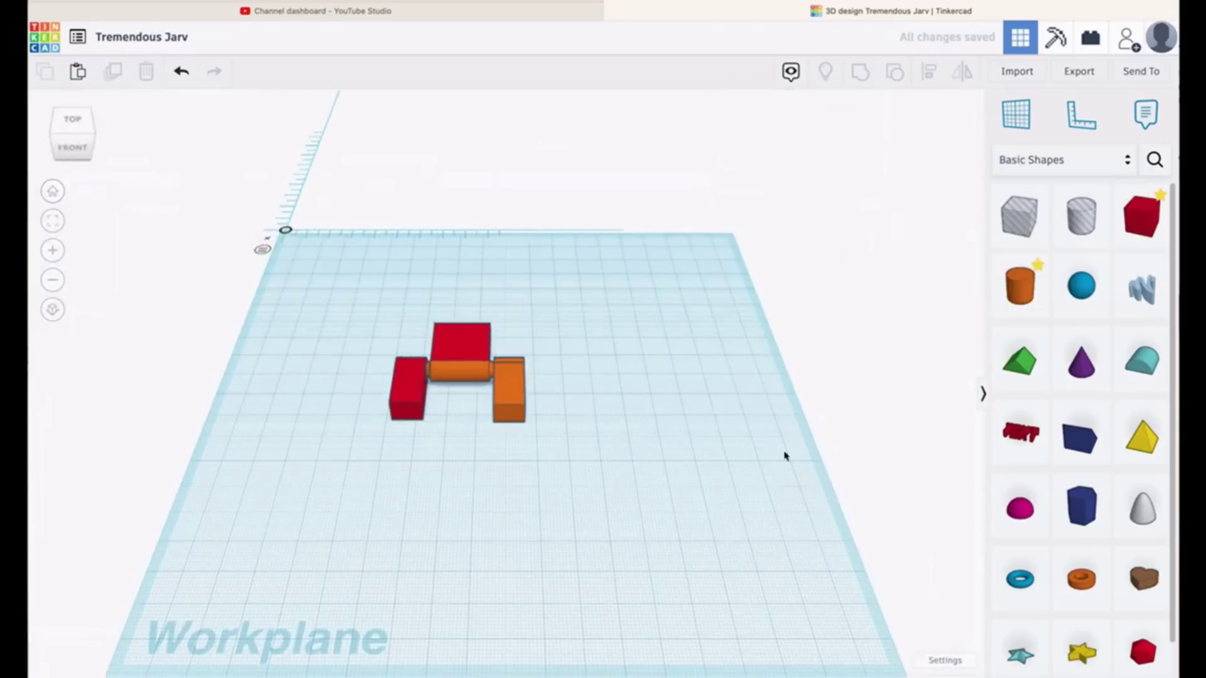
# Group the red center plate with the cone-pinned cylinder into one hinge part
pyautogui.click(470, 346)
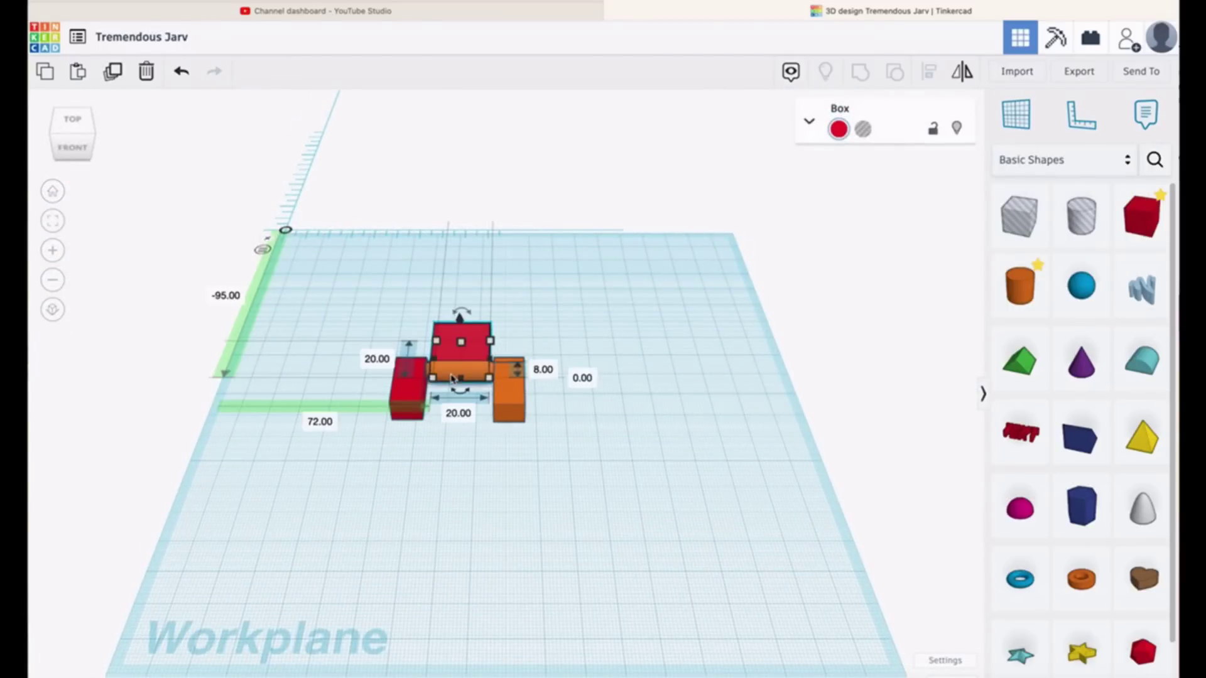
pyautogui.keyDown('shift'); pyautogui.click(409, 380); pyautogui.keyUp('shift')
pyautogui.click(860, 74)
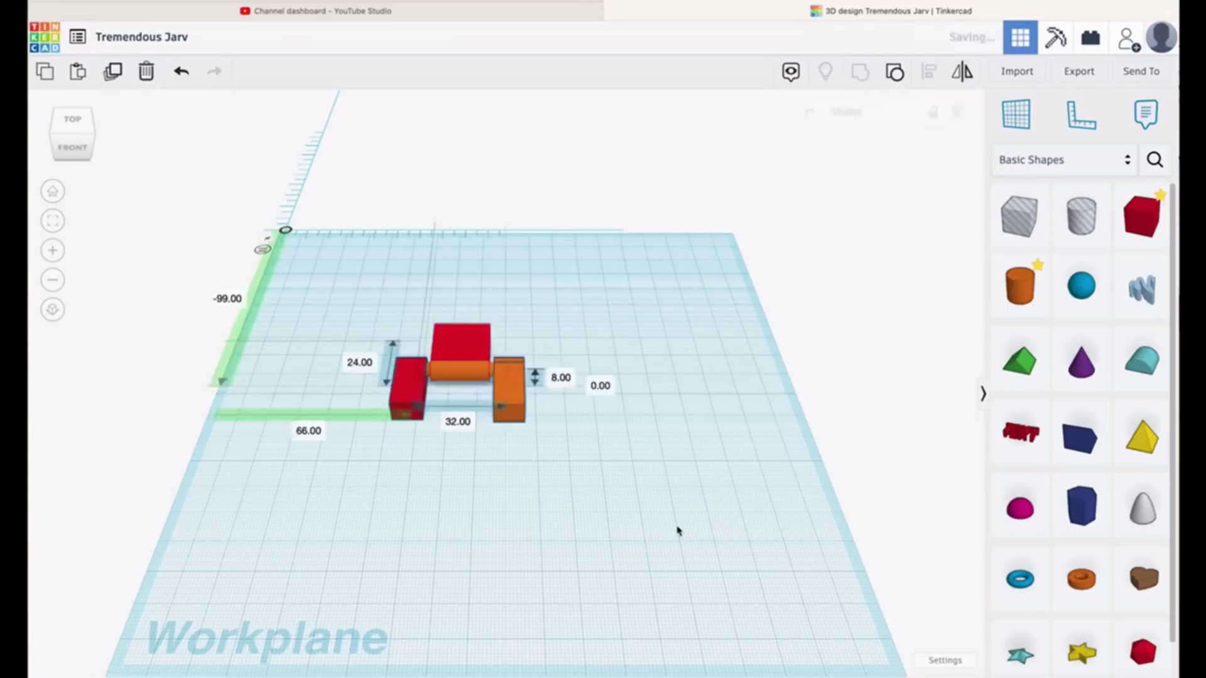
pyautogui.click(684, 461)
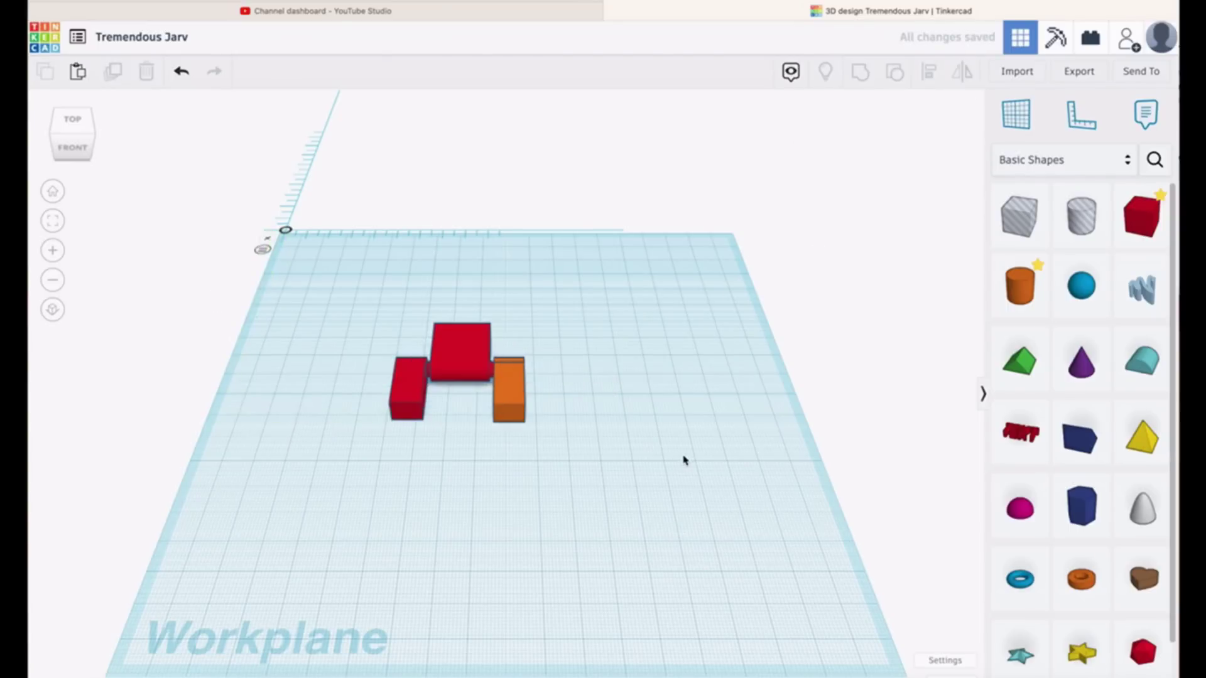
# Add a box in front of the hinge and size it to 30 mm wide, 10 mm deep and 8 mm high
pyautogui.moveTo(1141, 217); pyautogui.dragTo(458, 485)
pyautogui.click(456, 559)
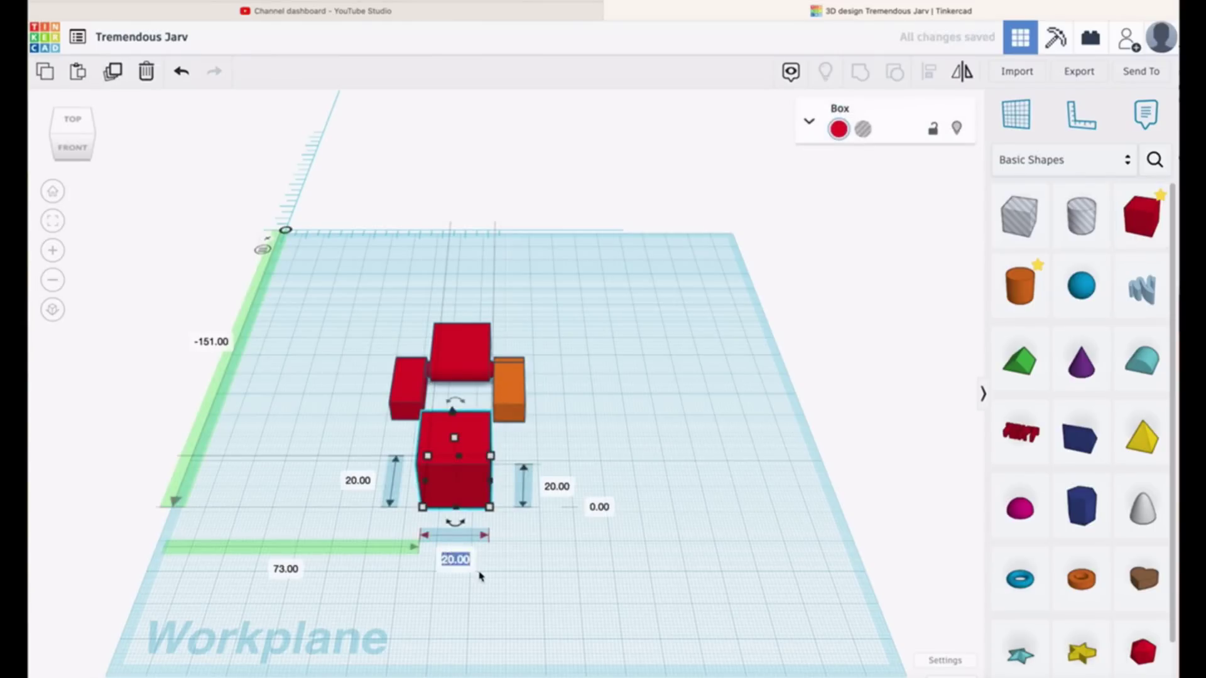
pyautogui.write('30')
pyautogui.click(624, 449)
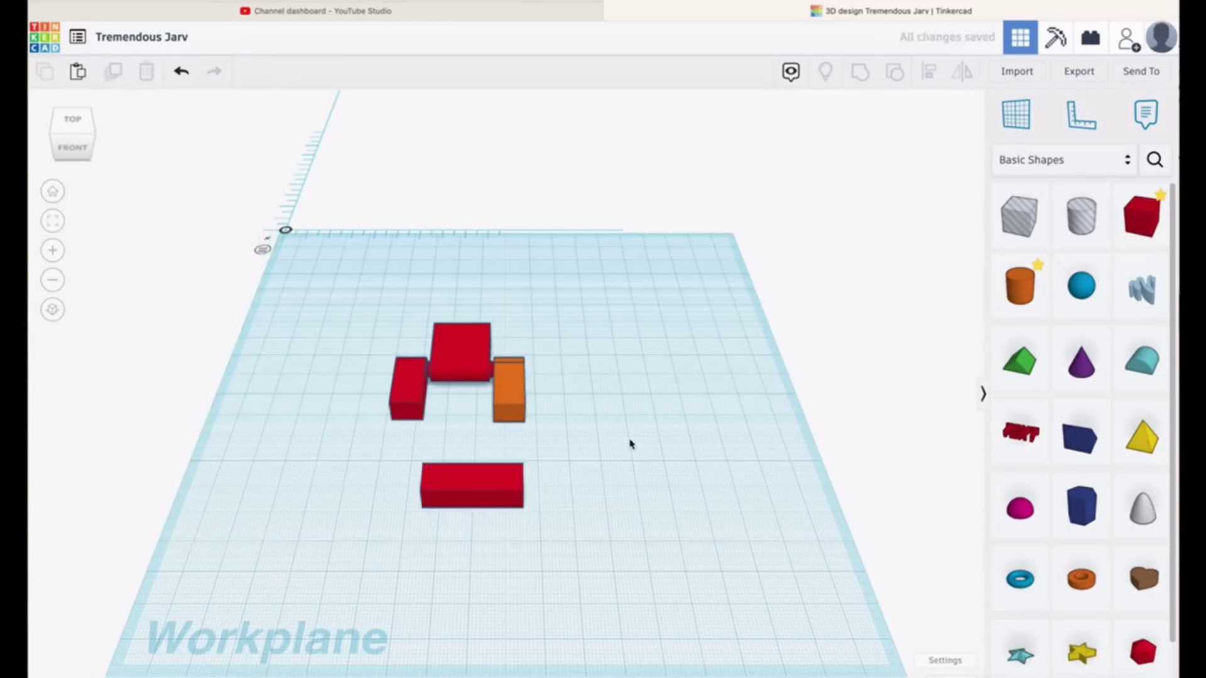
# Move the 30 mm bar between the two arms so it overlaps both and lines up with their front ends
pyautogui.moveTo(631, 446); pyautogui.dragTo(635, 563, button='right')
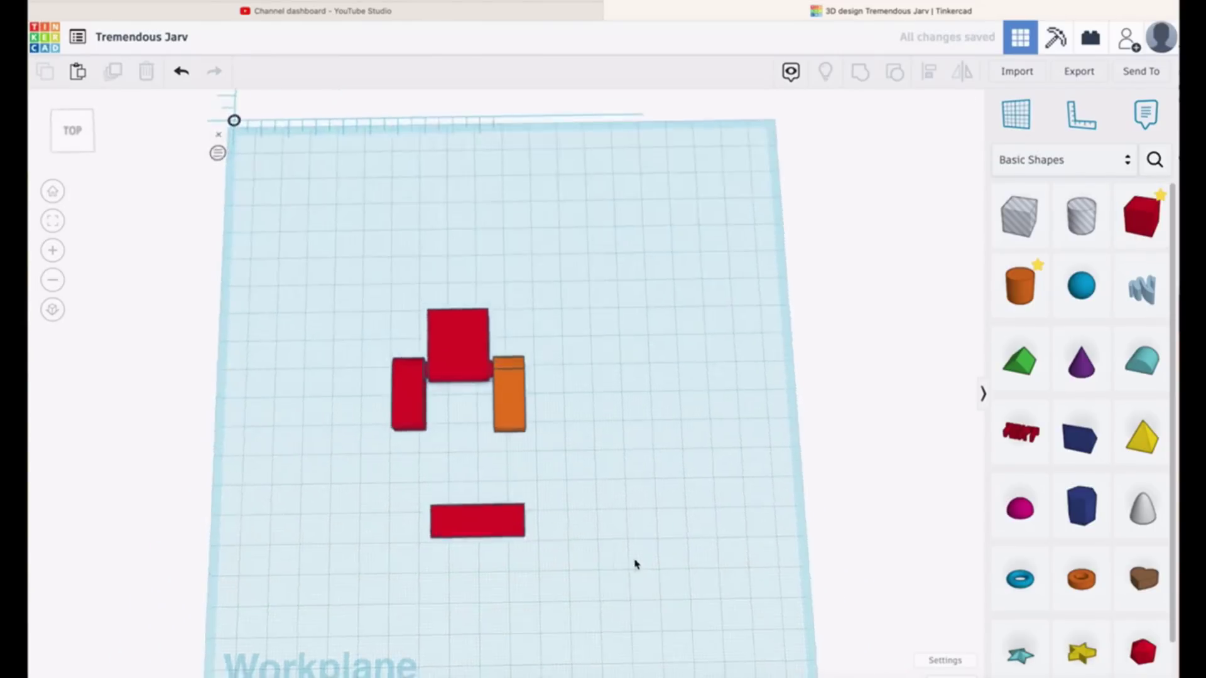
pyautogui.moveTo(494, 536); pyautogui.dragTo(475, 437)
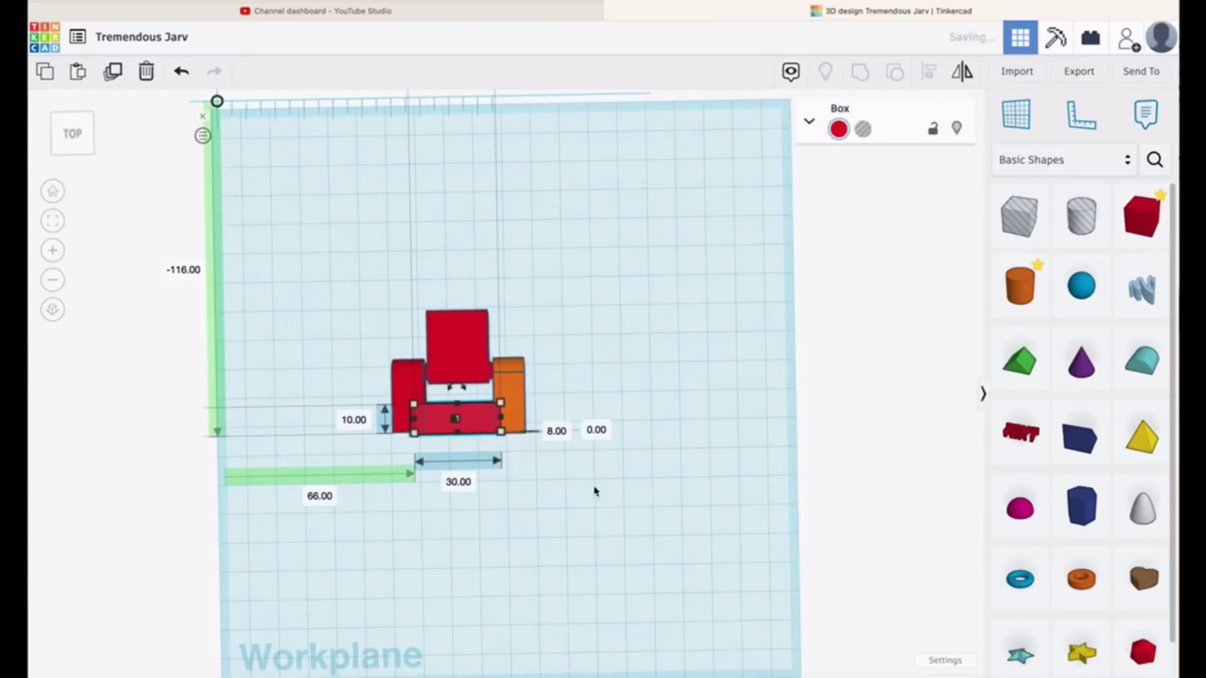
pyautogui.click(632, 509)
pyautogui.moveTo(641, 509); pyautogui.dragTo(649, 458, button='right')
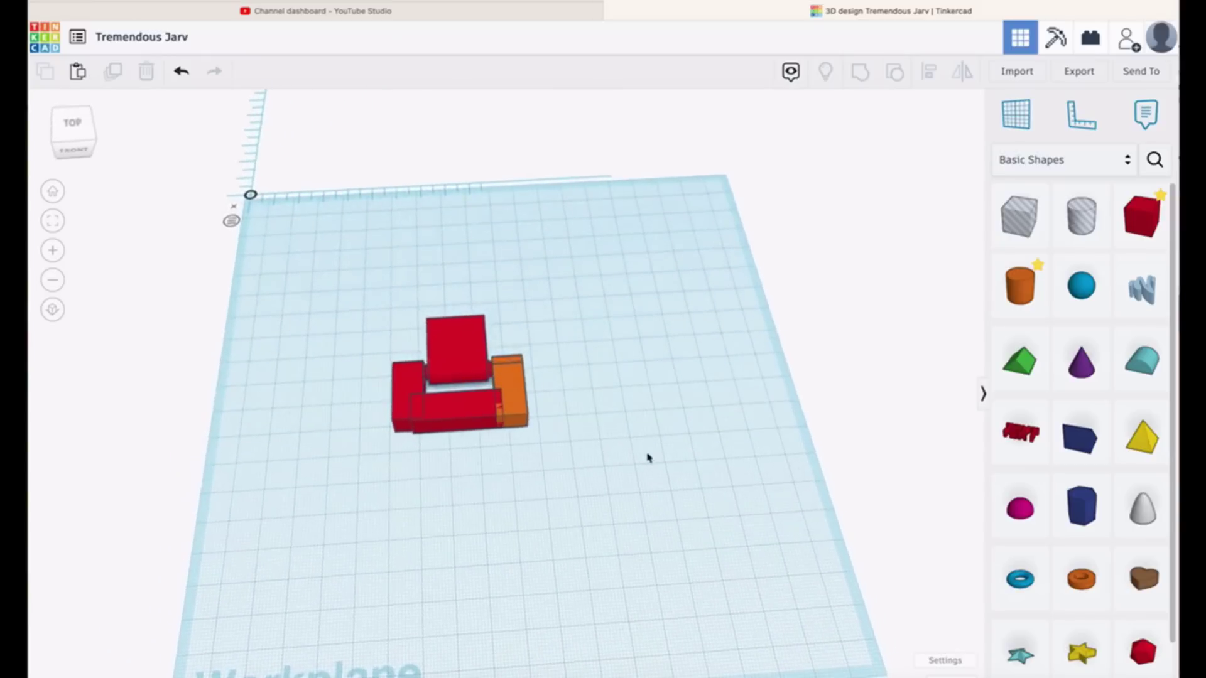
# Group the connecting bar with the left and right arms into one hinge half
pyautogui.click(450, 411)
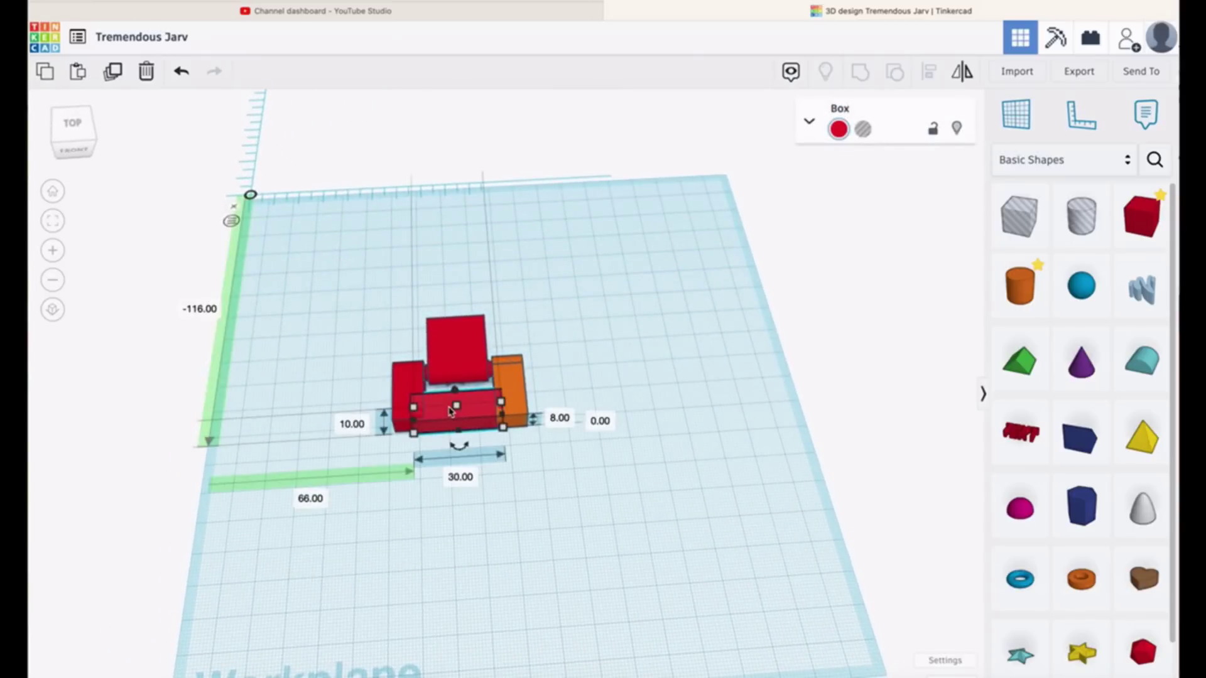
pyautogui.keyDown('shift'); pyautogui.click(399, 396); pyautogui.keyUp('shift')
pyautogui.keyDown('shift'); pyautogui.click(510, 380); pyautogui.keyUp('shift')
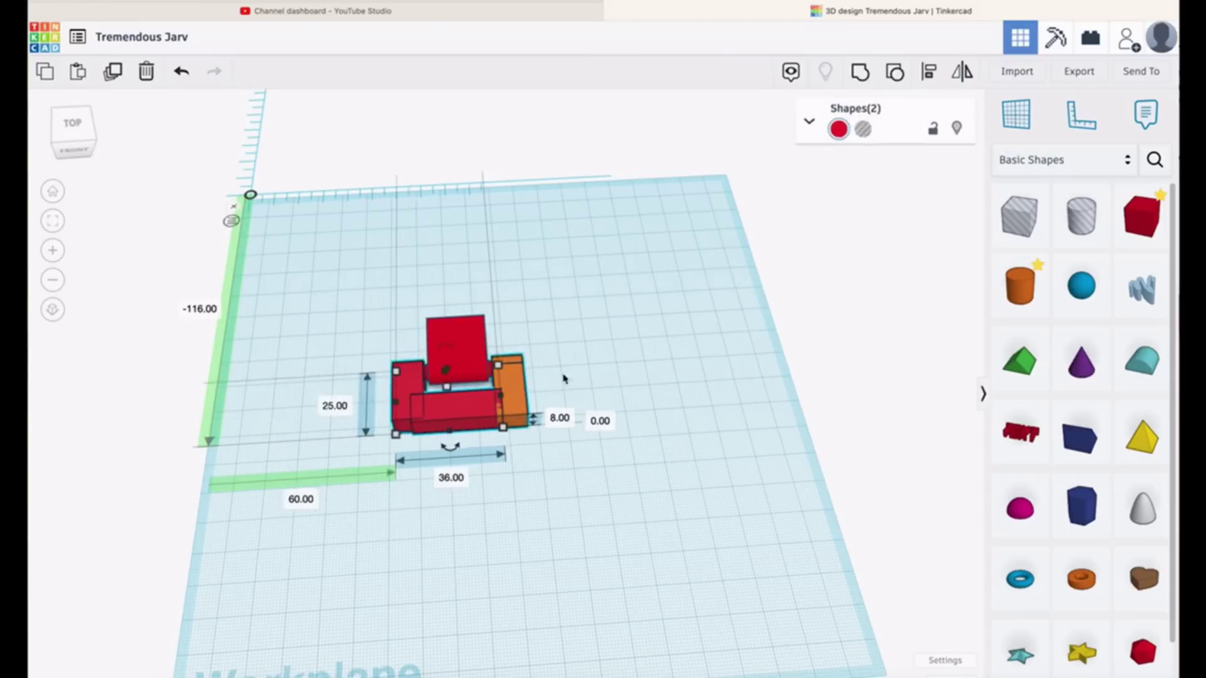
pyautogui.click(860, 71)
pyautogui.moveTo(676, 391); pyautogui.dragTo(666, 537, button='right')
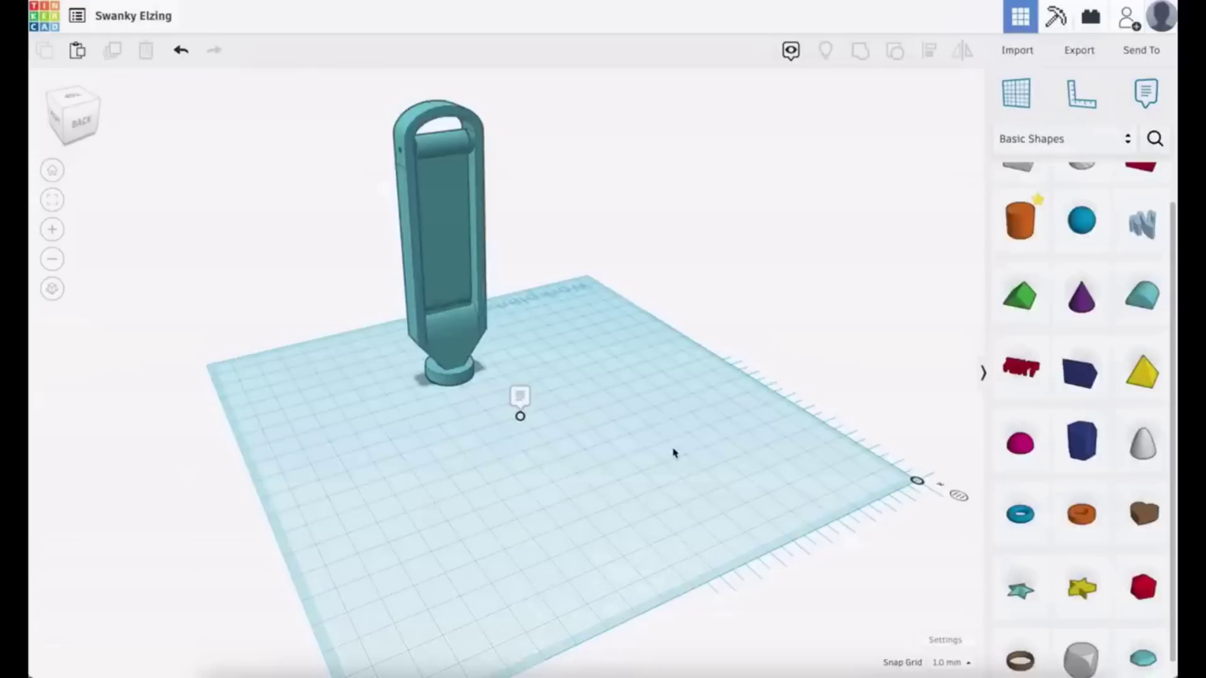